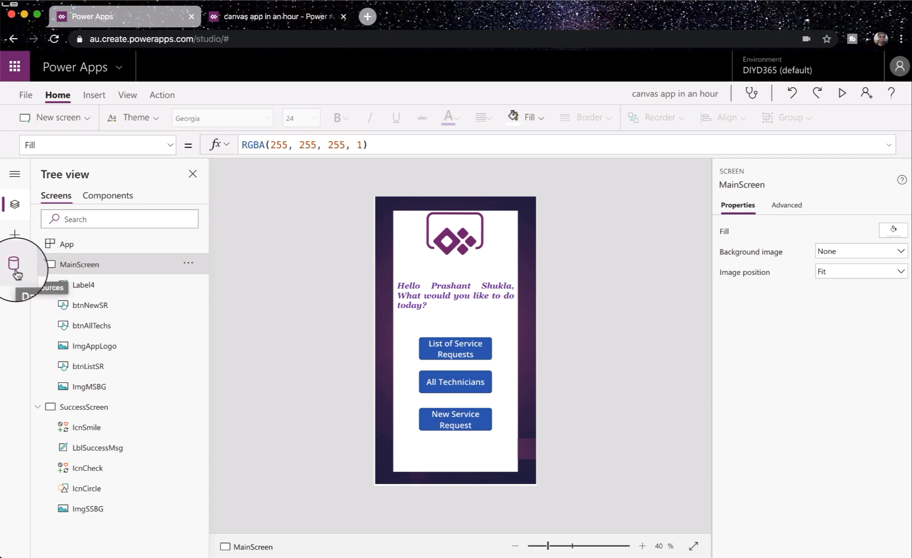
Search the app's data sources for "one" and view the OneDrive for Business connector's description
left_click(16, 272)
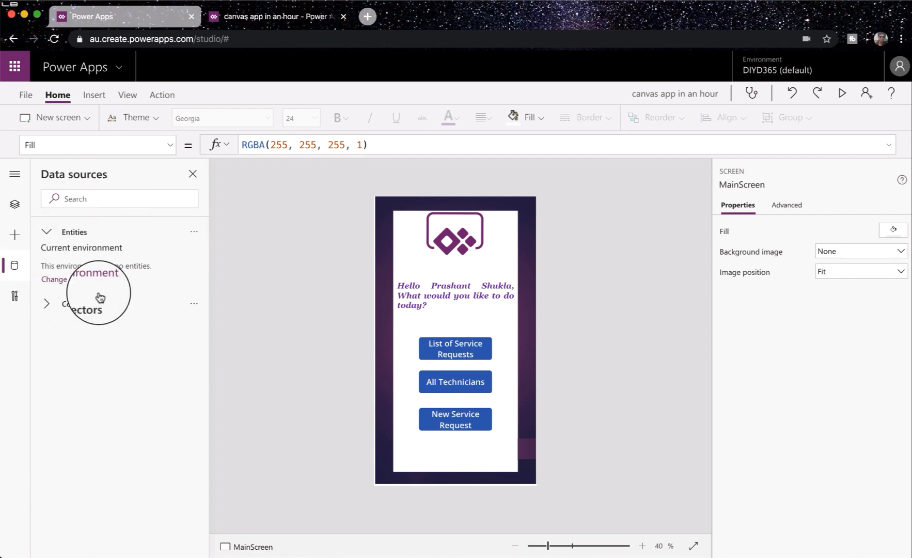
left_click(115, 204)
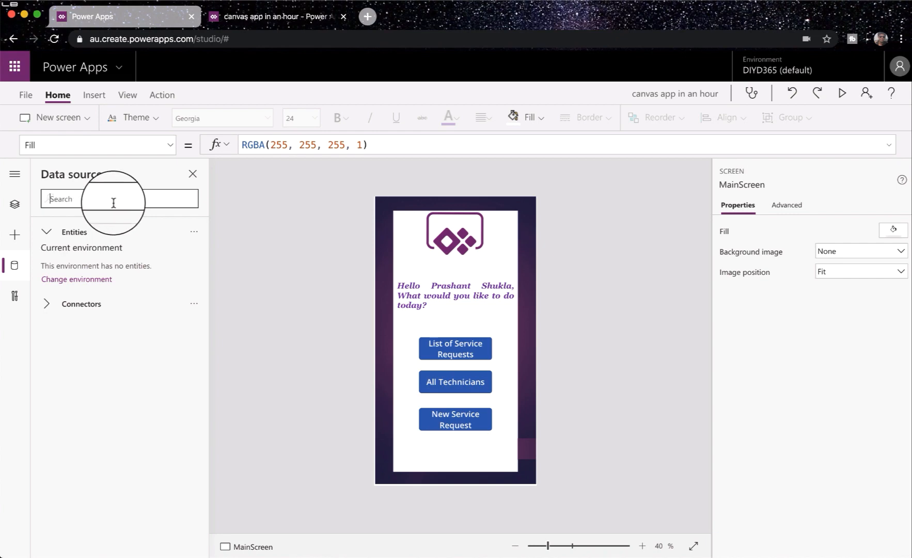
type("one")
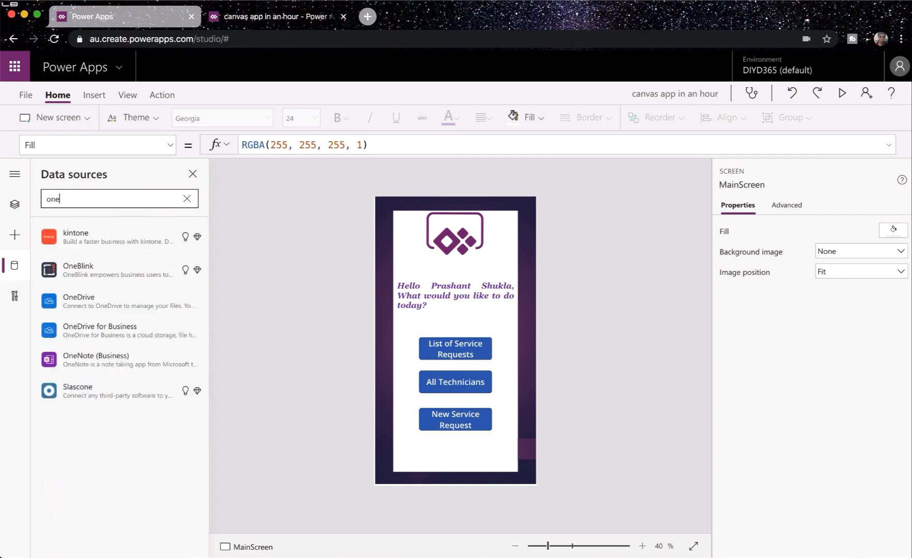
mouse_move(88, 328)
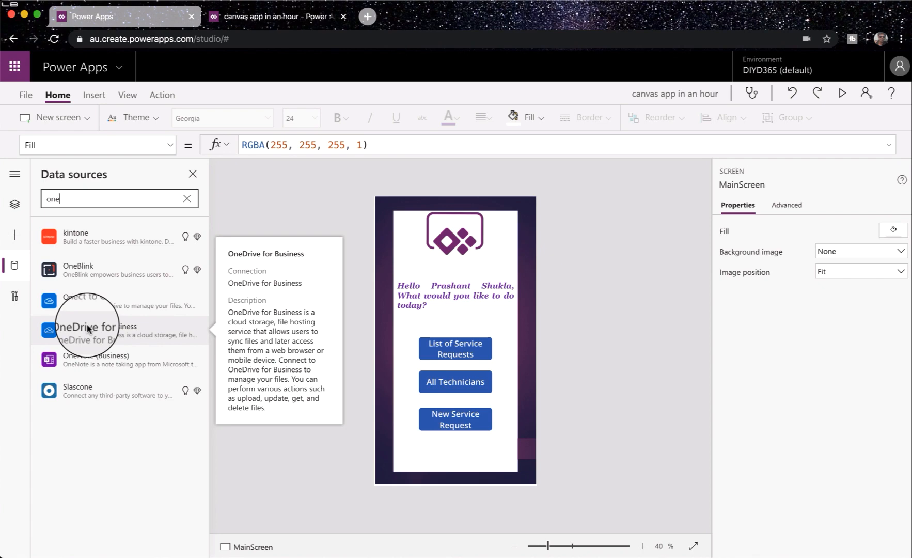
double_click(92, 200)
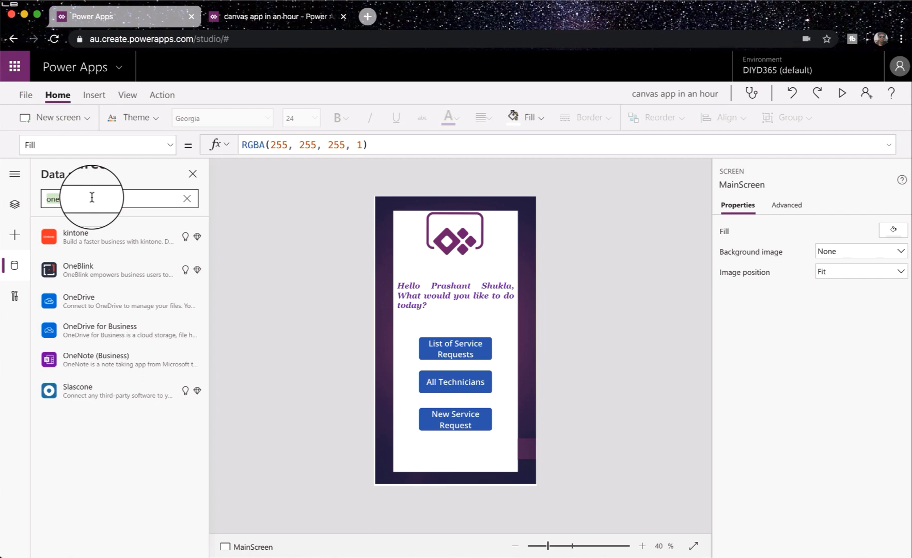
type("impor")
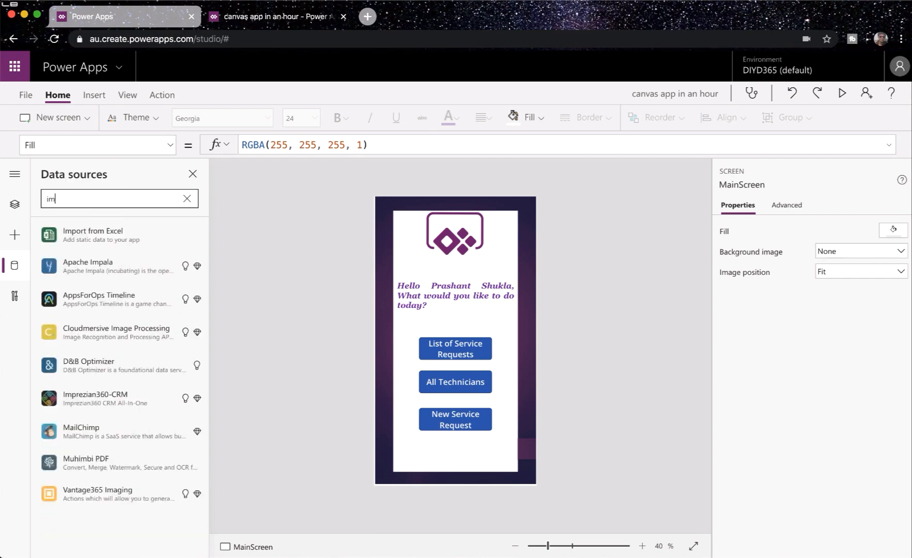
left_click(83, 242)
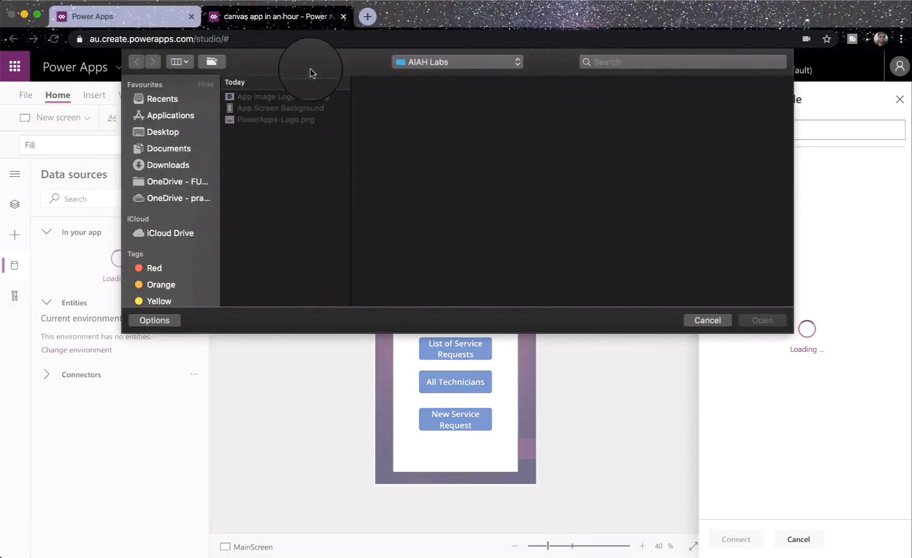
left_click(708, 319)
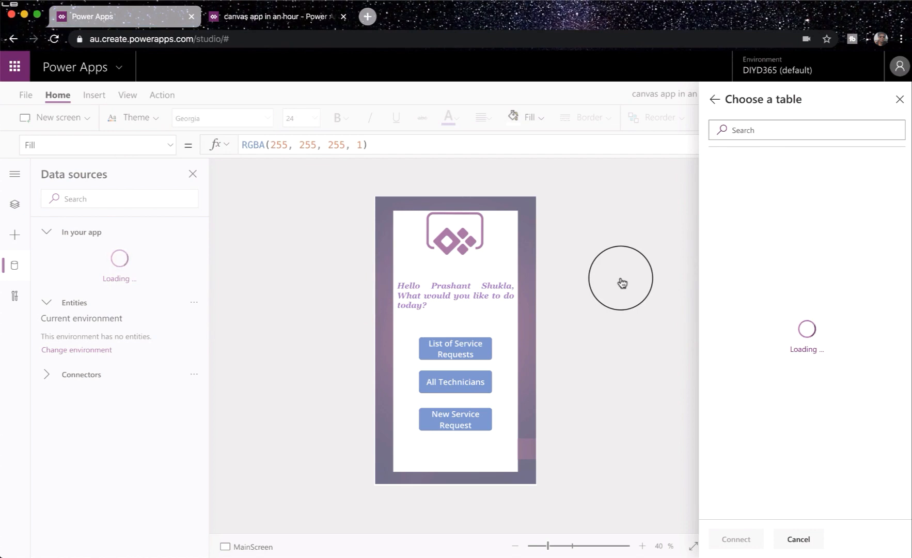
left_click(899, 101)
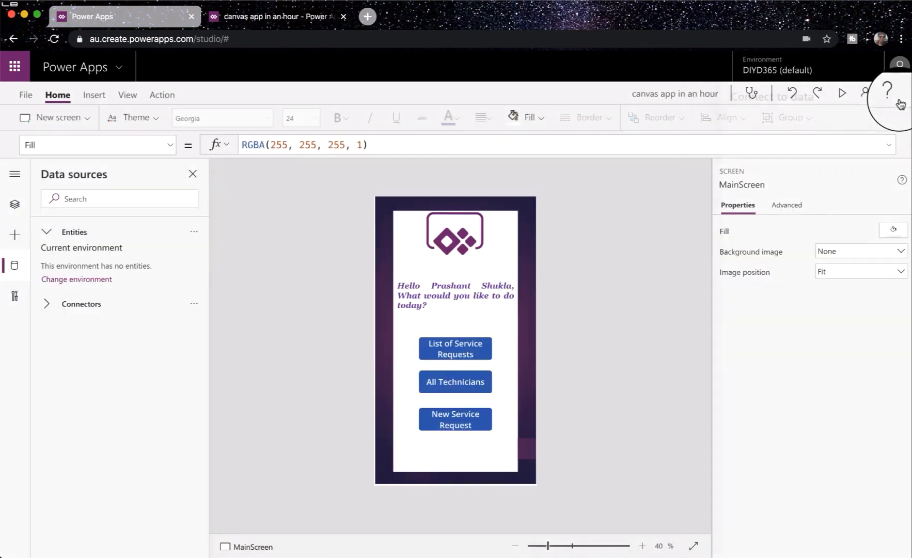
Browse all available connectors, search for "one" and use the existing OneDrive for Business connection
left_click(138, 199)
left_click(46, 304)
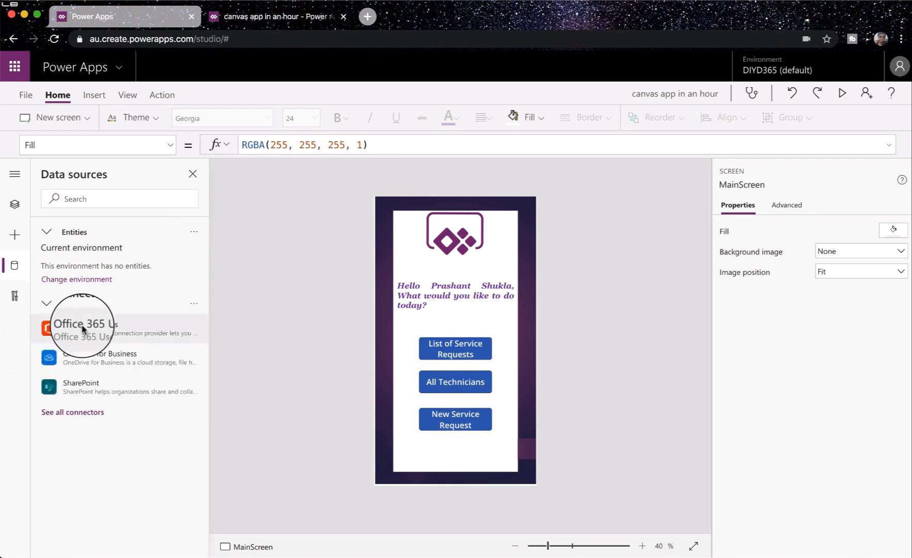
left_click(68, 412)
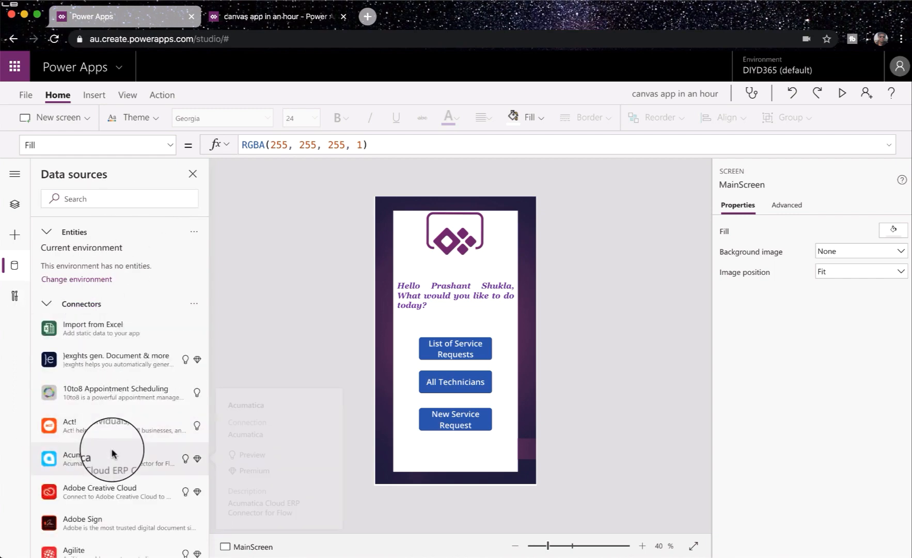
scroll(103, 465, "down", 10)
scroll(113, 453, "up", 10)
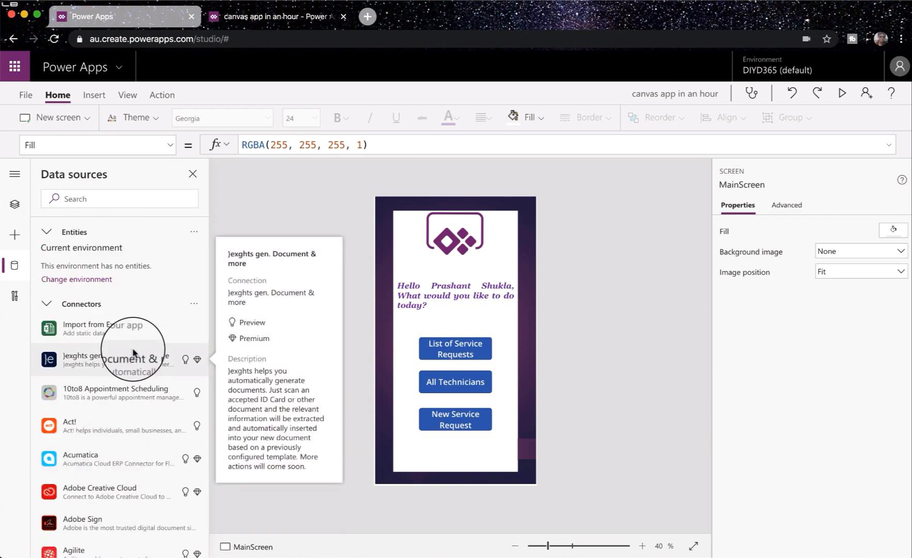
left_click(114, 200)
type("one")
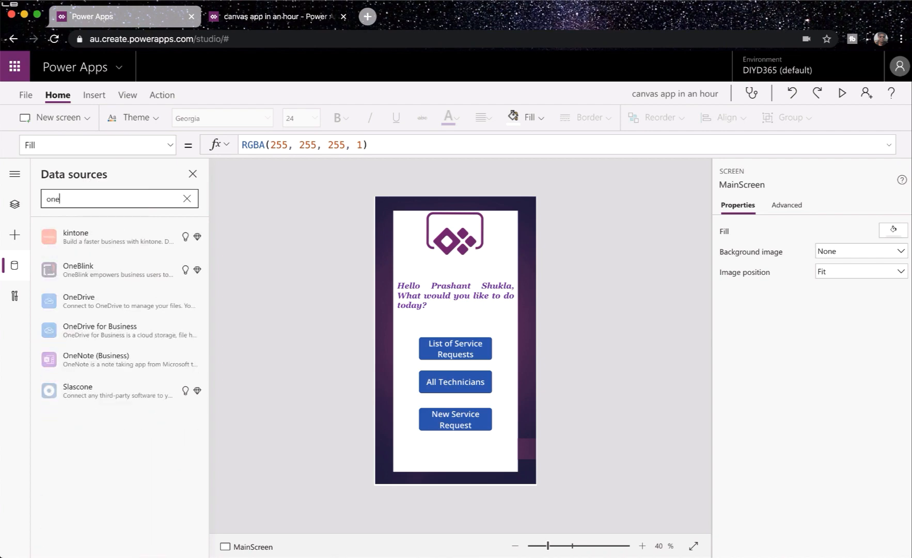
left_click(106, 328)
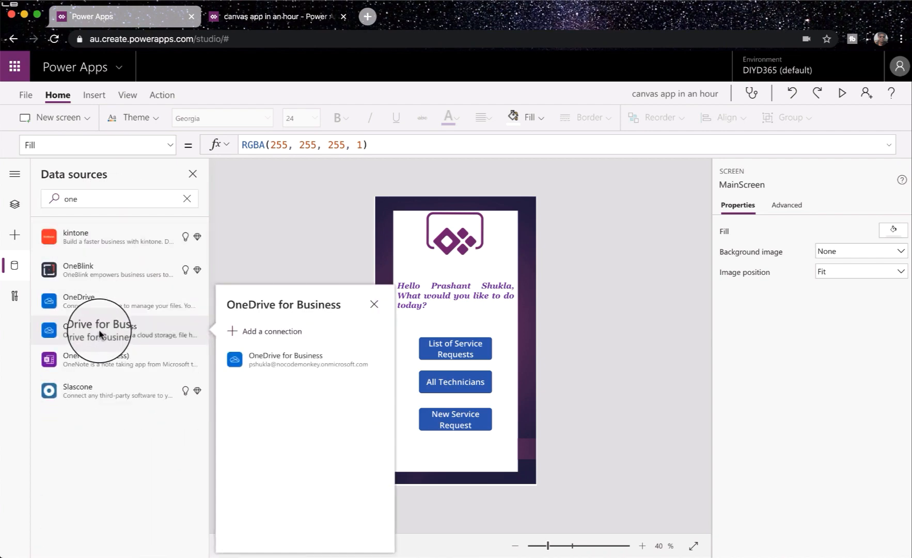
left_click(353, 367)
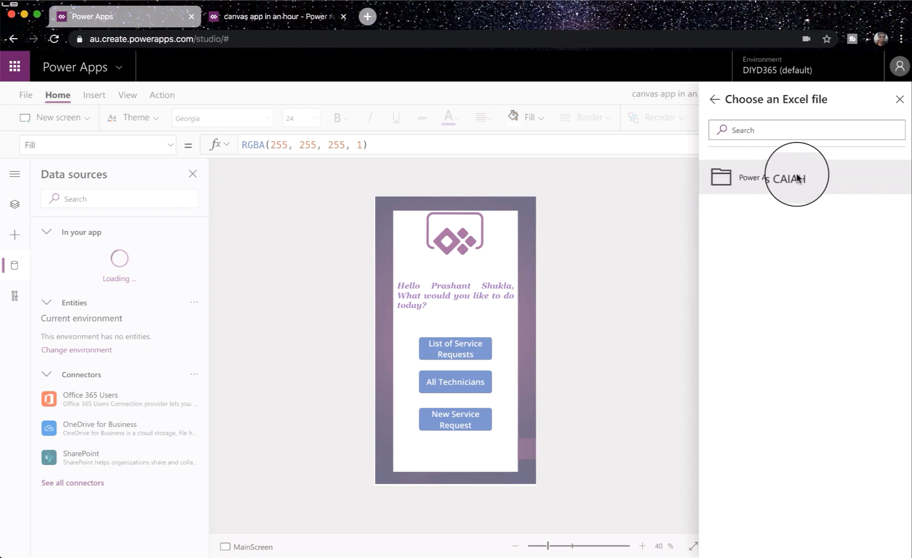
Connect the Service_Requests and Technicians tables from Power Apps Sample Data.xlsx in the Power Apps CAIAH folder
left_click(762, 181)
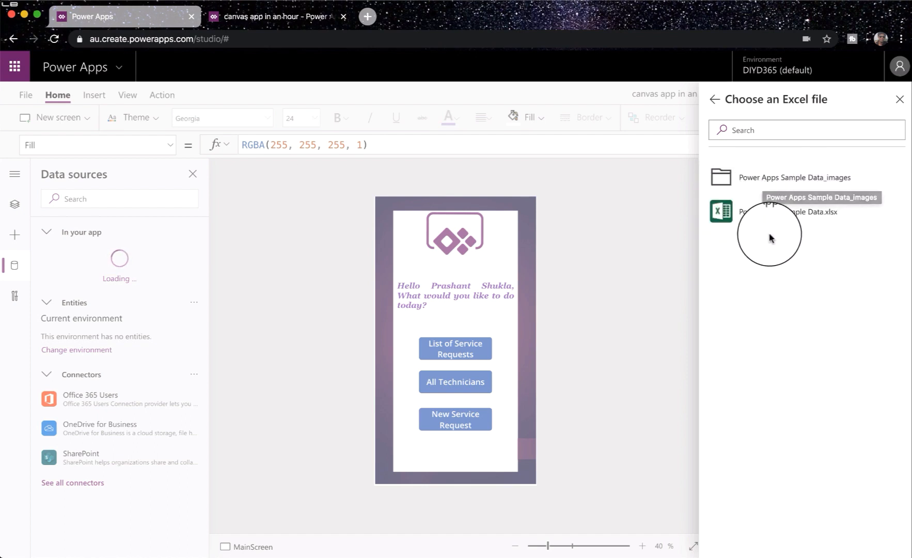
left_click(796, 221)
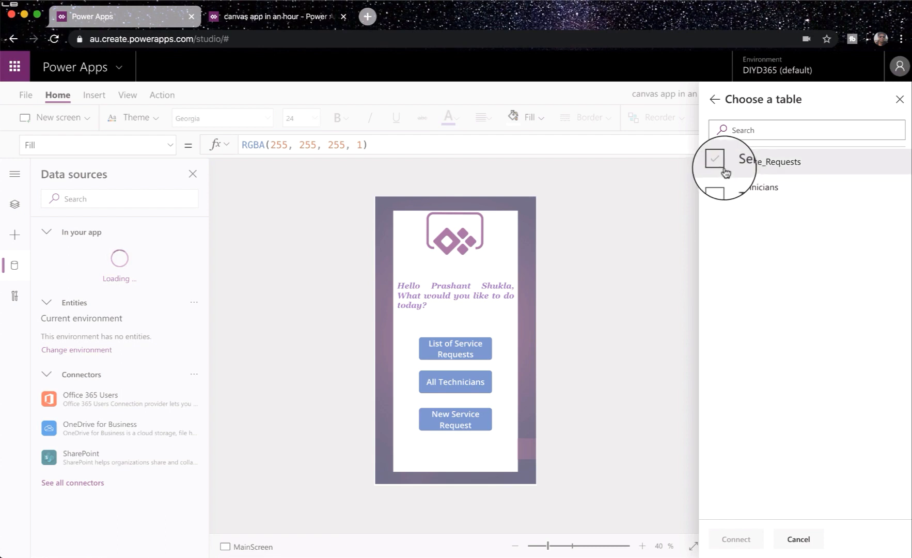
left_click(718, 188)
left_click(718, 161)
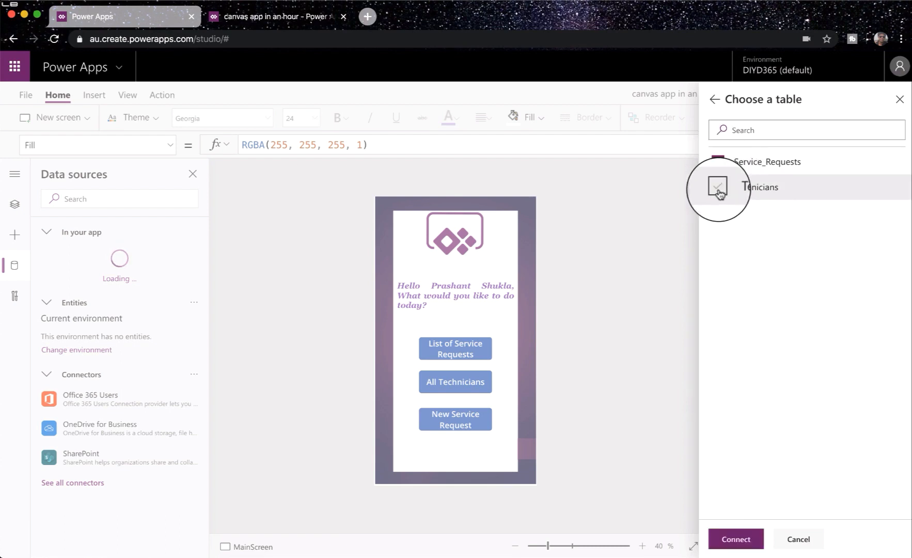
left_click(718, 187)
left_click(736, 539)
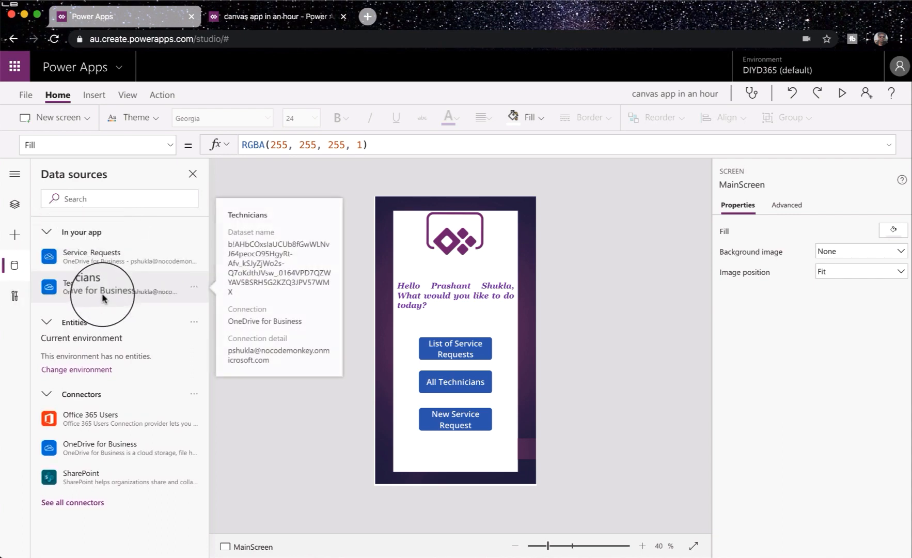
mouse_move(111, 290)
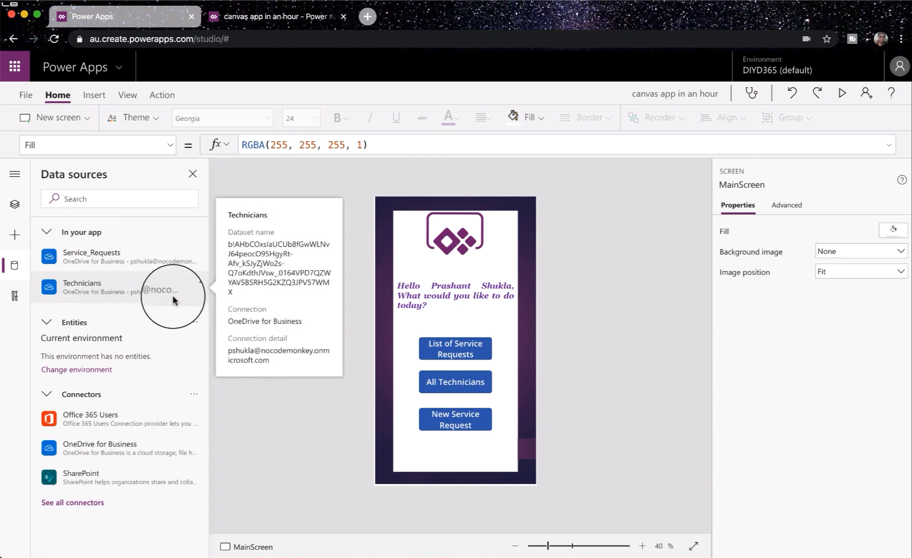
mouse_move(207, 254)
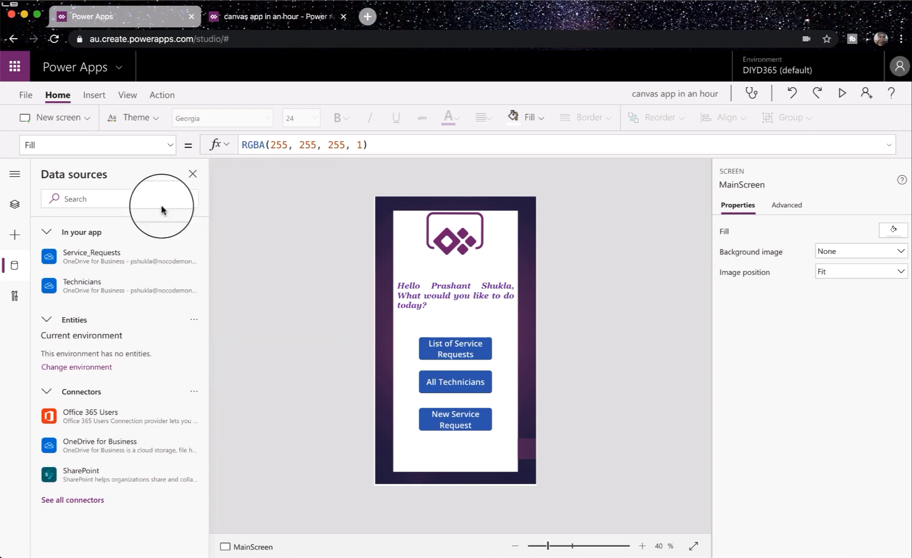
Add a blank screen to the app and insert a blank vertical gallery on it
left_click(15, 206)
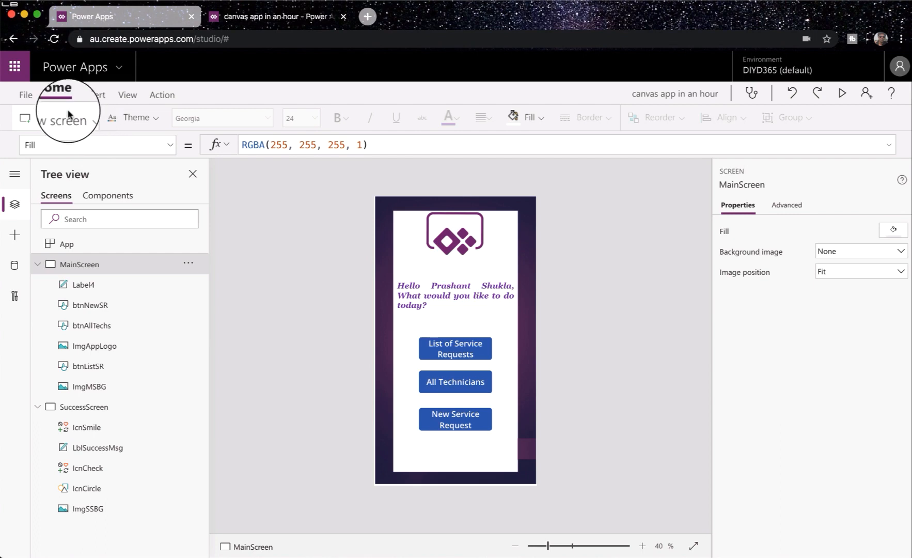
left_click(85, 119)
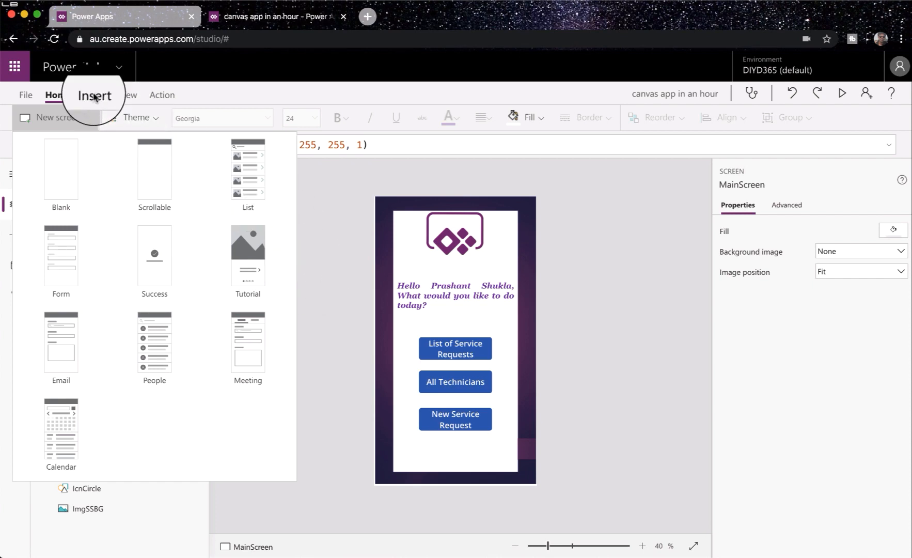
left_click(72, 183)
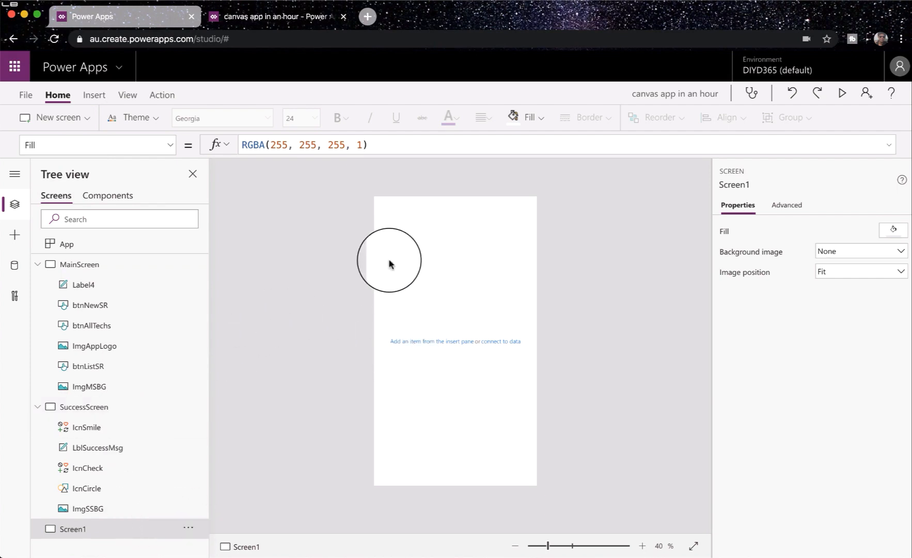
left_click(98, 99)
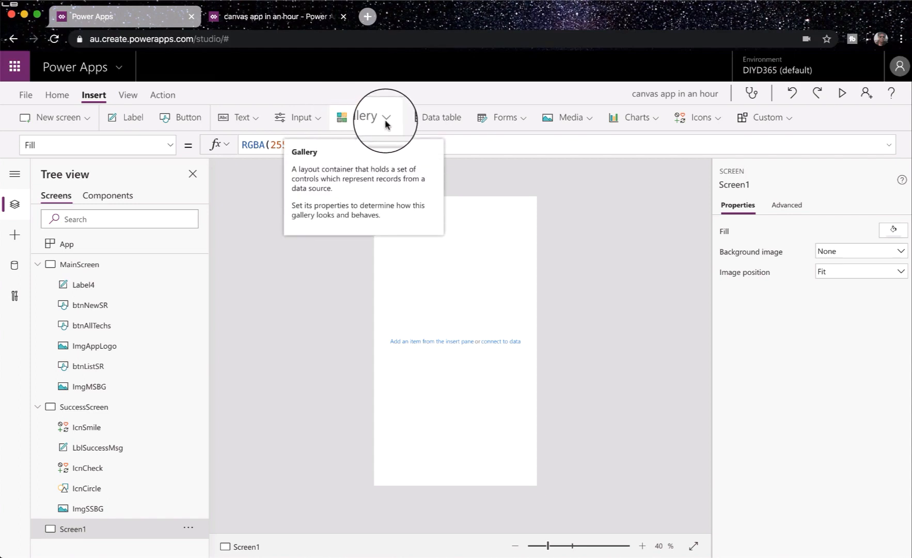
left_click(385, 124)
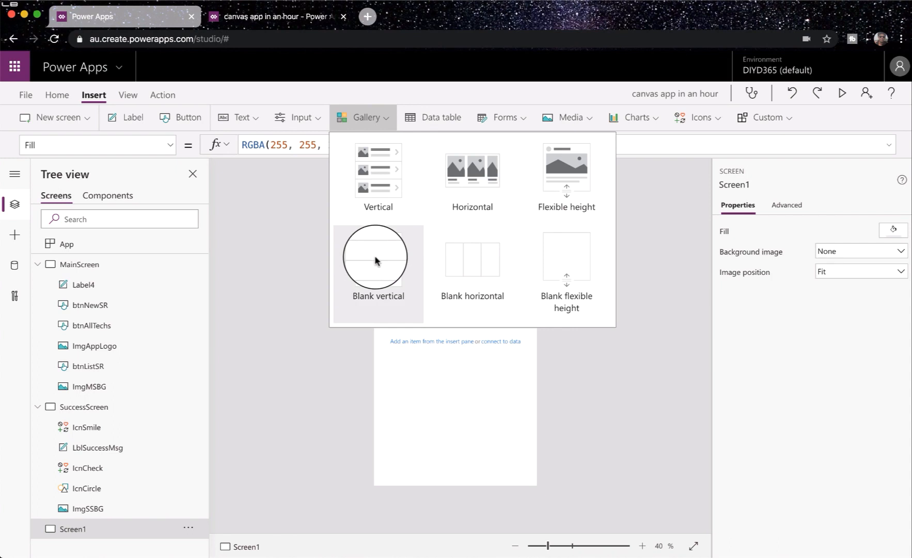
left_click(384, 283)
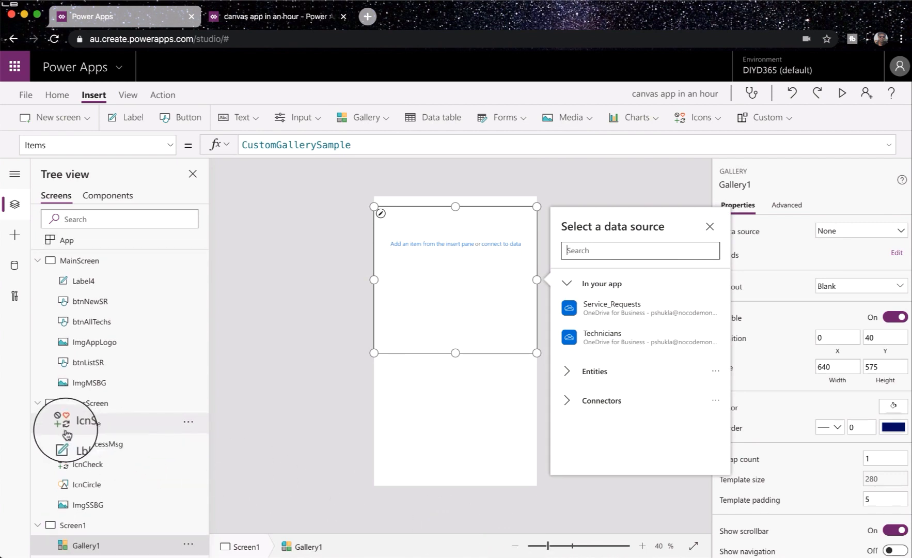
Move SuccessScreen below the new screen in the screen order, and rename the new screen as SRListScreen
left_click(188, 403)
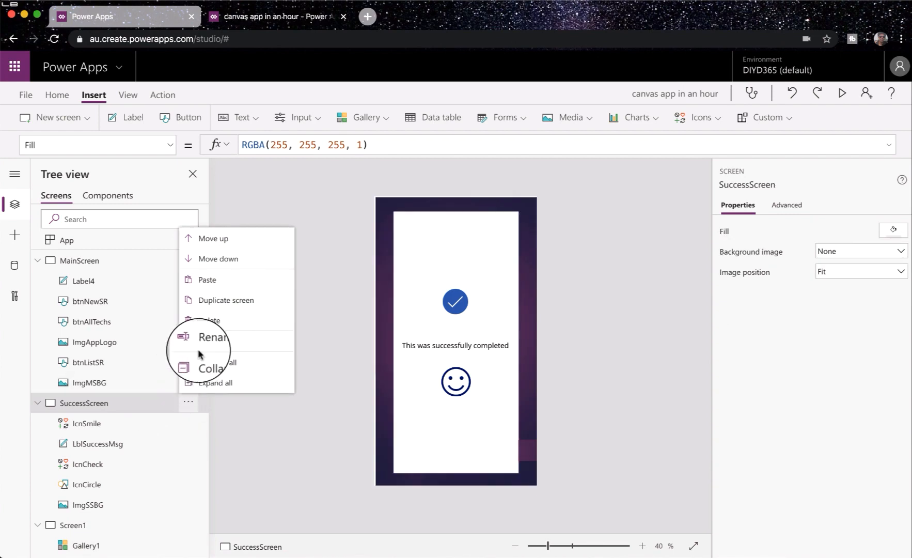
left_click(230, 259)
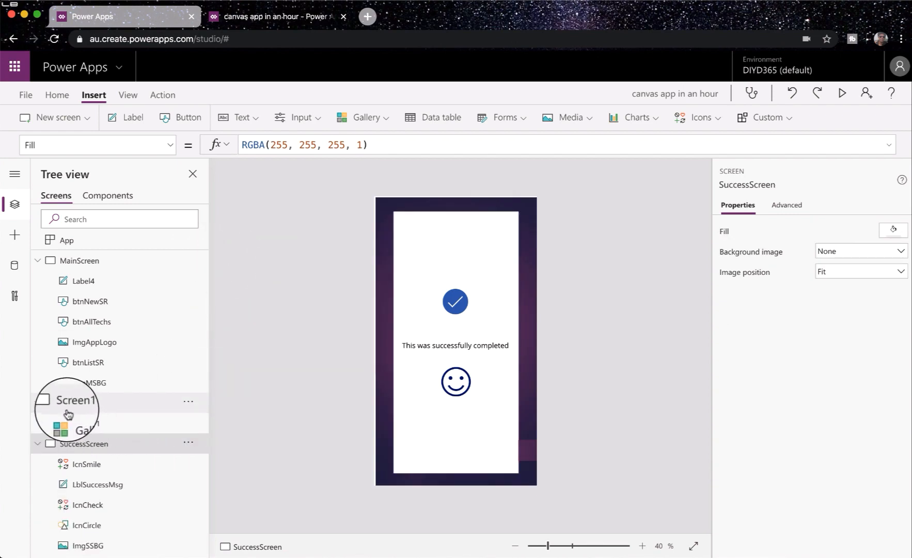
left_click(187, 404)
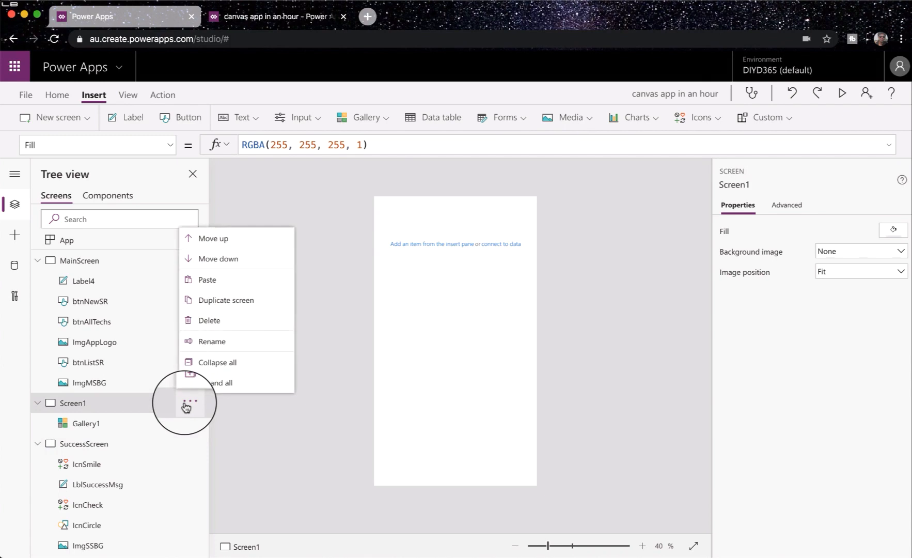
left_click(209, 342)
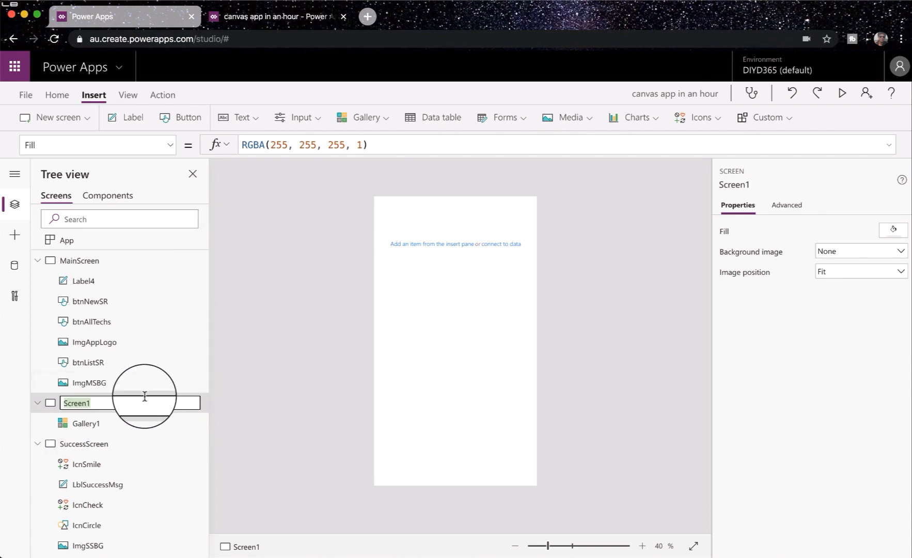
type("SRList")
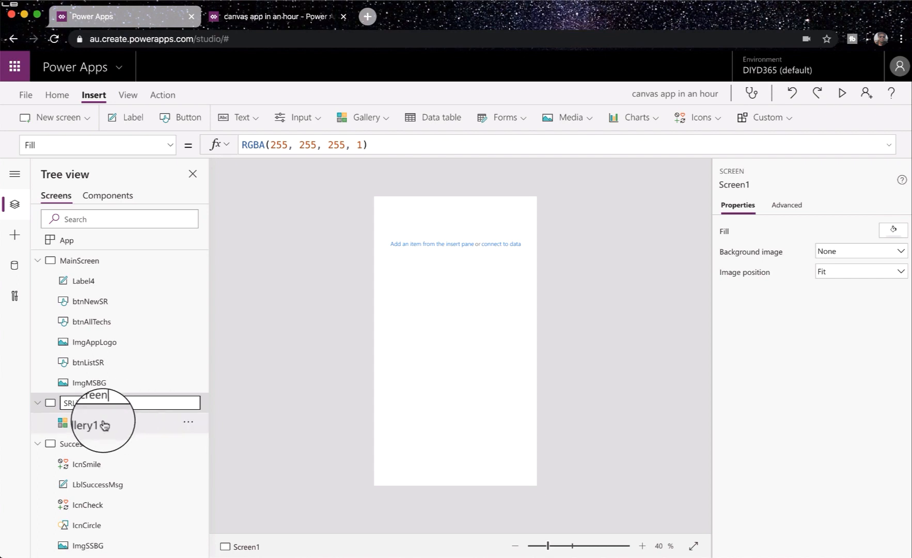
key("Return")
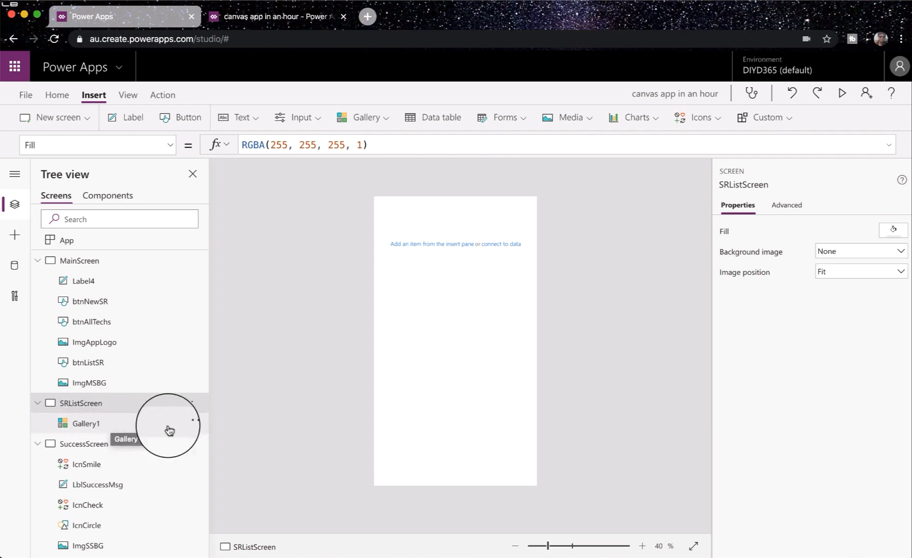
Rename the blank vertical gallery on SRListScreen as SRGallery
left_click(188, 421)
left_click(214, 362)
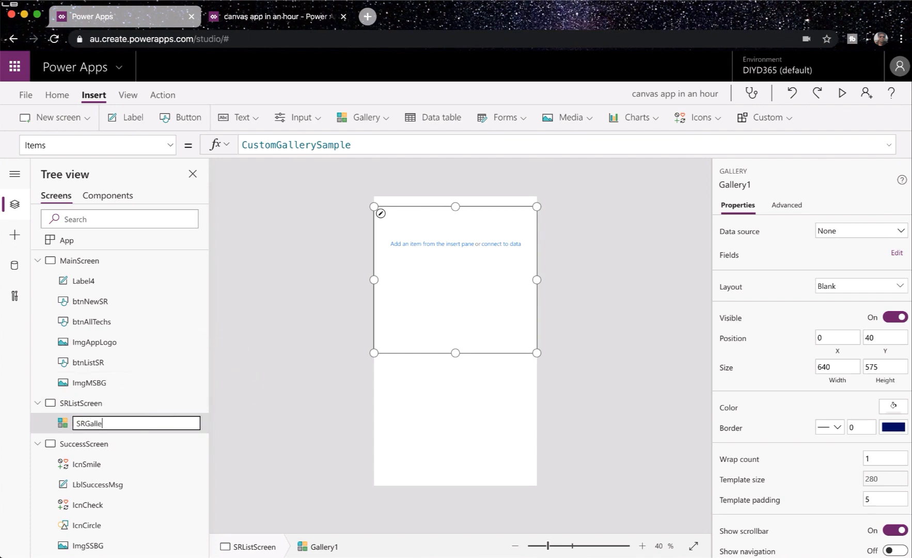
type("SRGallery")
left_click(224, 417)
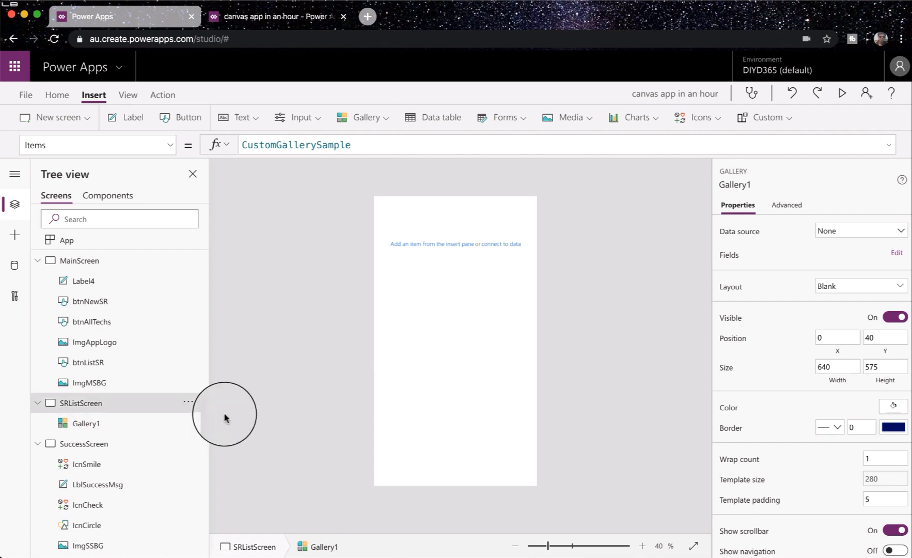
Set SRGallery's data source to Service_Requests and its layout to Title, subtitle, and body
left_click(131, 422)
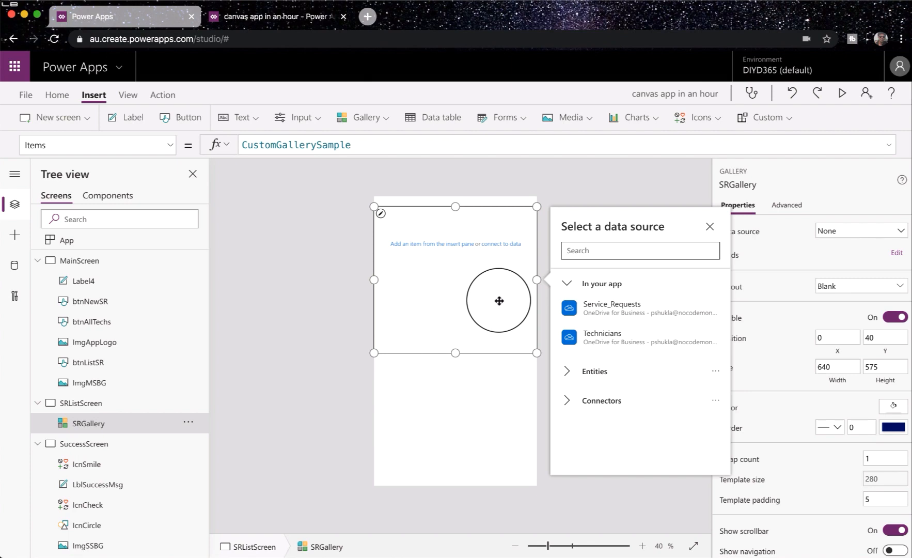
left_click(605, 310)
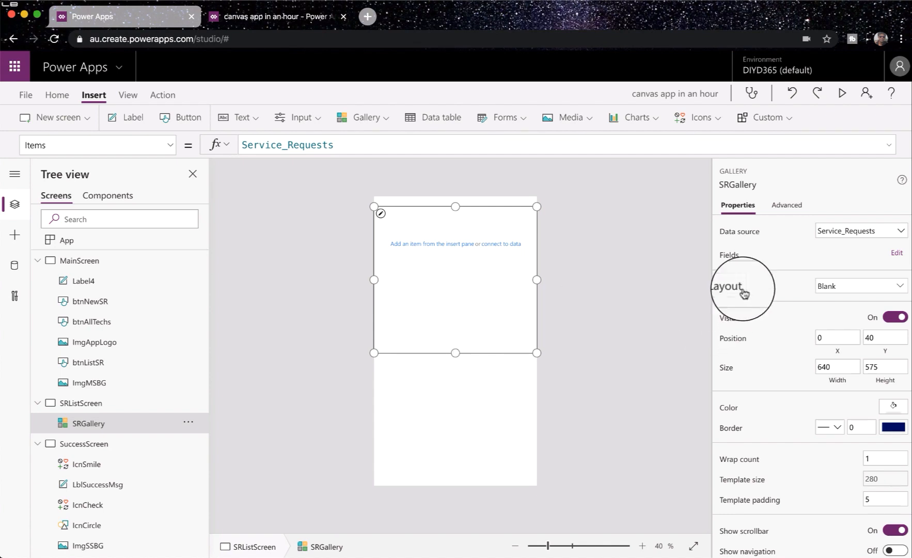
left_click(856, 292)
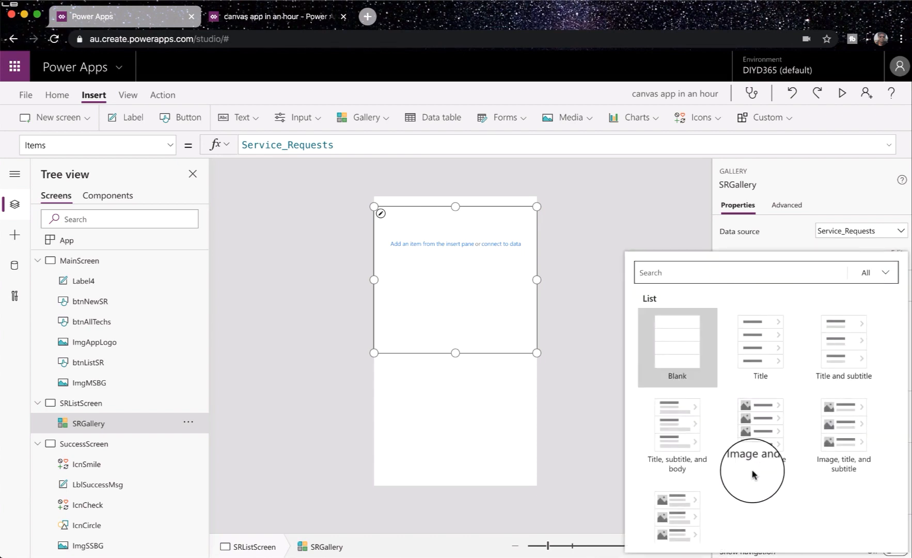
scroll(711, 518, "down", 3)
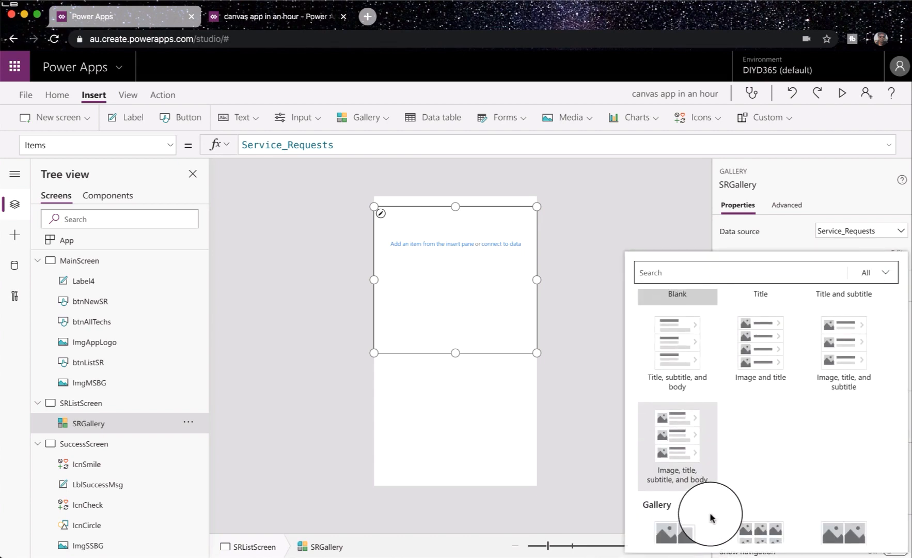
scroll(711, 518, "up", 2)
scroll(711, 517, "up", 1)
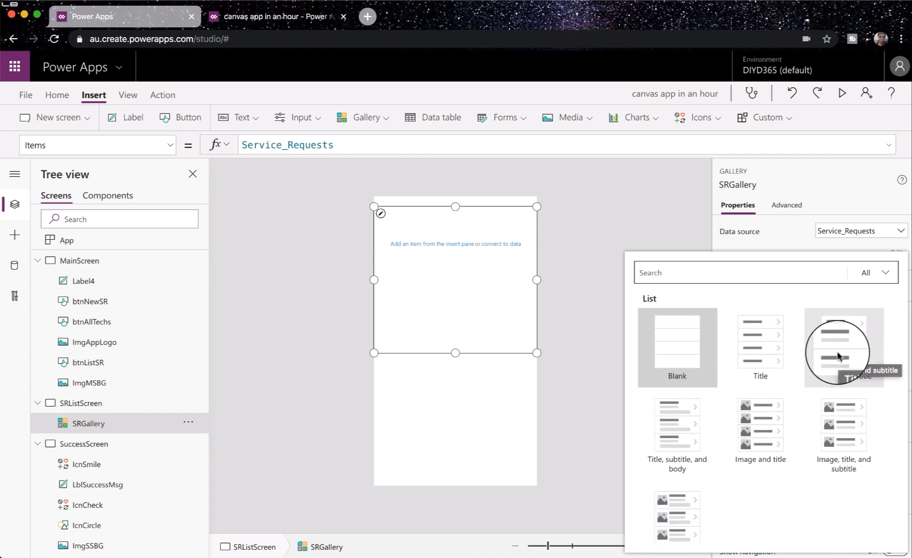
left_click(677, 458)
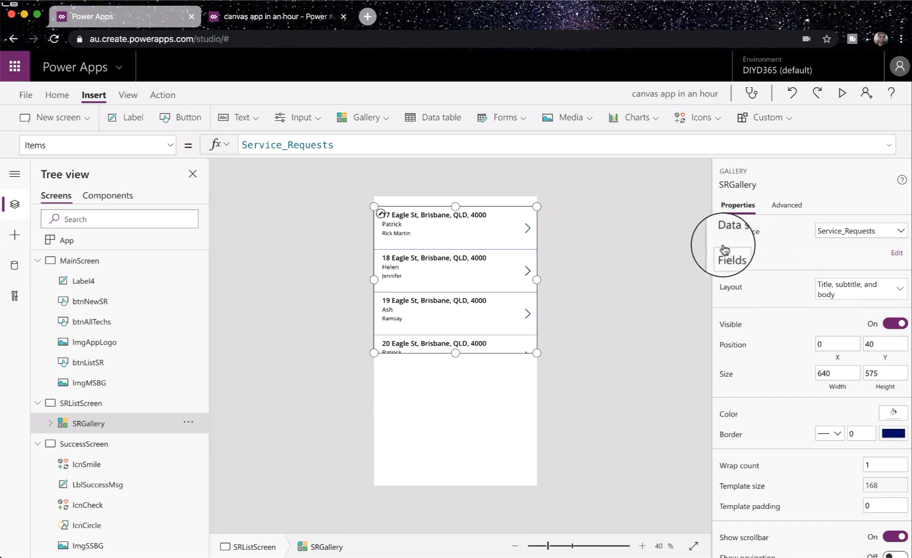
Map SRGallery's fields so that Body1 shows Description, Title3 shows Topic, and Subtitle3 shows Customer
left_click(897, 253)
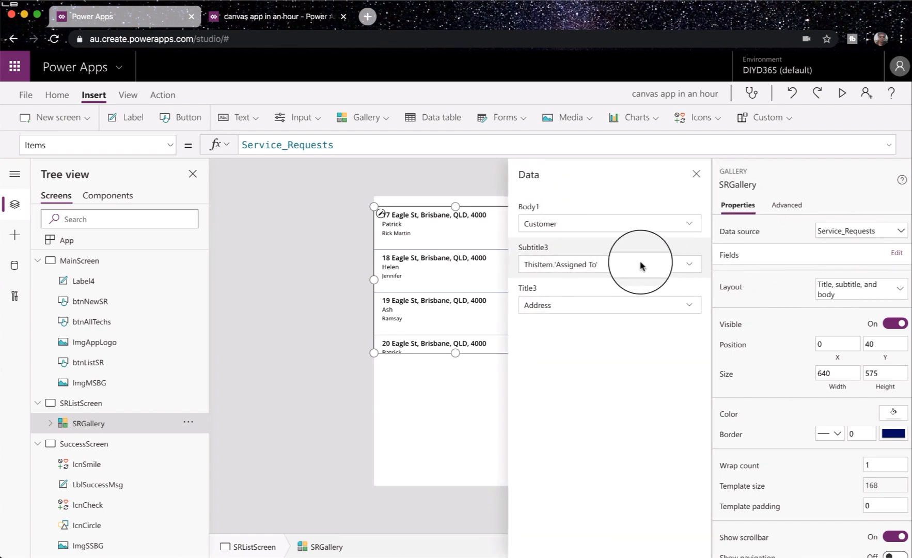
left_click(555, 226)
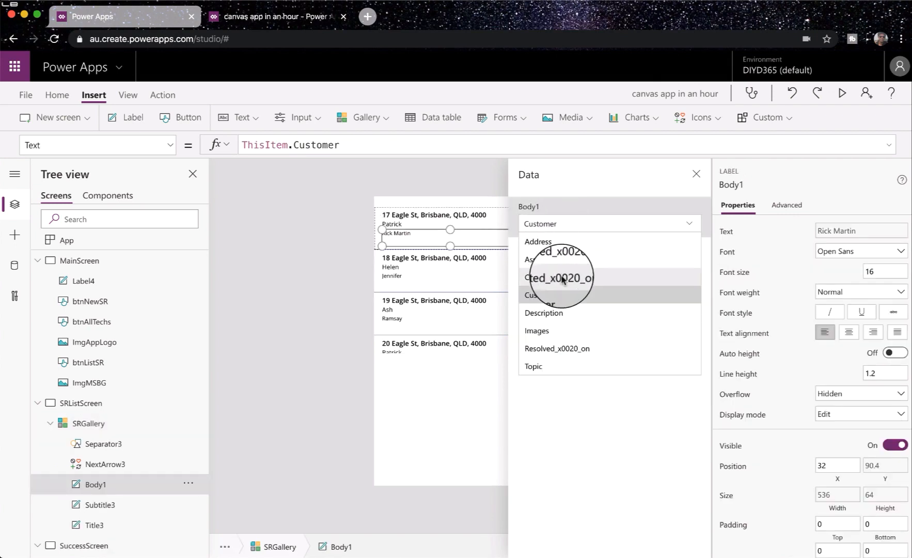
left_click(554, 312)
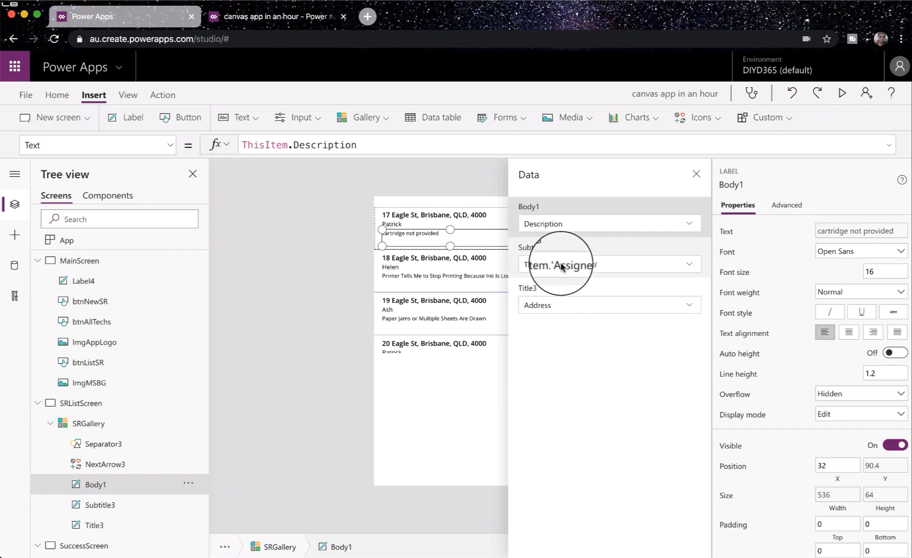
left_click(559, 309)
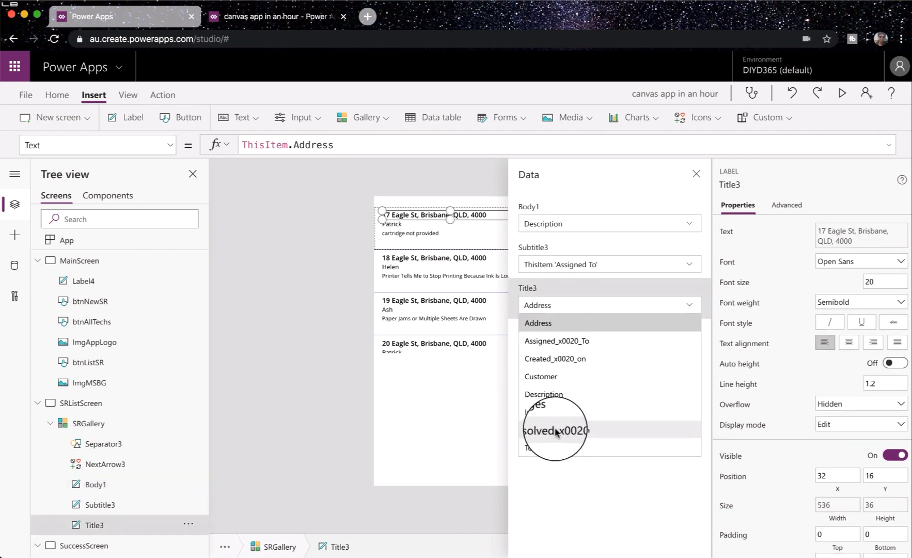
left_click(548, 448)
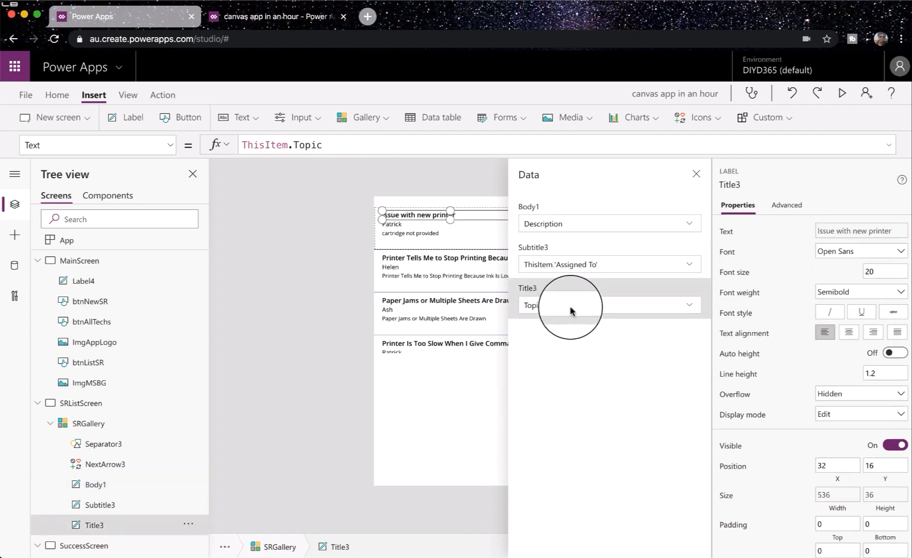
left_click(574, 267)
left_click(575, 268)
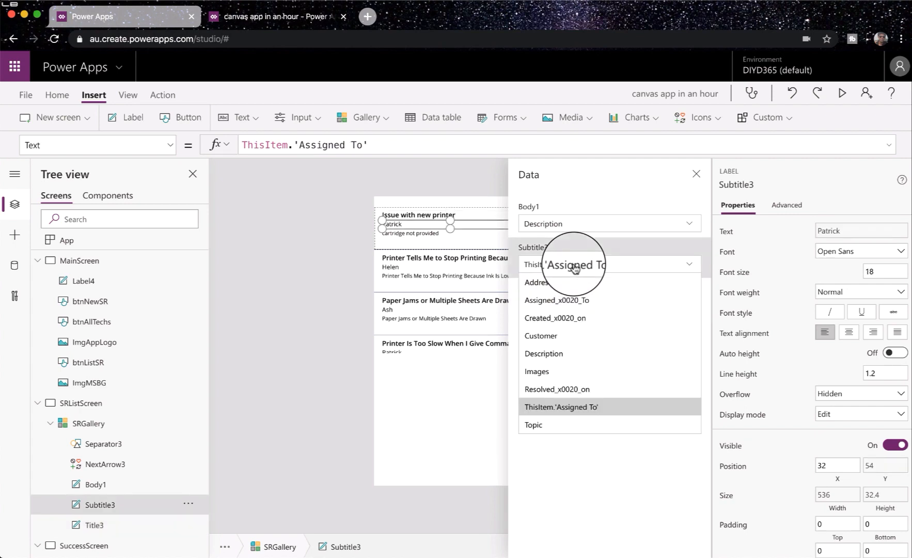
left_click(562, 335)
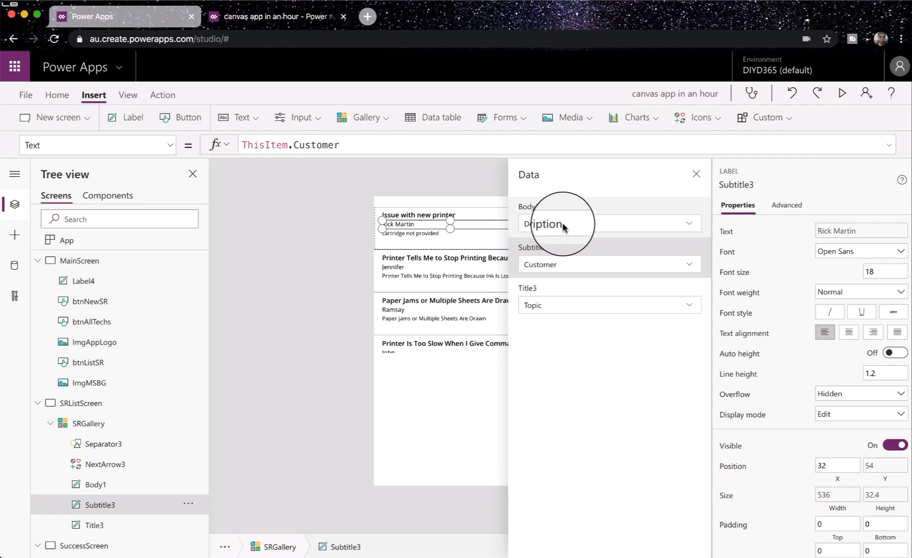
left_click(545, 309)
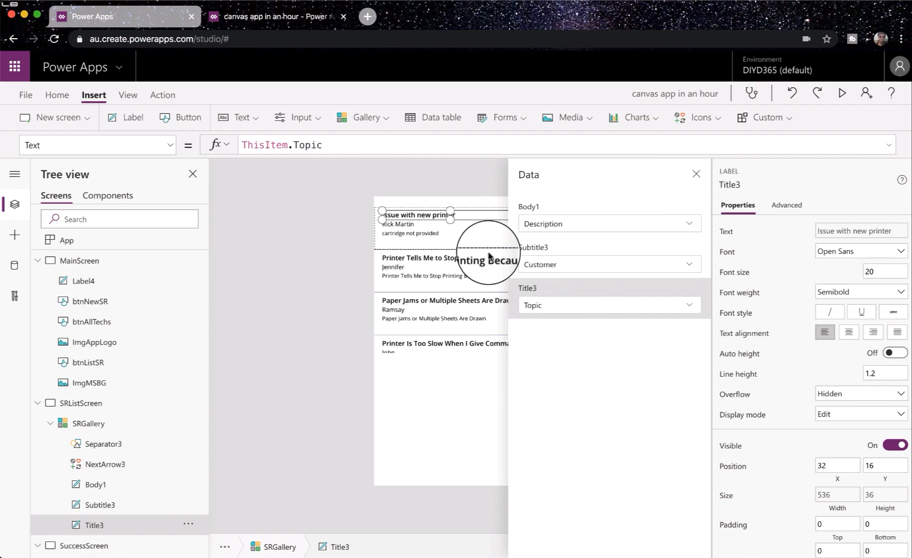
left_click(696, 176)
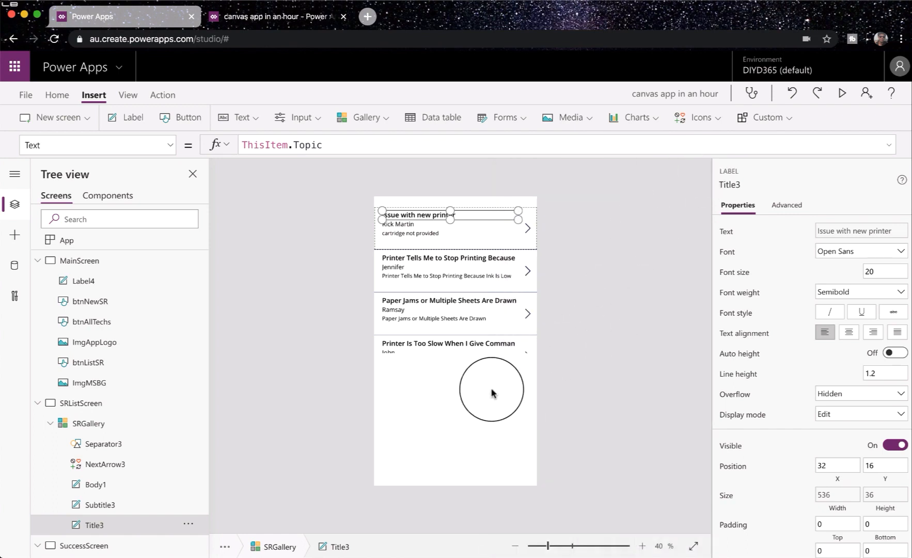
Resize SRGallery to reach the lower edge of the screen canvas, starting at about Y 132 with a height of about 1003
left_click(471, 347)
left_click(471, 347)
left_click_drag(454, 353, 453, 485)
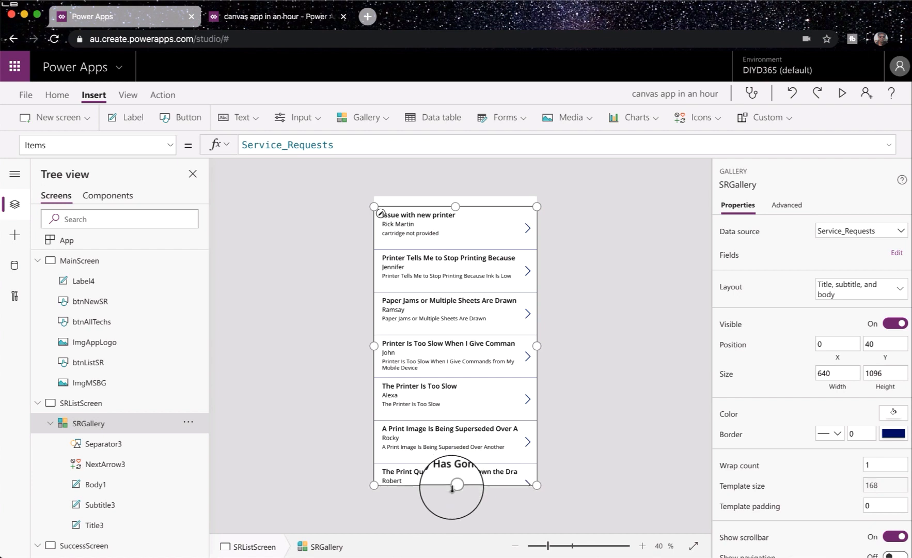
left_click_drag(455, 206, 453, 230)
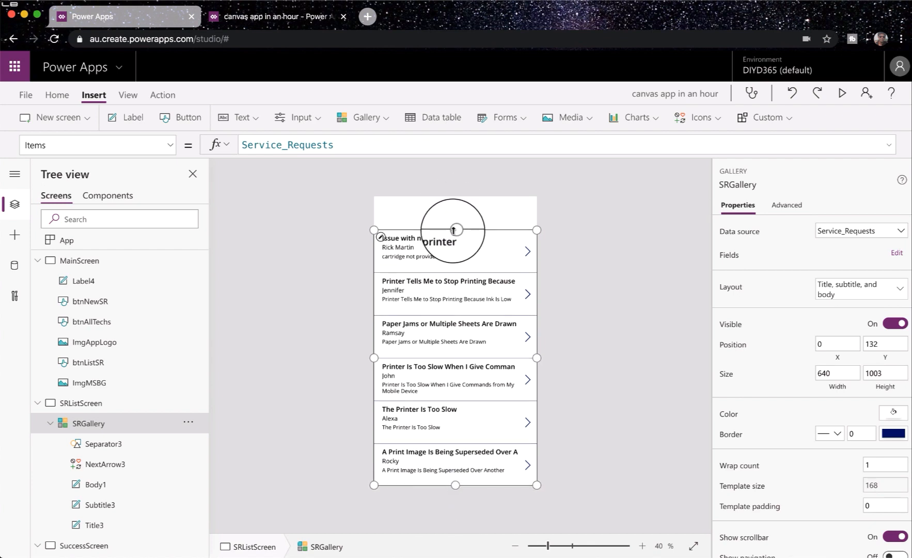
Insert an image on SRListScreen and set it to App Screen Background
left_click(487, 218)
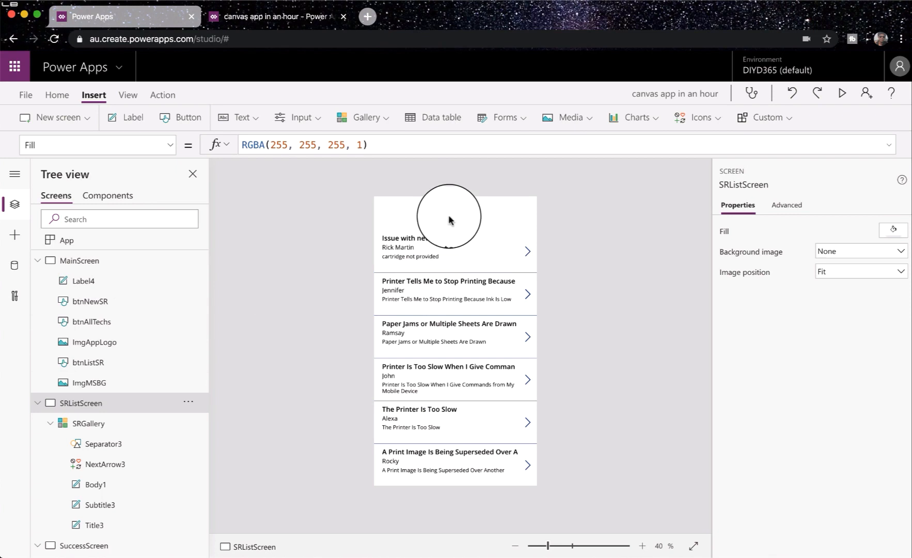
left_click(573, 117)
left_click(574, 142)
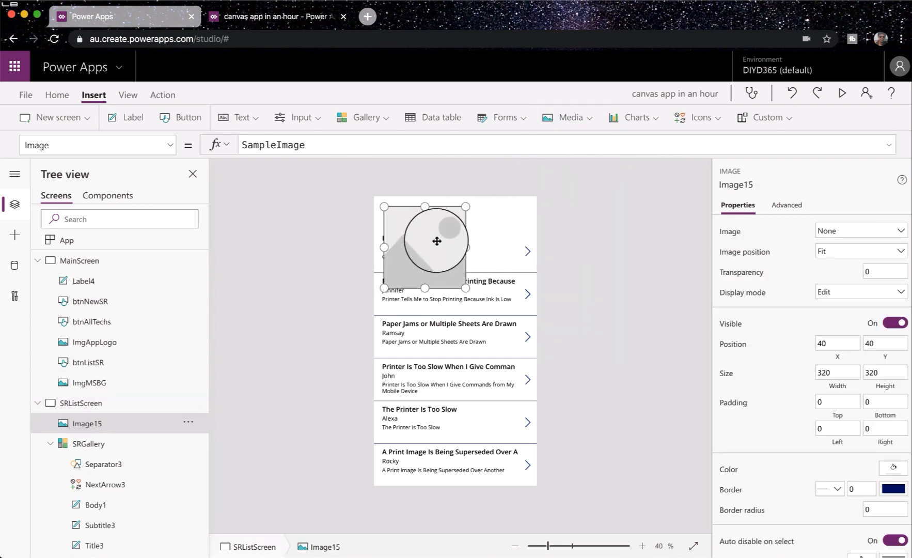
left_click(827, 231)
left_click(827, 276)
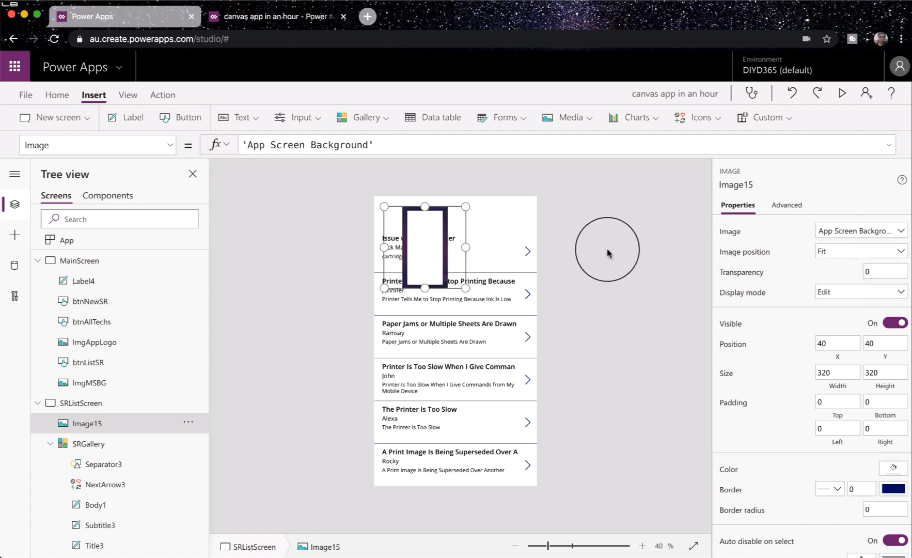
Stretch the background image over the whole screen at position 0, 0 and size 640 by 1136, and send it to the back
left_click_drag(434, 238, 424, 229)
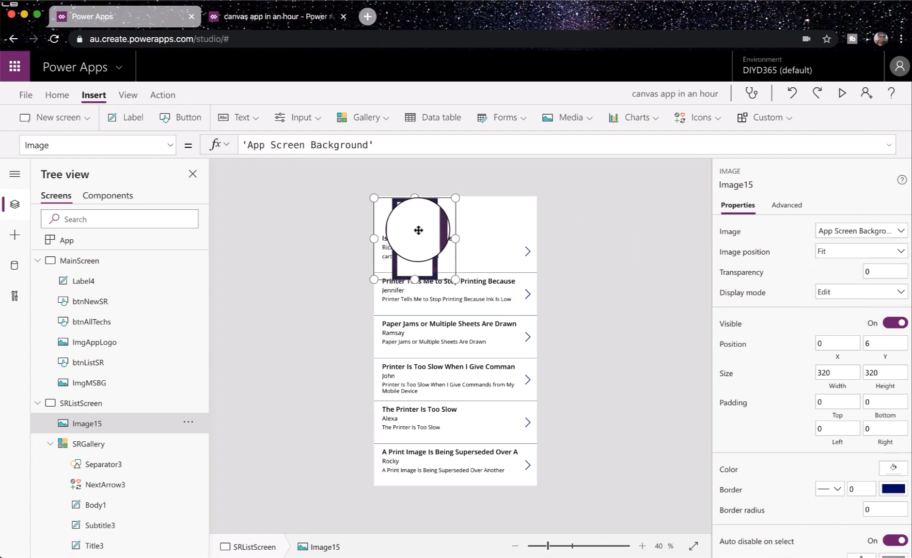
left_click_drag(455, 279, 536, 486)
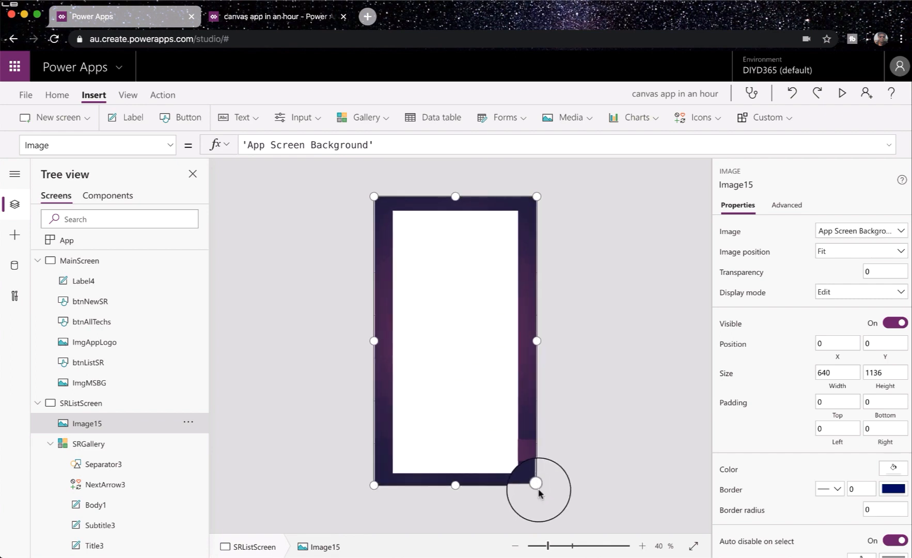
right_click(501, 355)
mouse_move(534, 424)
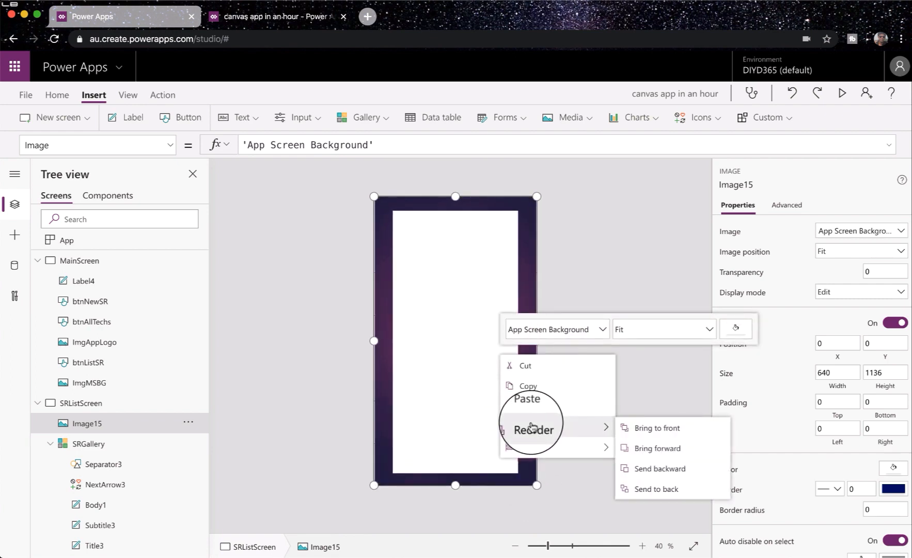
left_click(652, 488)
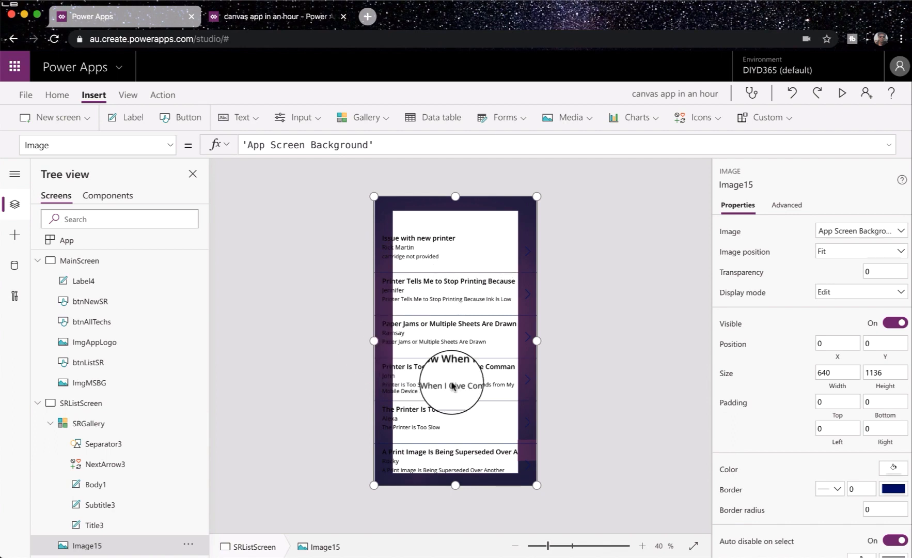
left_click(589, 411)
Fit SRGallery within the sides of the background's white area at about X 68, Y 154, with a size of about 504 by 980
left_click(490, 381)
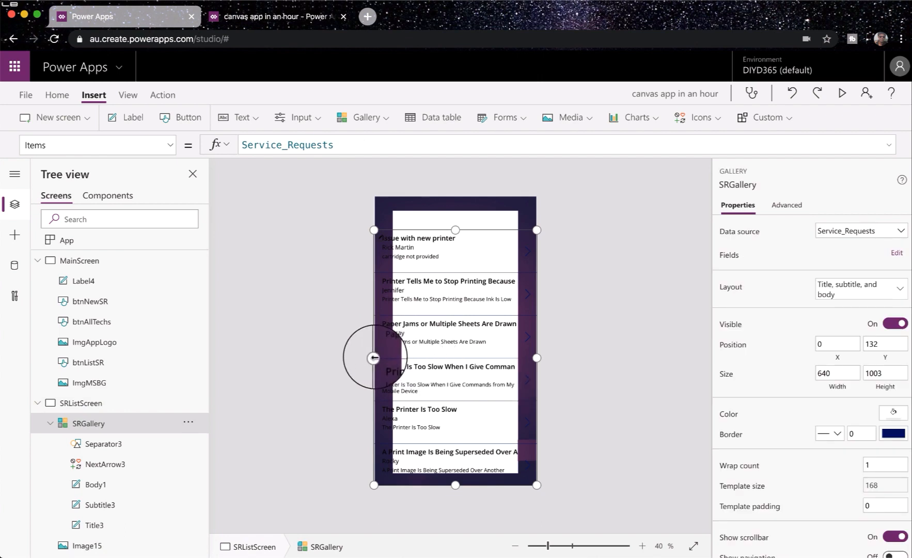
left_click_drag(376, 358, 392, 357)
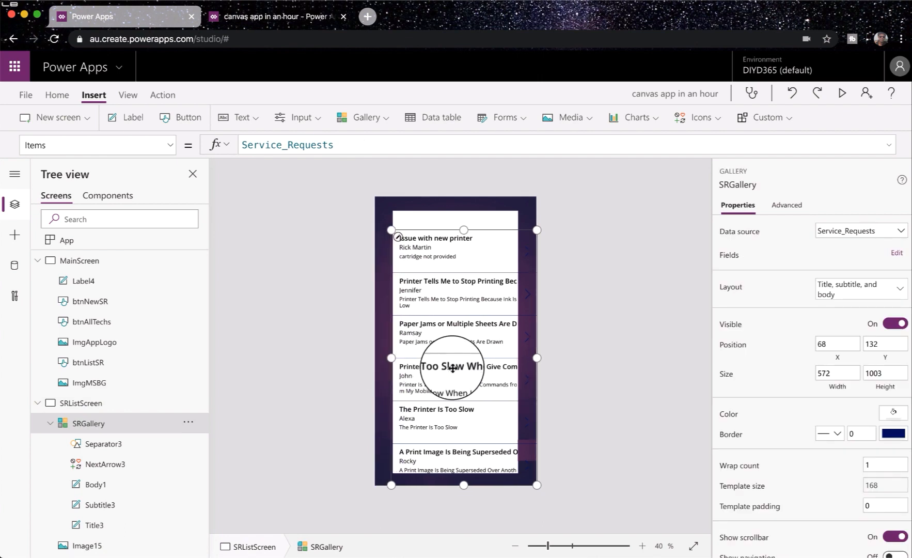
left_click_drag(537, 358, 520, 357)
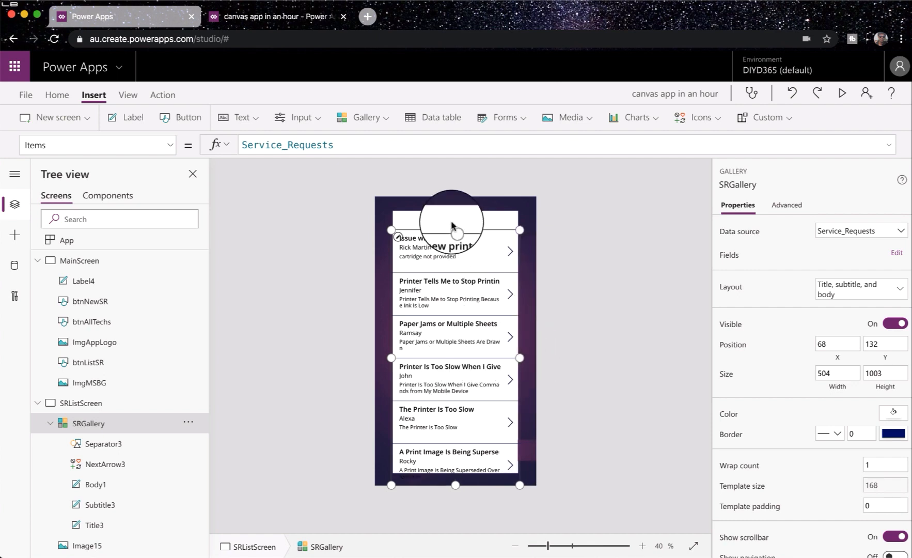
left_click_drag(455, 229, 455, 236)
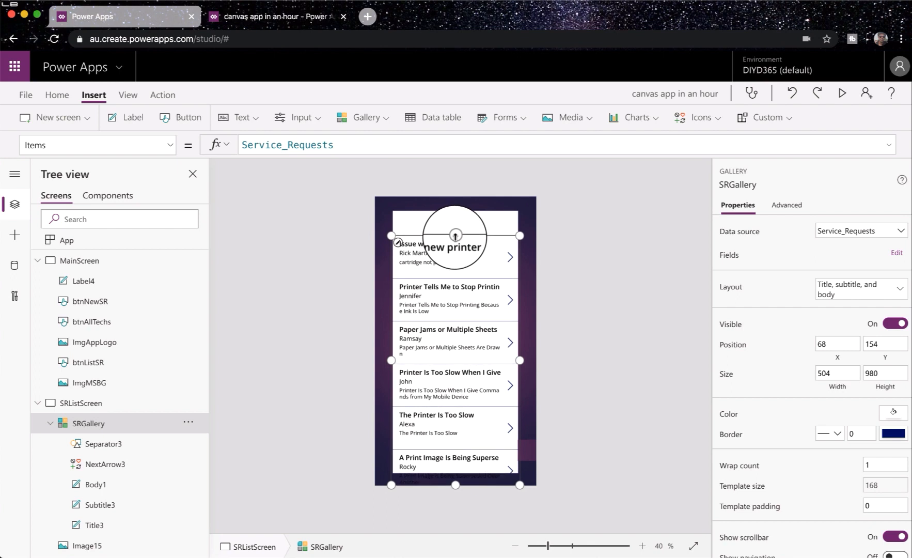
left_click(633, 320)
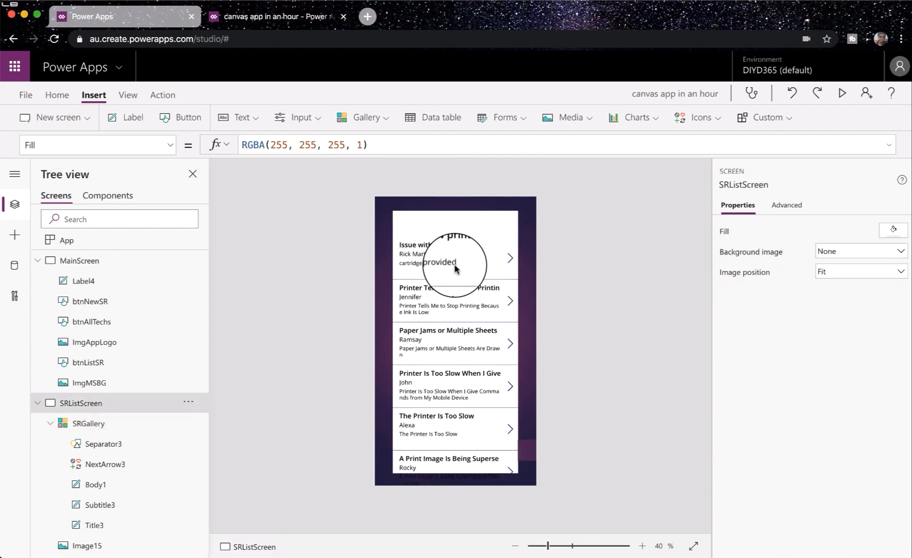
Extend the first gallery item's Body1 text formula to ThisItem.Description && " " && ThisItem.'Assigned To'
left_click(424, 260)
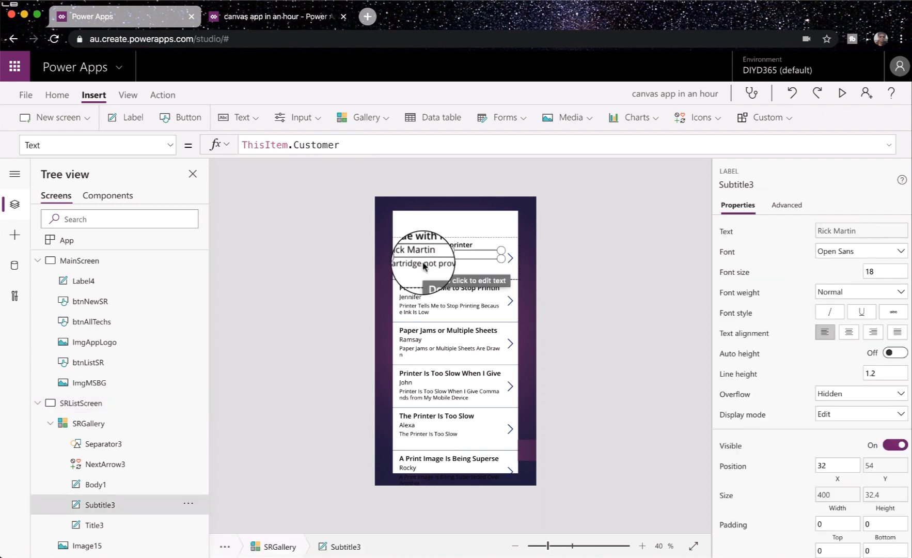
left_click(423, 265)
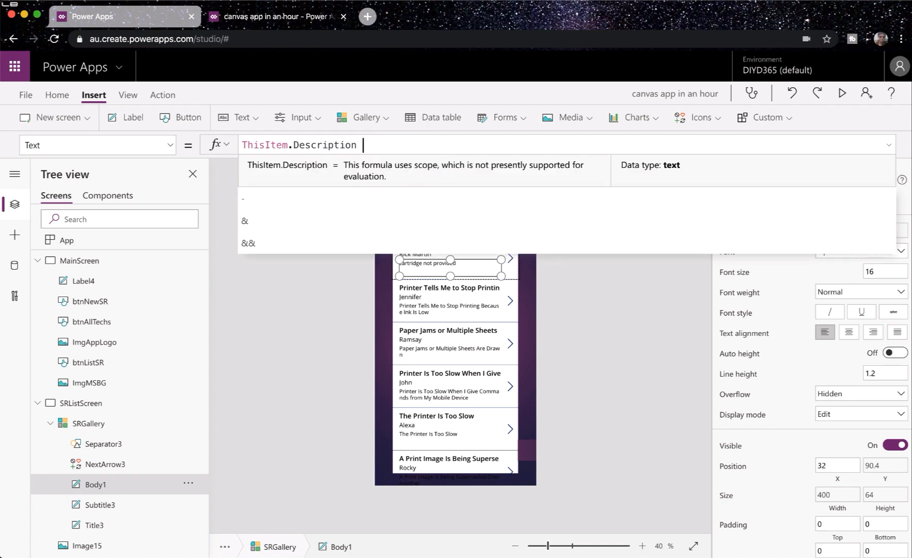
type("&&")
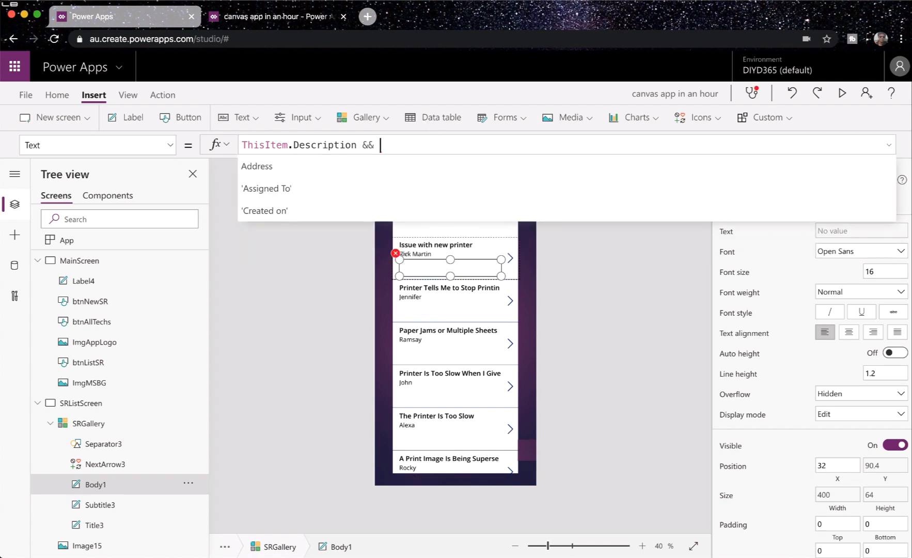
type("\" \"")
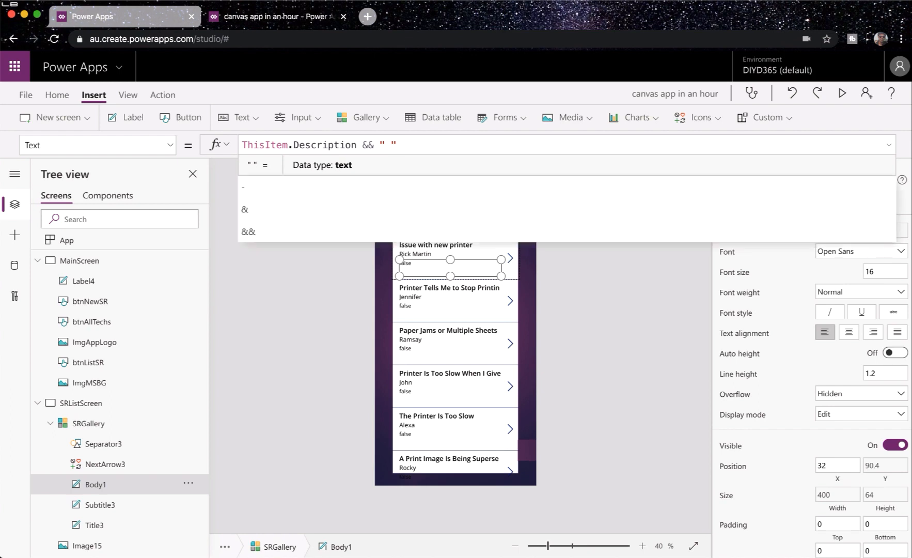
type("\"  && This")
type("Item.")
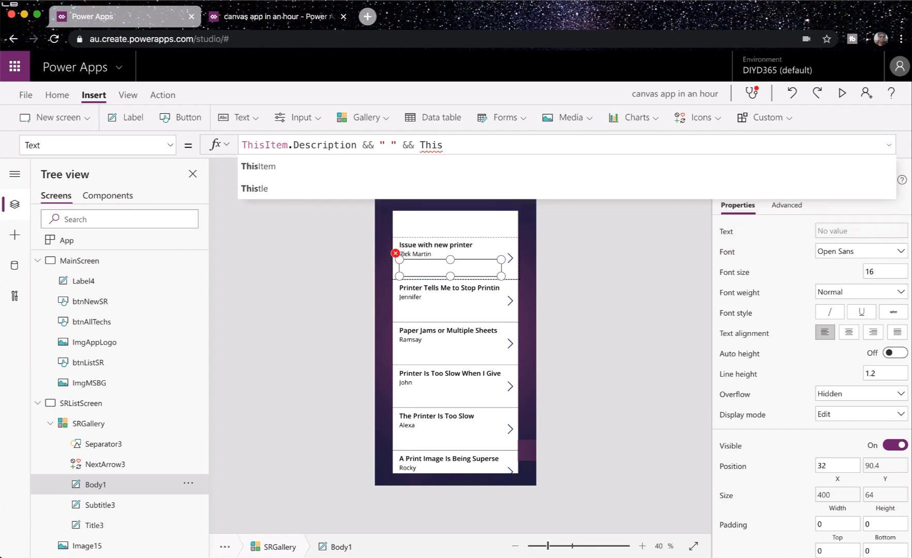
type("A")
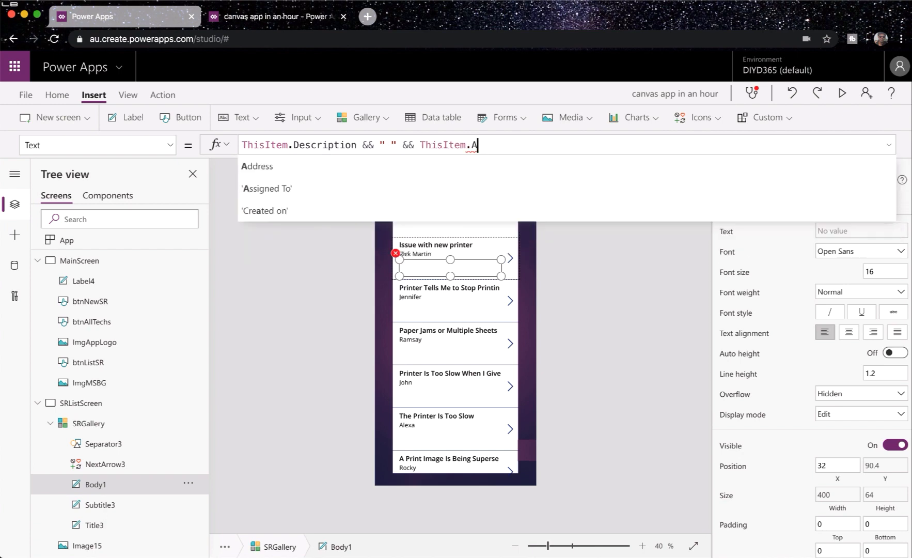
key("Down")
key("Tab")
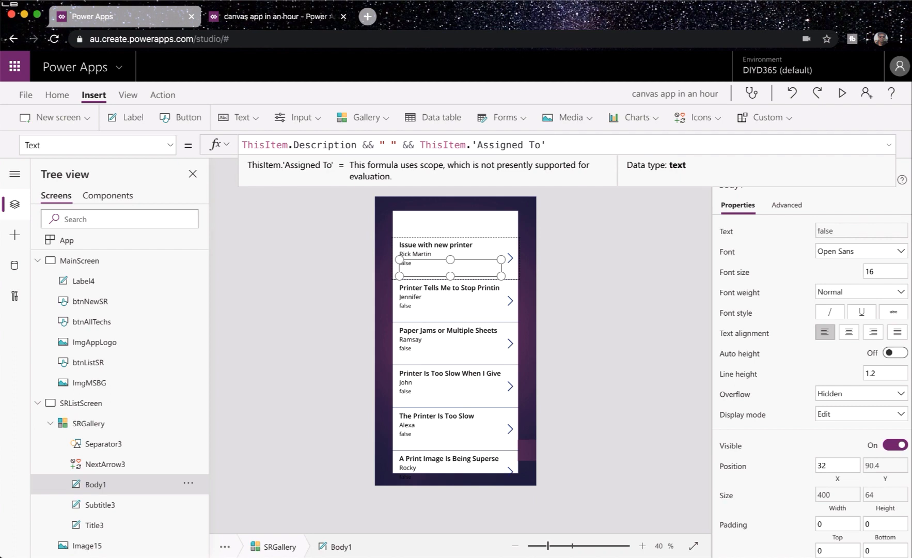
Replace both && operators in Body1's text formula with a single & to concatenate the description and assignee
key("Left")
key("Left")
key("Left")
key("Left")
key("Left")
key("Left")
key("Left")
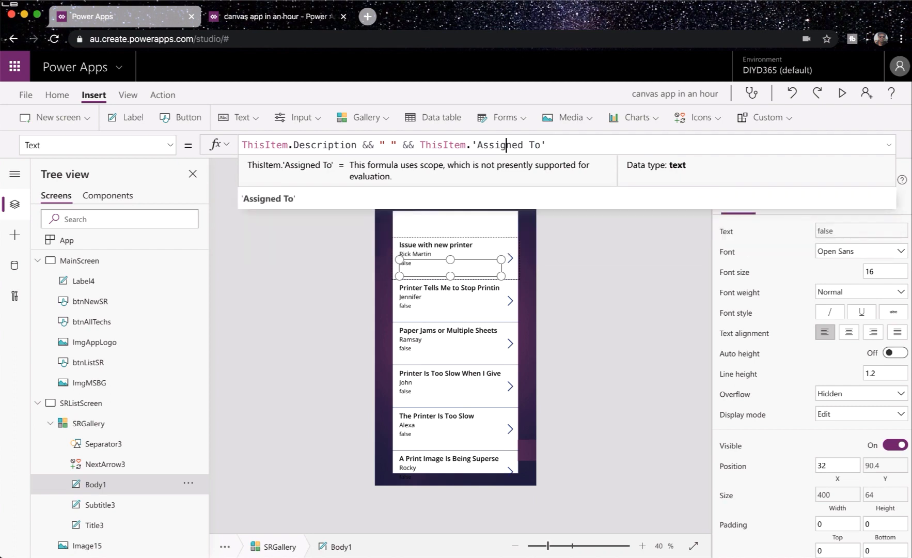
key("Left")
key("Left")
key("Left")
key("Left")
key("Left")
key("Left")
key("Left")
key("Left")
key("Left")
key("Left")
key("Left")
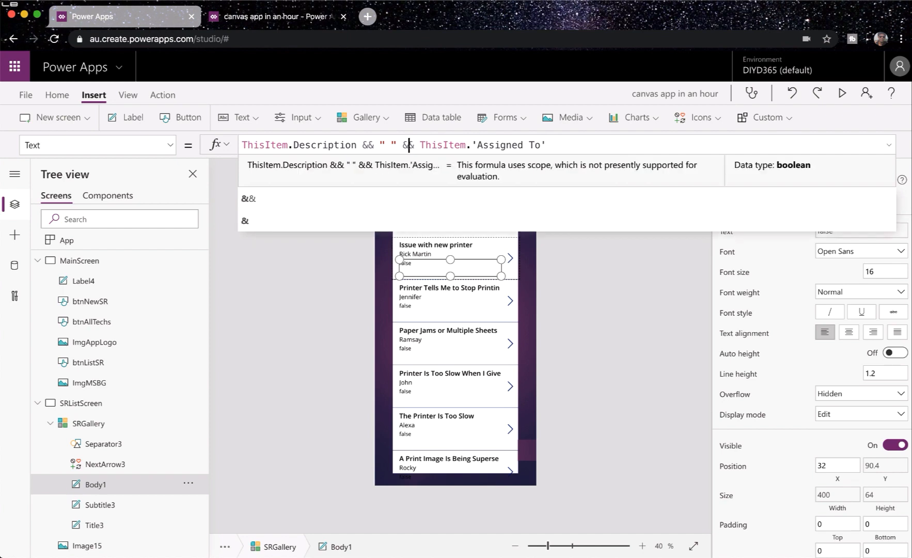
key("BackSpace")
key("Left")
key("Left")
key("Left")
key("Left")
key("Left")
key("BackSpace")
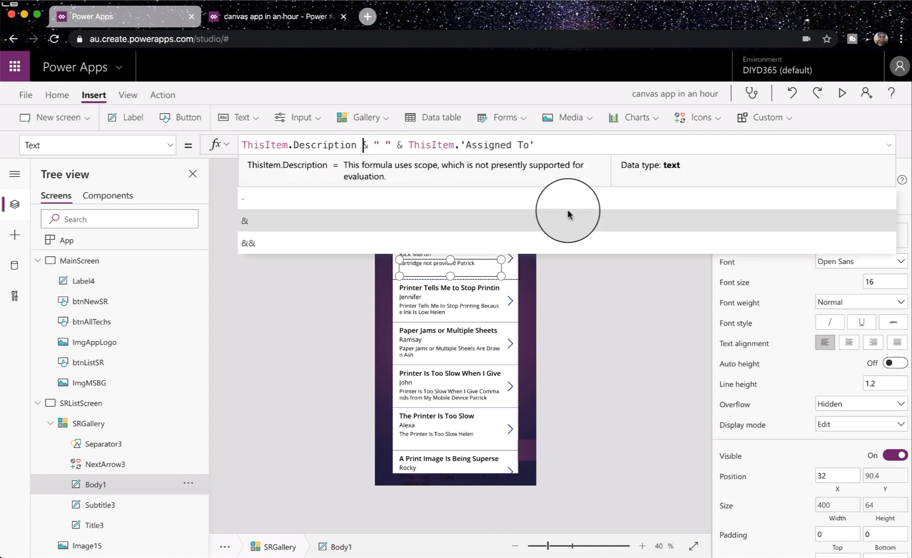
Add a hyphen after the space in the separator text of Body1's formula, making it " -"
left_click(385, 146)
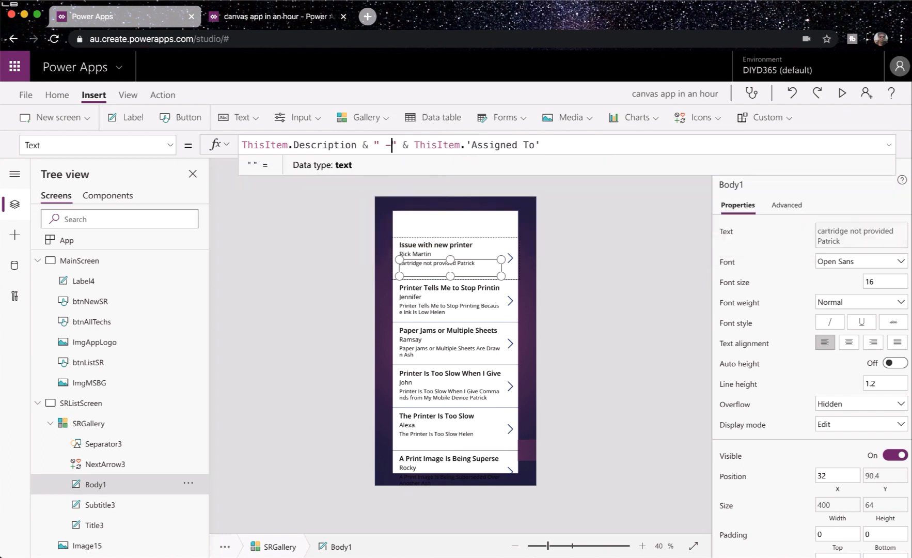
type("-")
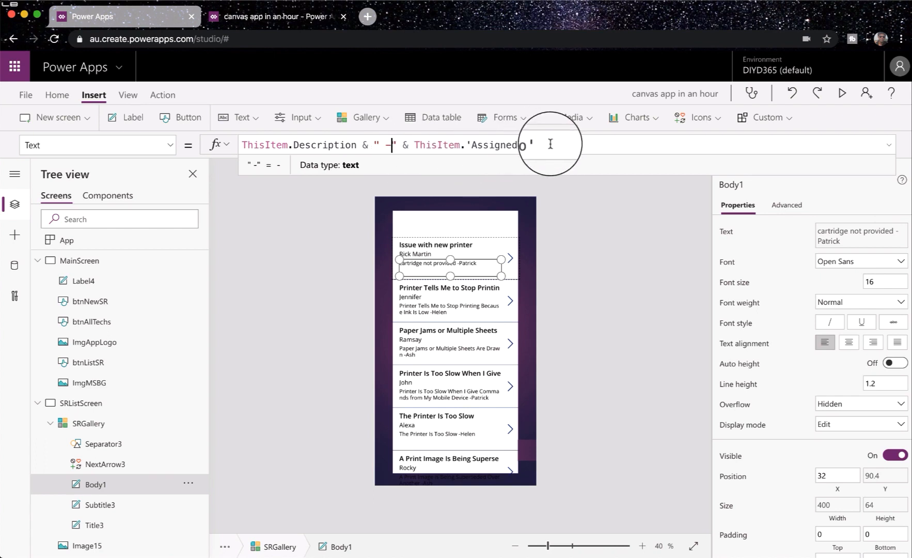
left_click(607, 223)
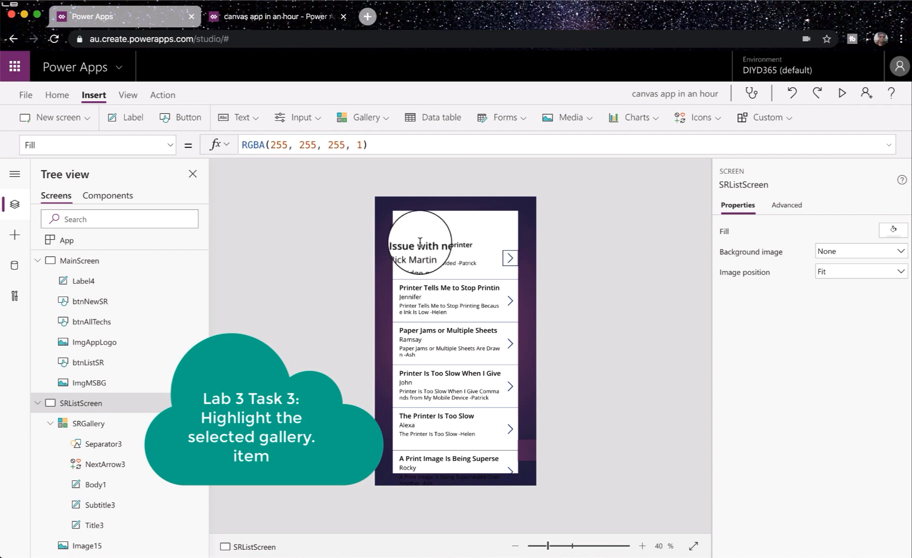
Replace SRGallery's TemplateFill formula with the start of an If function testing ThisItem.IsSelected
left_click(493, 269)
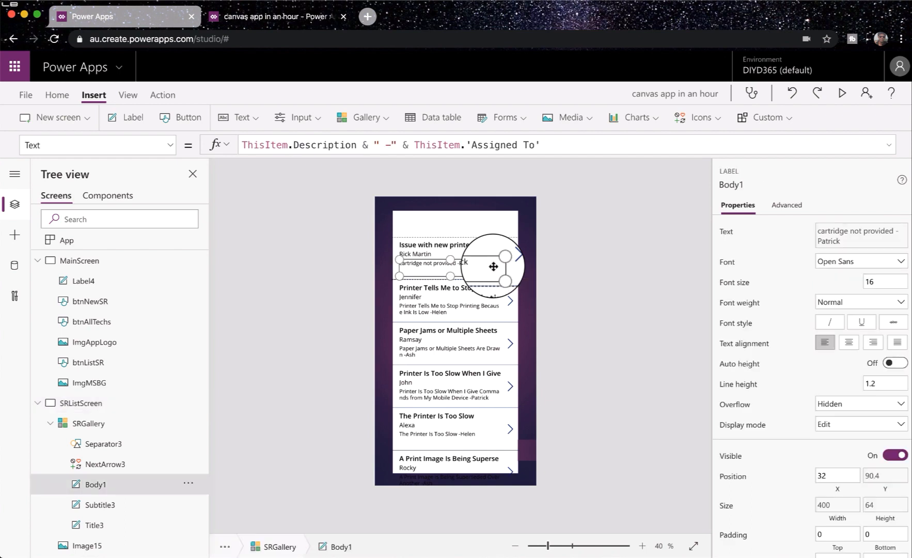
left_click(501, 240)
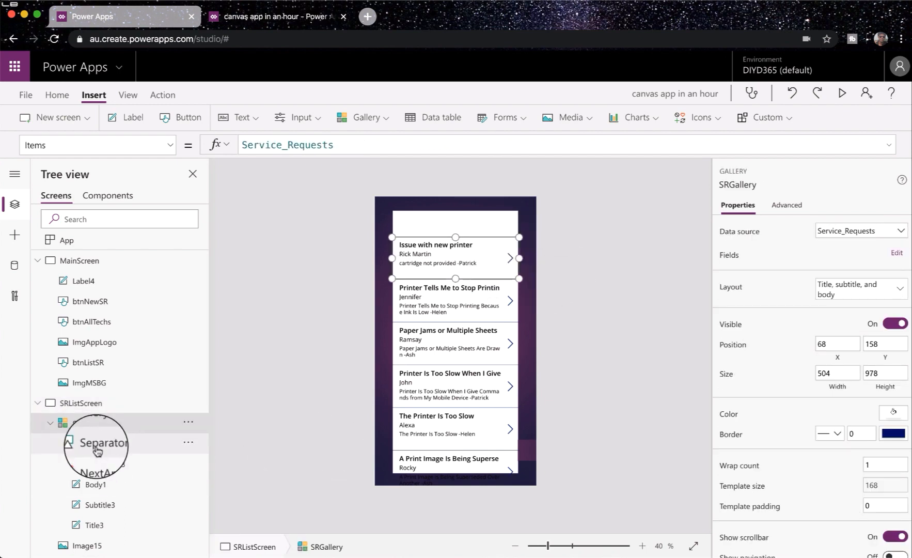
left_click(98, 430)
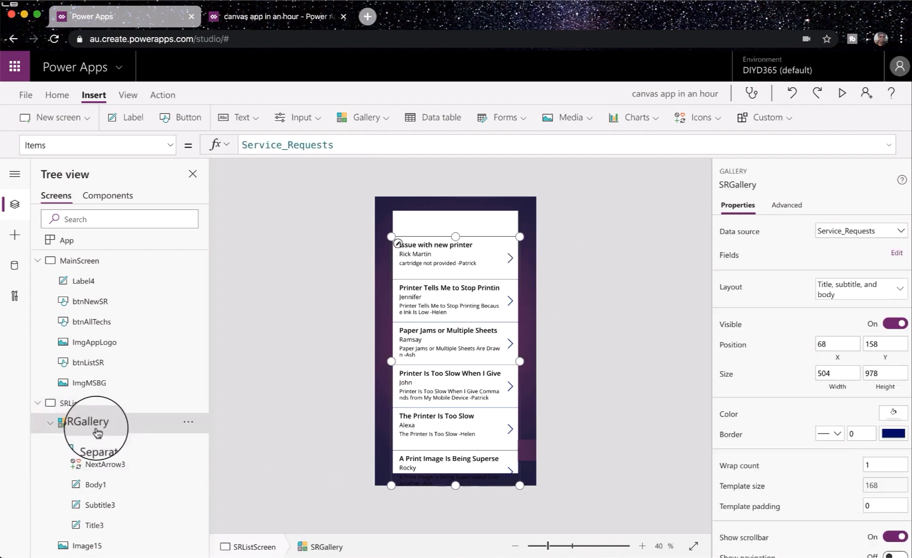
left_click(170, 146)
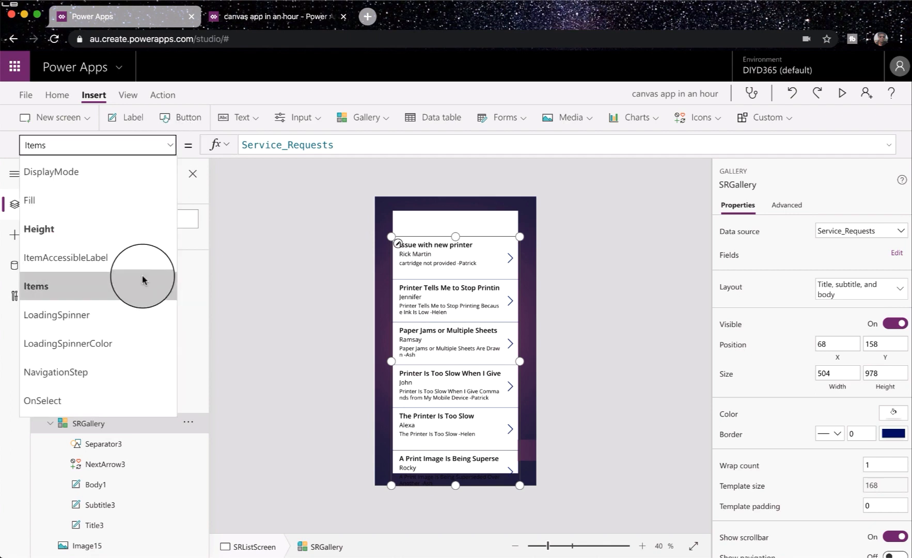
scroll(142, 279, "down", 4)
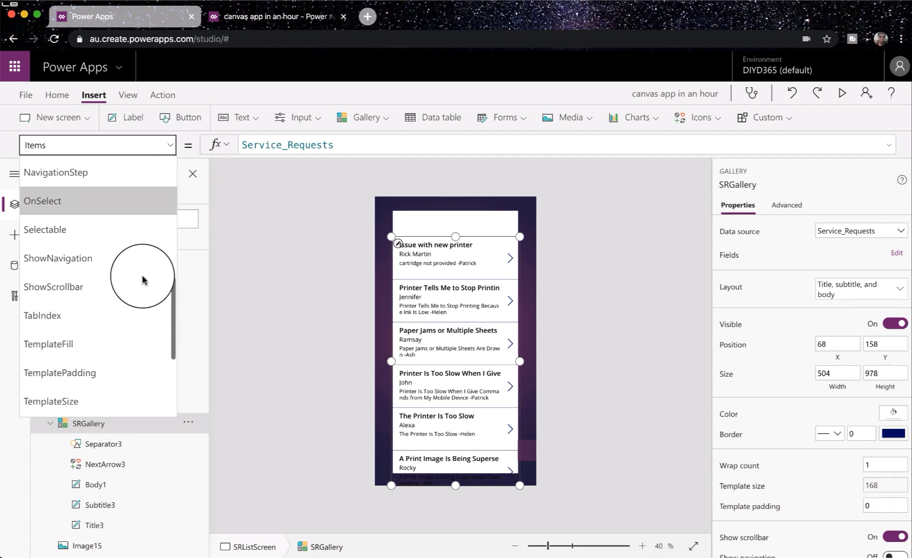
scroll(143, 280, "down", 2)
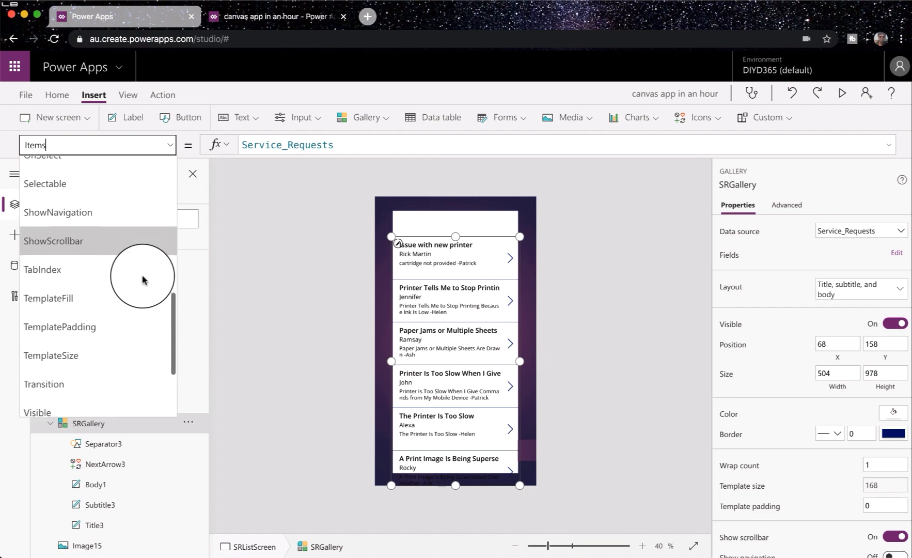
scroll(138, 271, "down", 2)
scroll(122, 222, "up", 1)
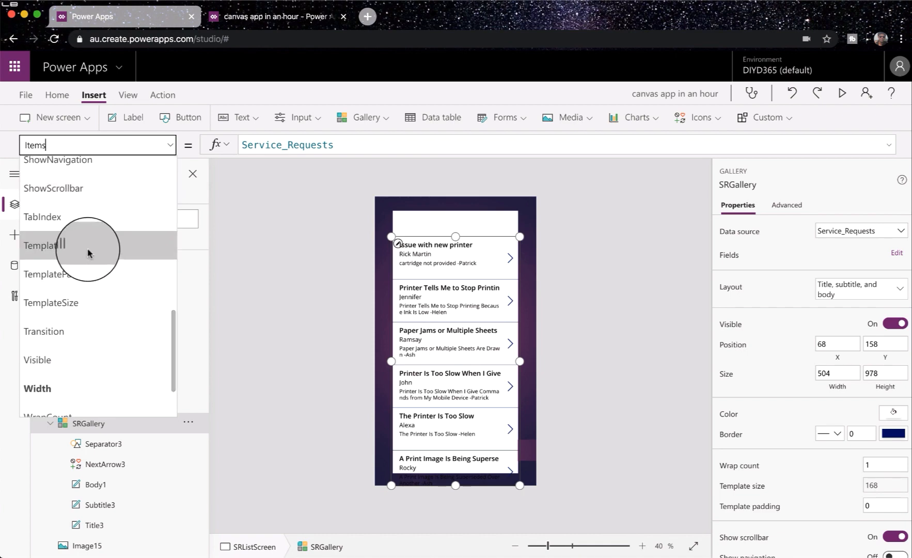
scroll(75, 309, "up", 1)
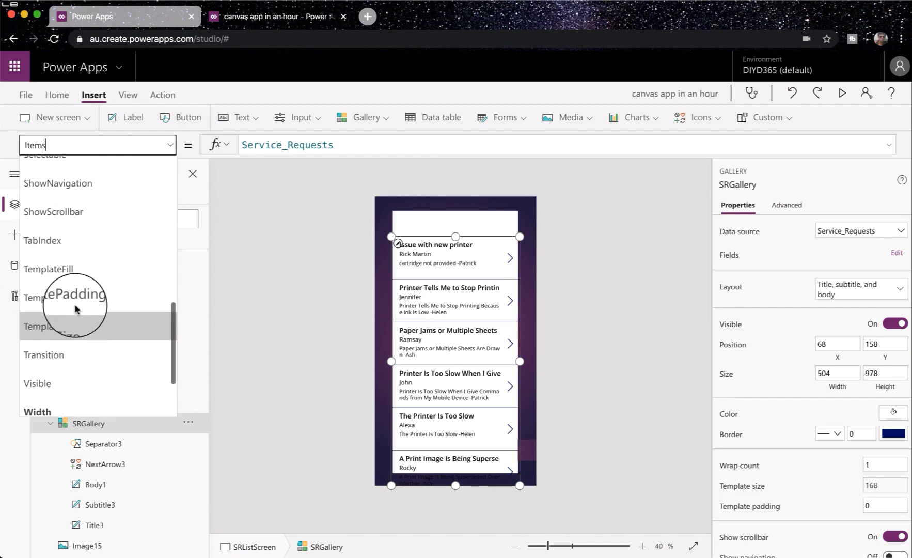
scroll(75, 309, "up", 1)
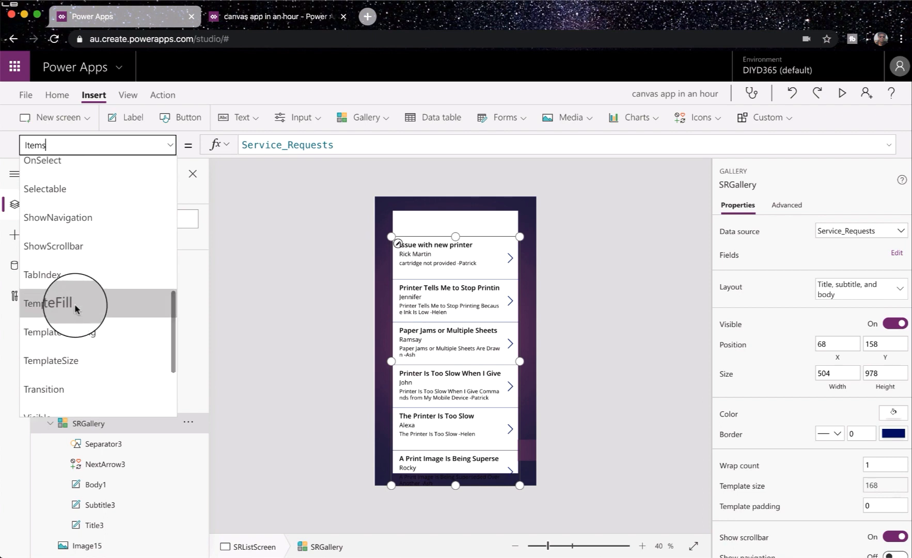
left_click(74, 305)
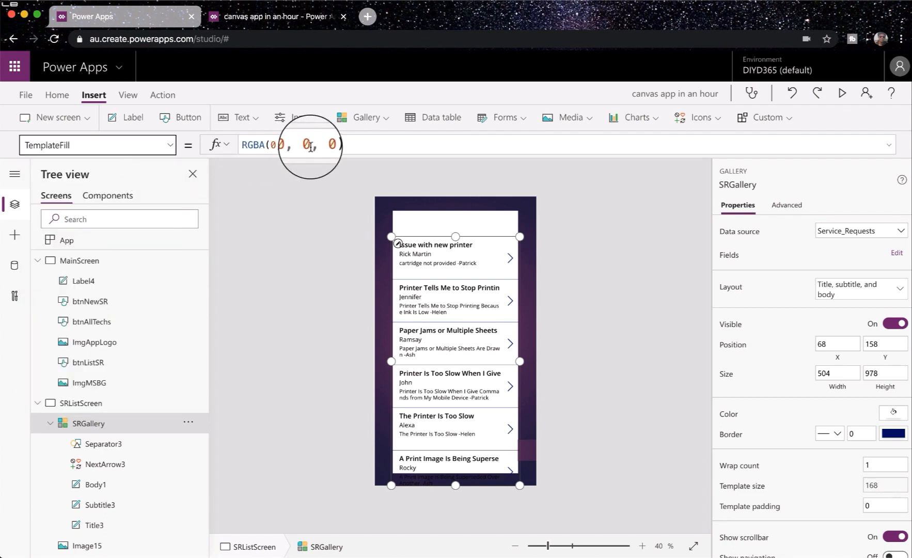
left_click(366, 146)
key("ctrl+a")
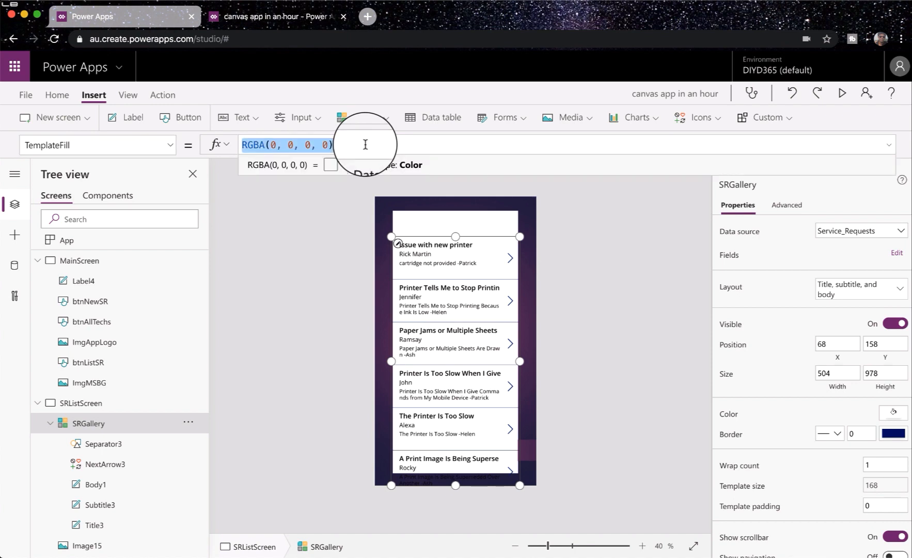
type("if")
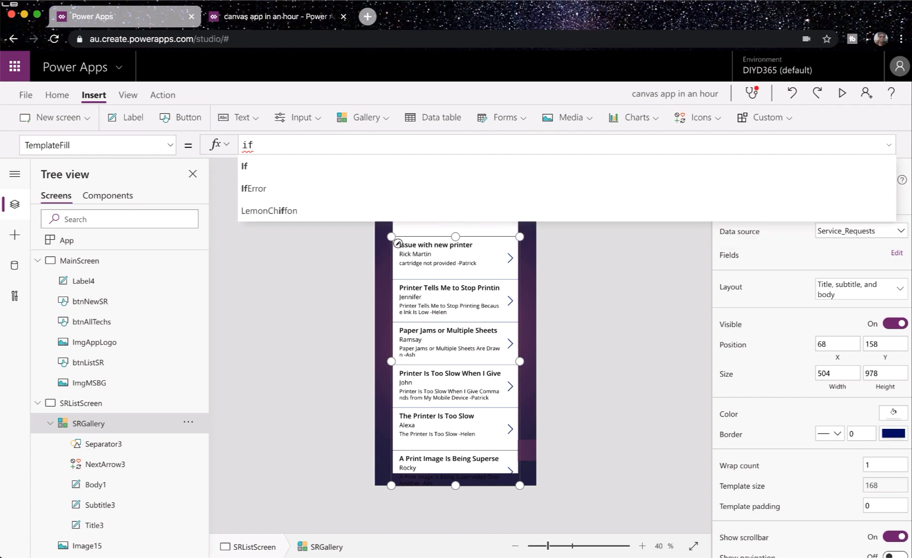
type("(")
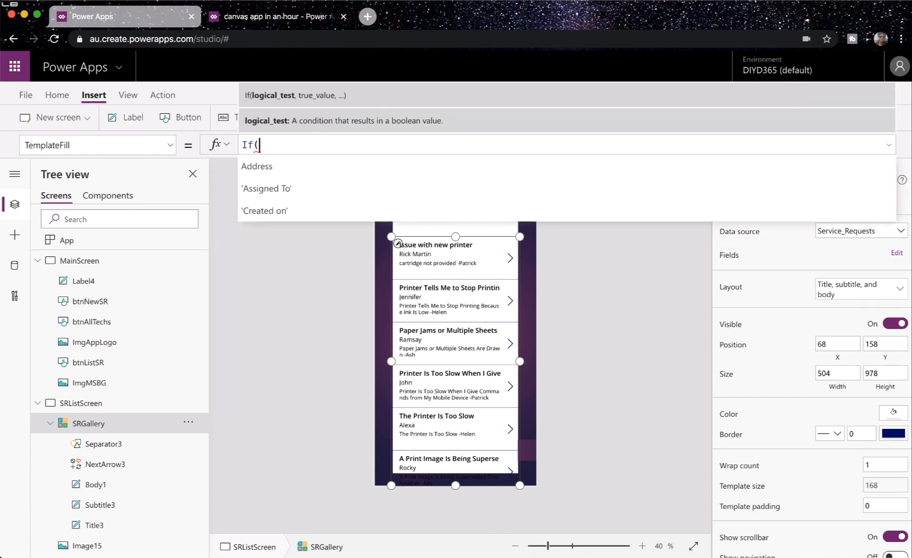
type("Th")
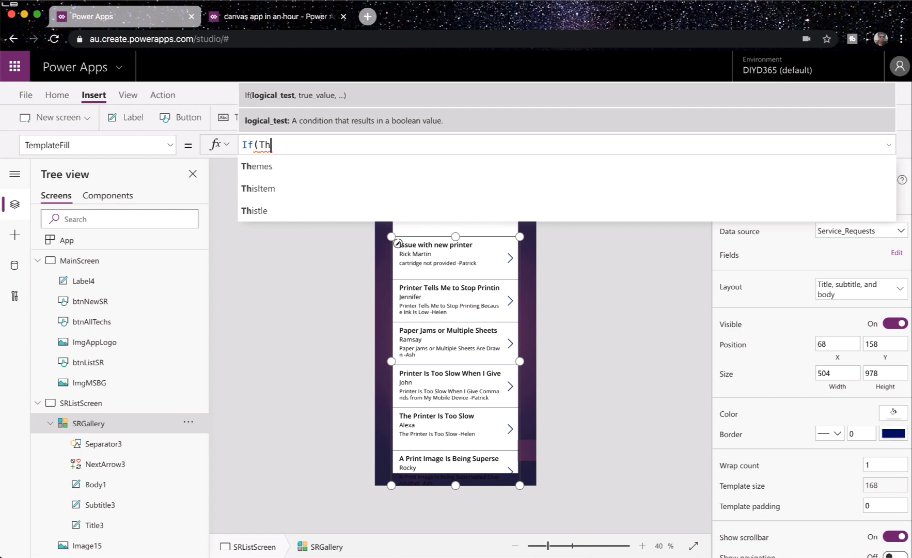
key("Down")
key("Down")
key("Tab")
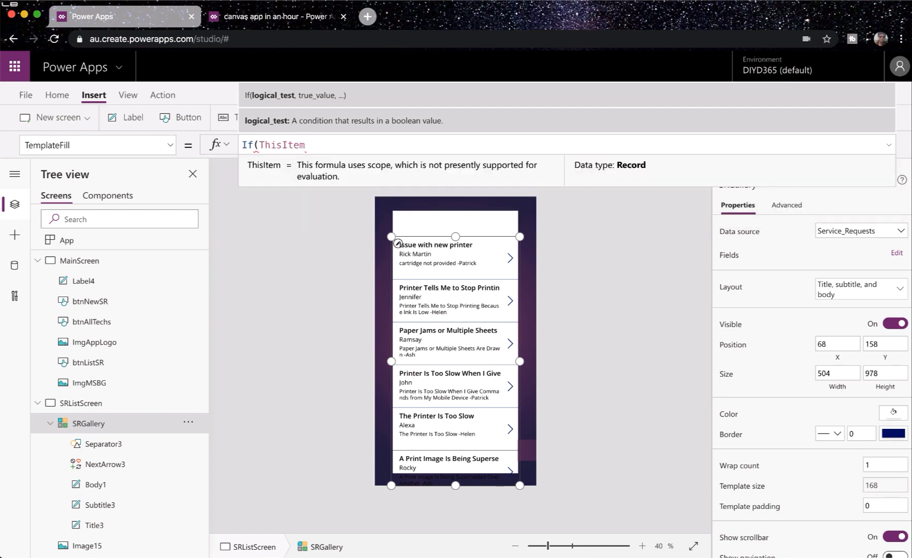
type(".is")
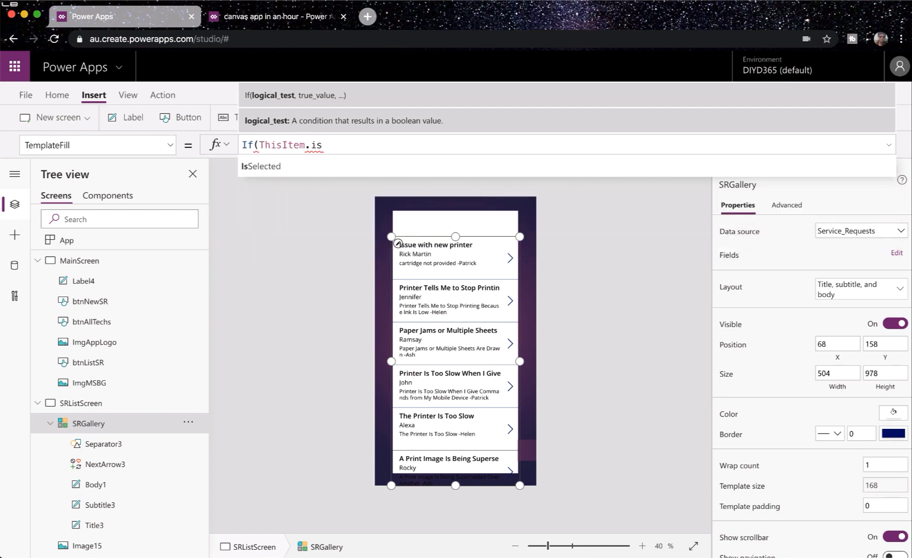
key("Tab")
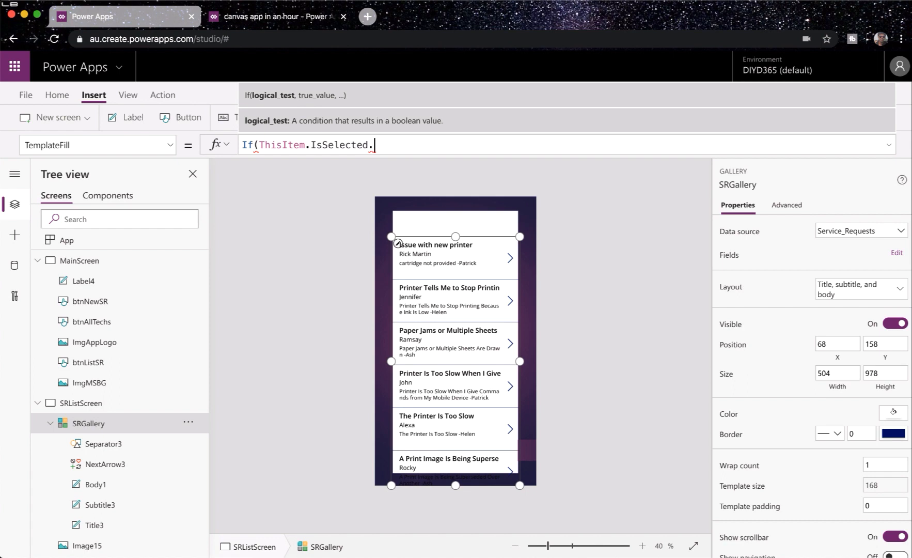
key("BackSpace")
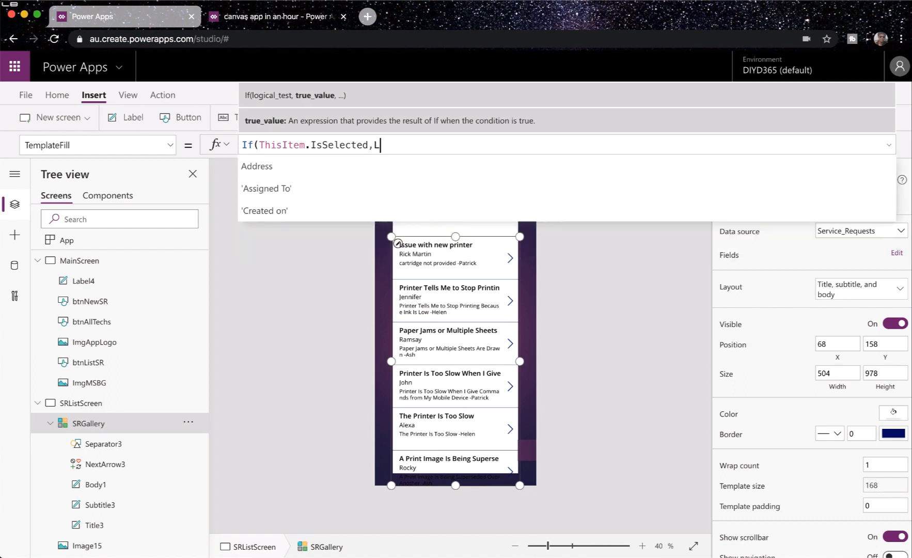
Complete SRGallery's TemplateFill formula with LightGray as the true value, giving If(ThisItem.IsSelected,LightGray)
type("igh")
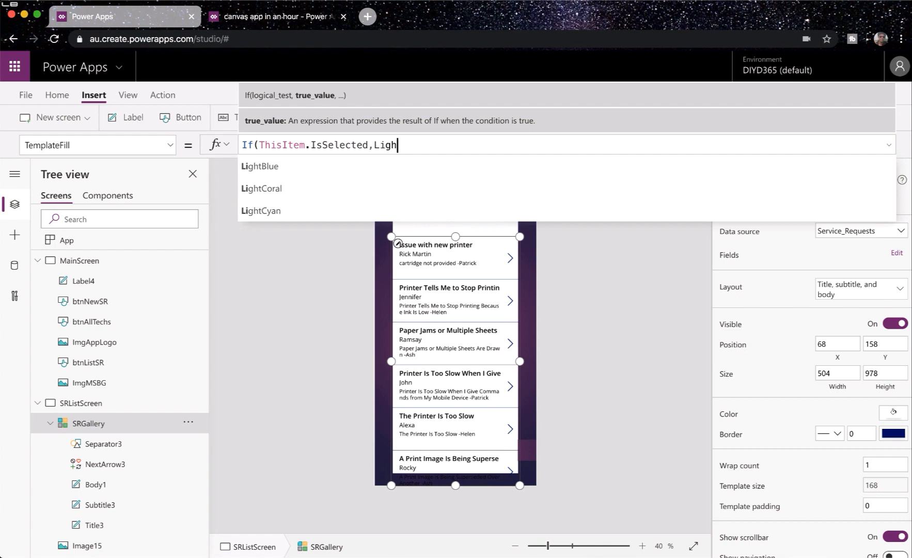
key("Down")
key("Down")
key("Down")
key("Down")
key("Down")
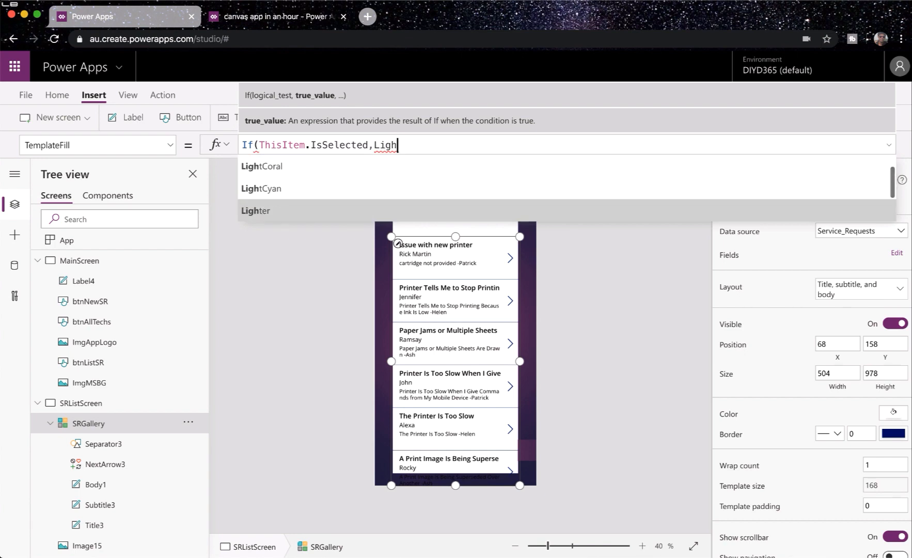
key("Down")
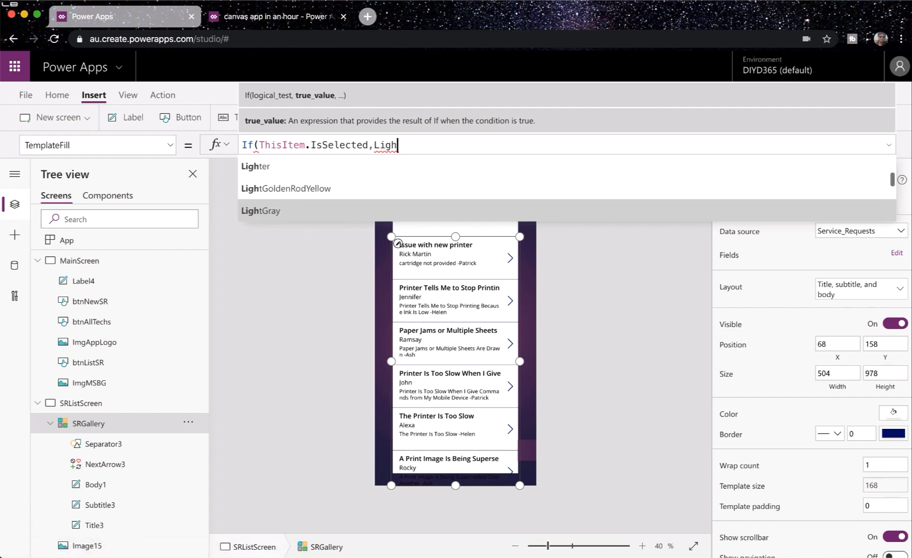
key("Tab")
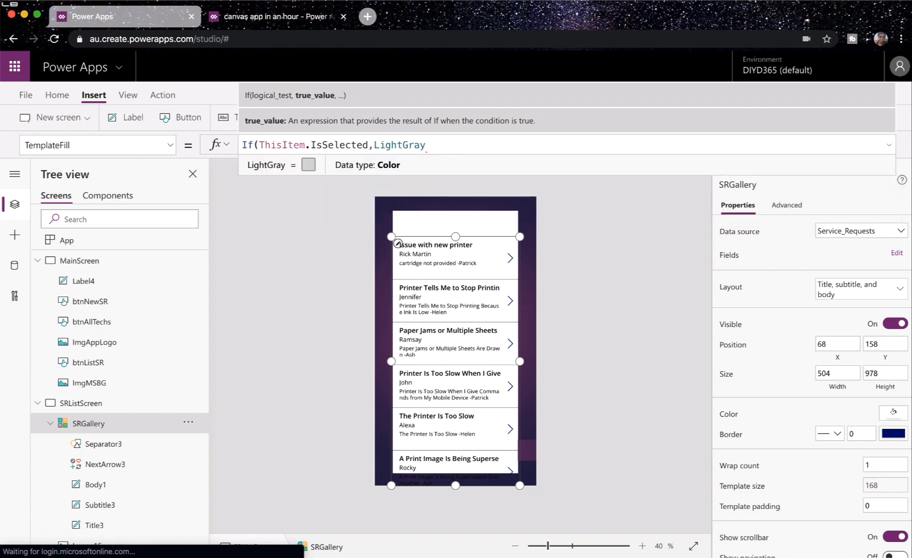
type(")")
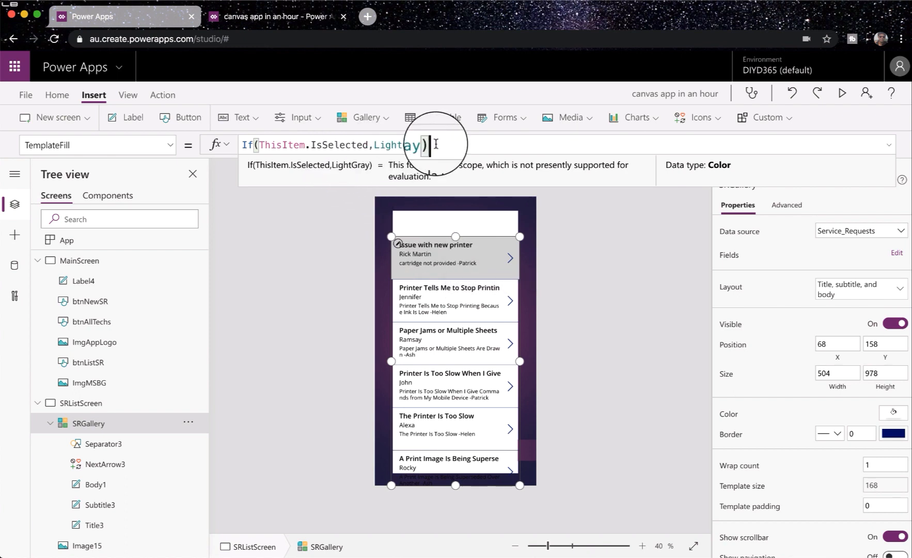
Try LightBlue as the selected item's colour in SRGallery's TemplateFill formula
left_click_drag(423, 145, 404, 146)
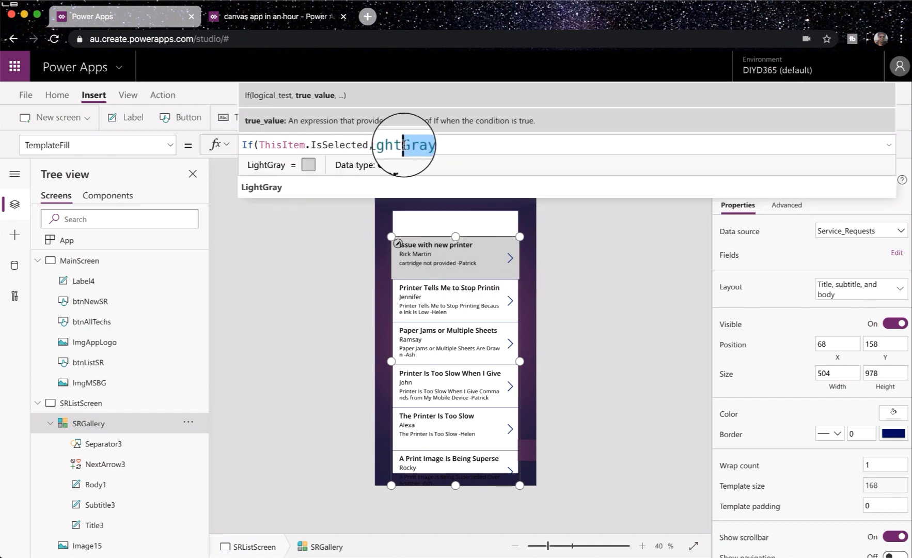
type("blu")
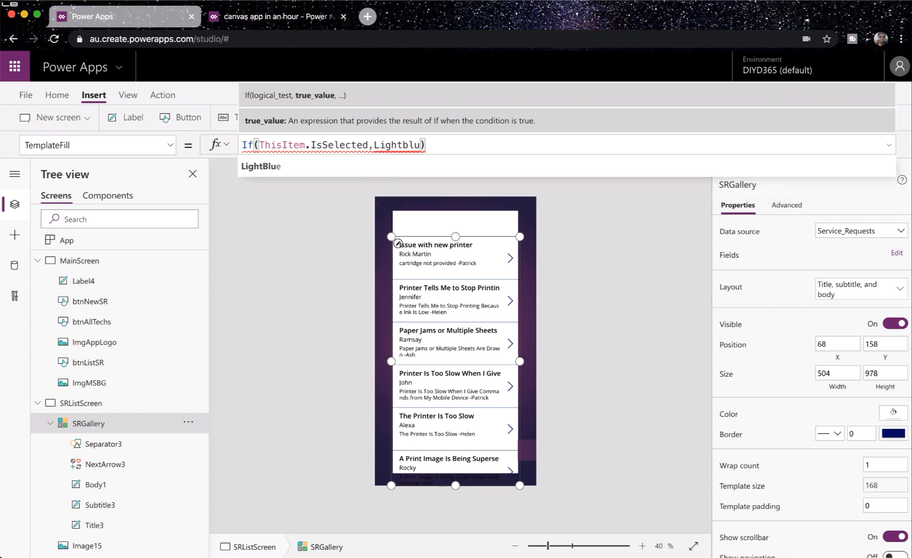
key("Tab")
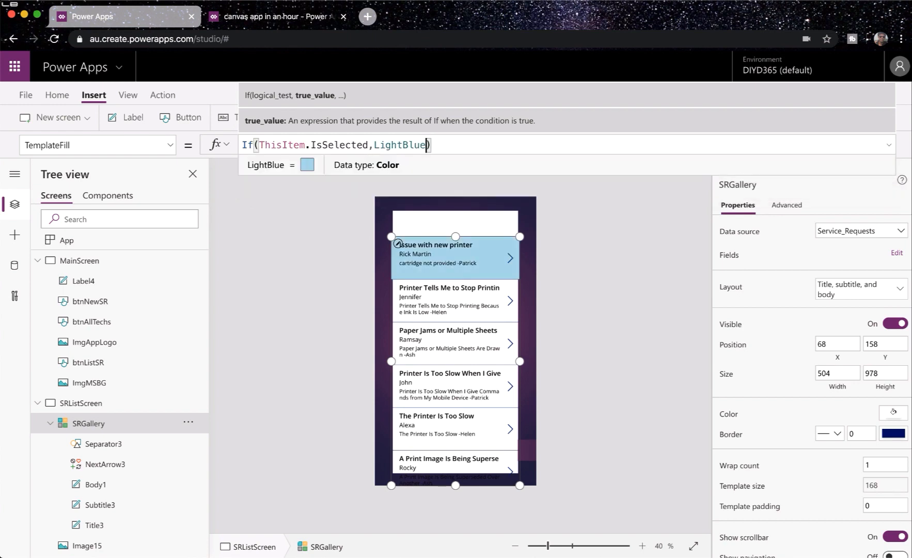
Try LightGreen as the selected item's colour in SRGallery's TemplateFill formula
key("BackSpace")
key("BackSpace")
key("BackSpace")
key("BackSpace")
type("Gr")
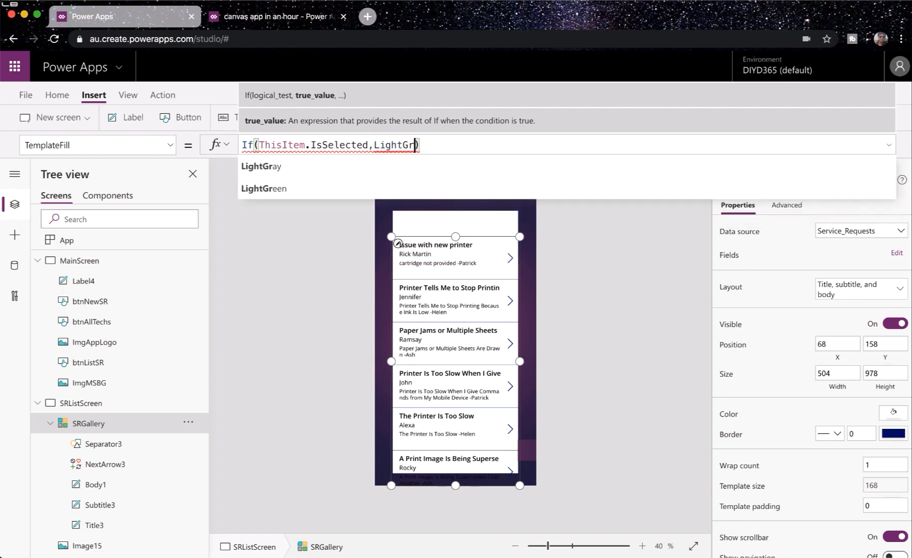
key("Down")
key("Tab")
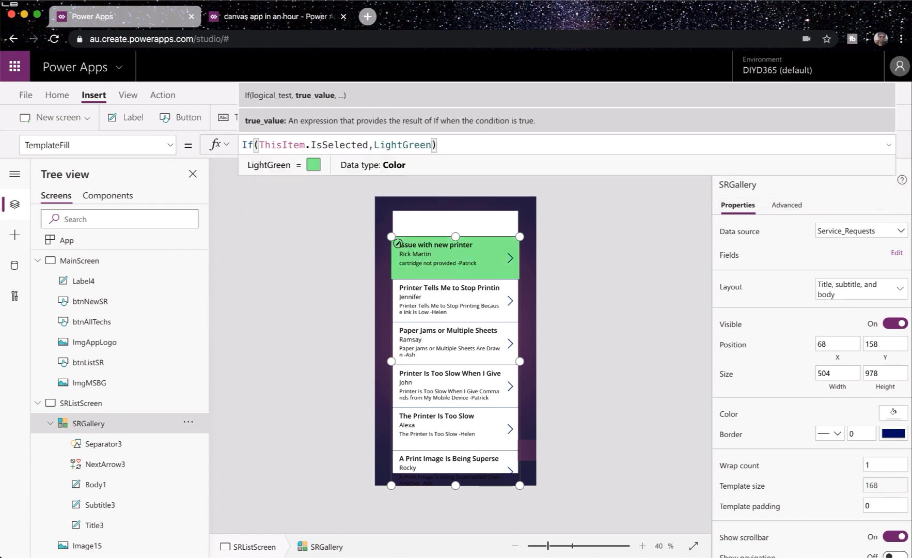
Try LightCoral as the selected item's colour in SRGallery's TemplateFill formula
key("BackSpace")
key("BackSpace")
key("BackSpace")
key("BackSpace")
key("BackSpace")
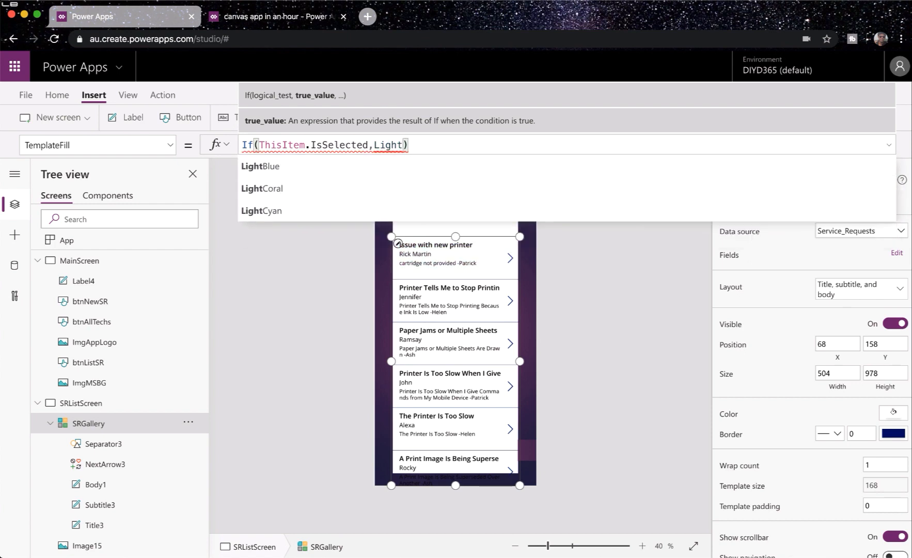
key("Down")
key("Tab")
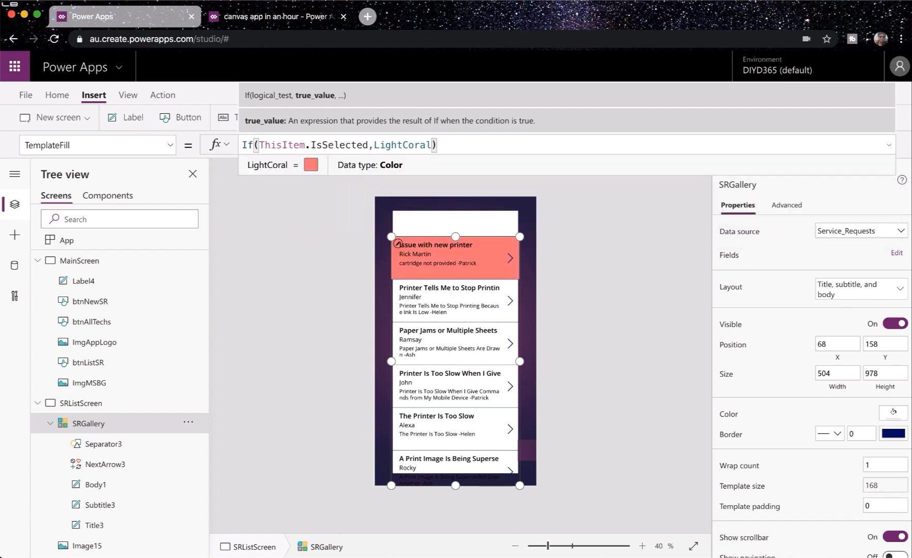
Set the selected item's colour in SRGallery's TemplateFill formula back to LightGray
key("BackSpace")
key("BackSpace")
key("BackSpace")
key("BackSpace")
key("BackSpace")
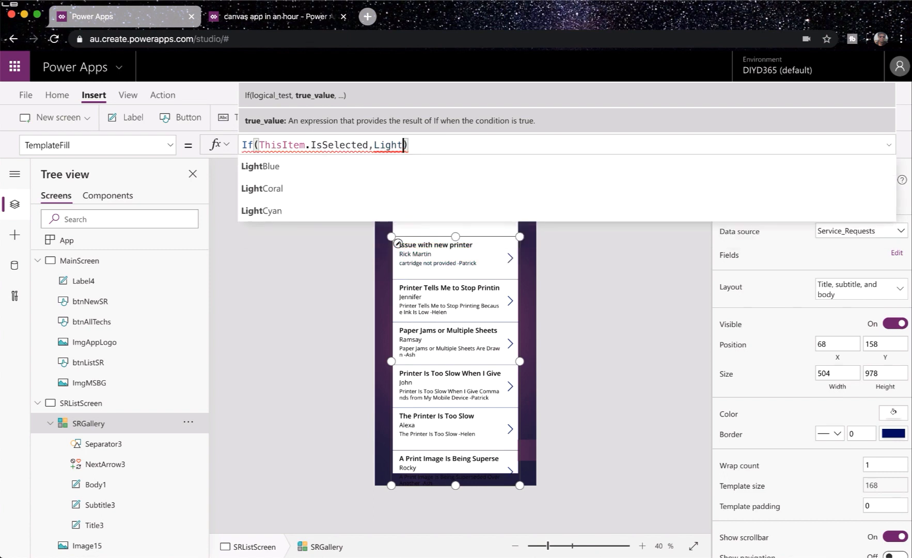
type("Gray")
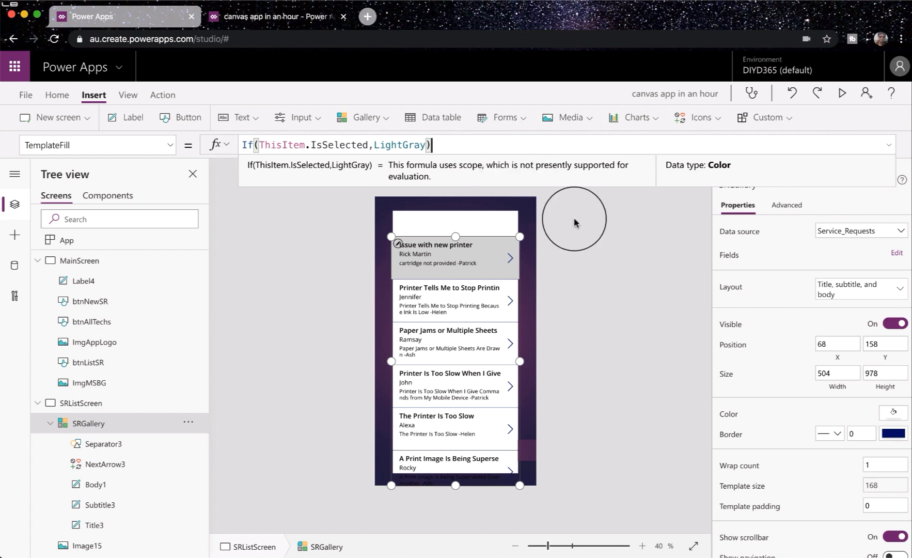
left_click(90, 429)
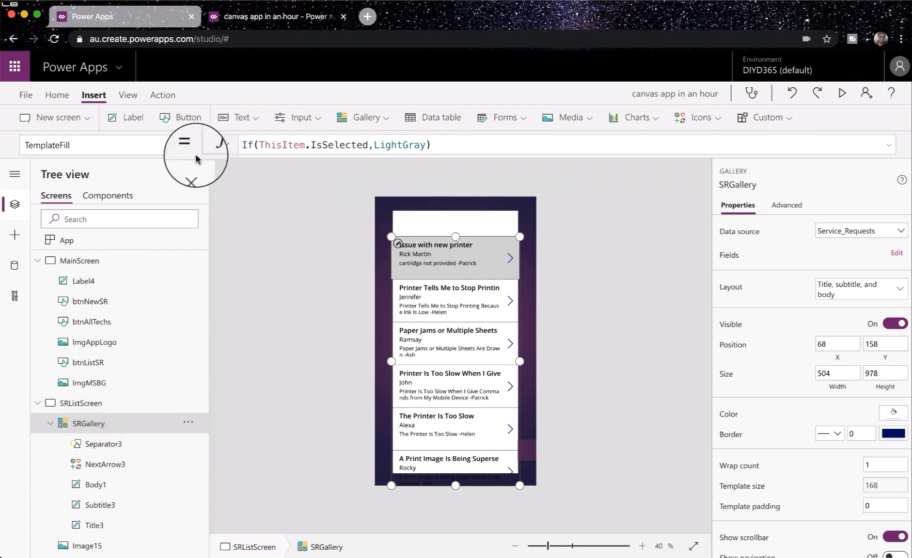
left_click(170, 146)
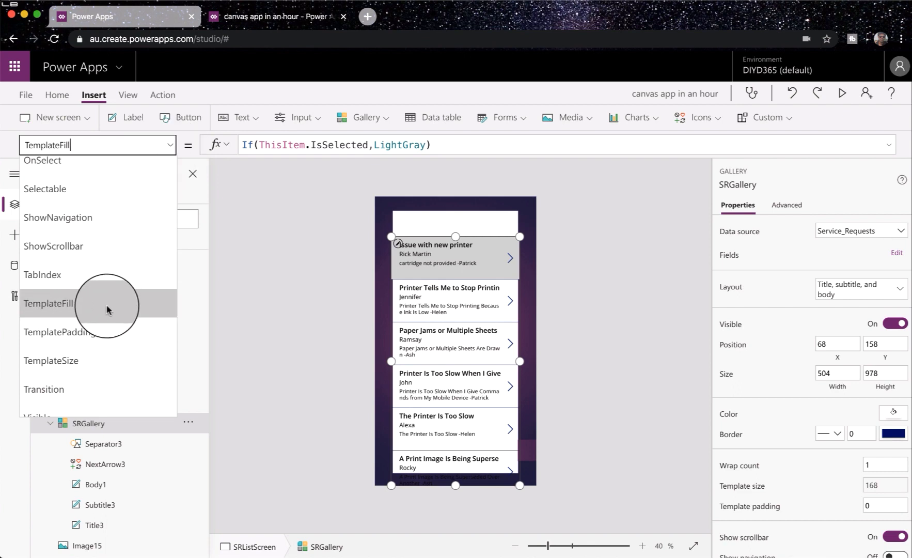
left_click(519, 148)
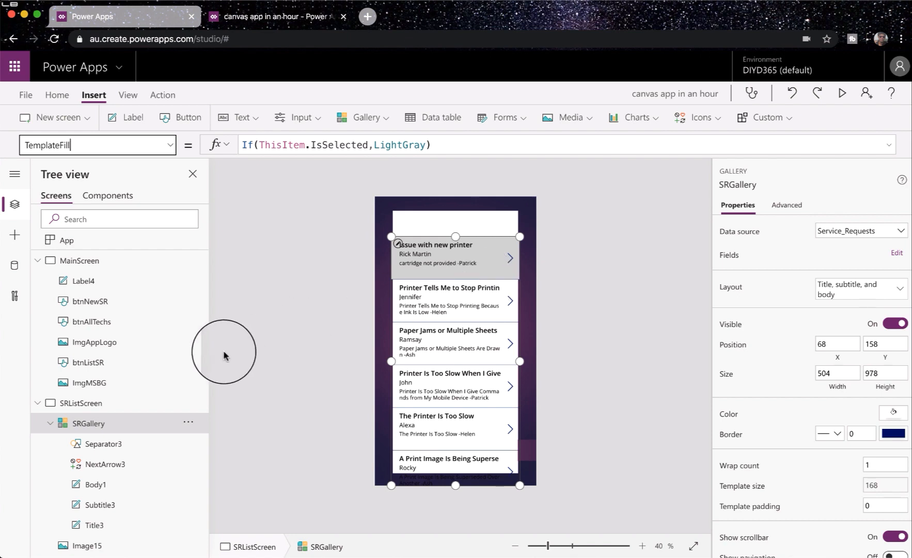
Collapse SRListScreen in the screen tree and add a new screen based on the Form template
left_click(37, 402)
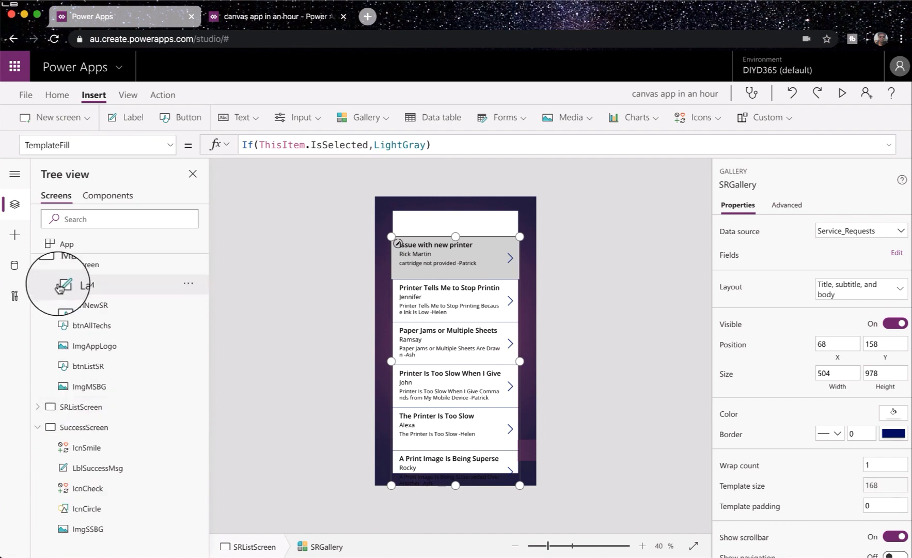
left_click(65, 120)
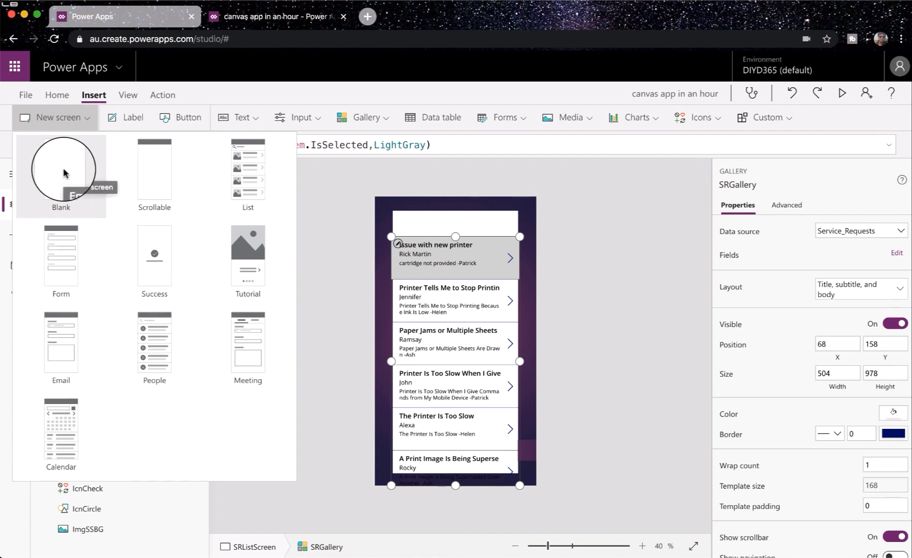
left_click(66, 279)
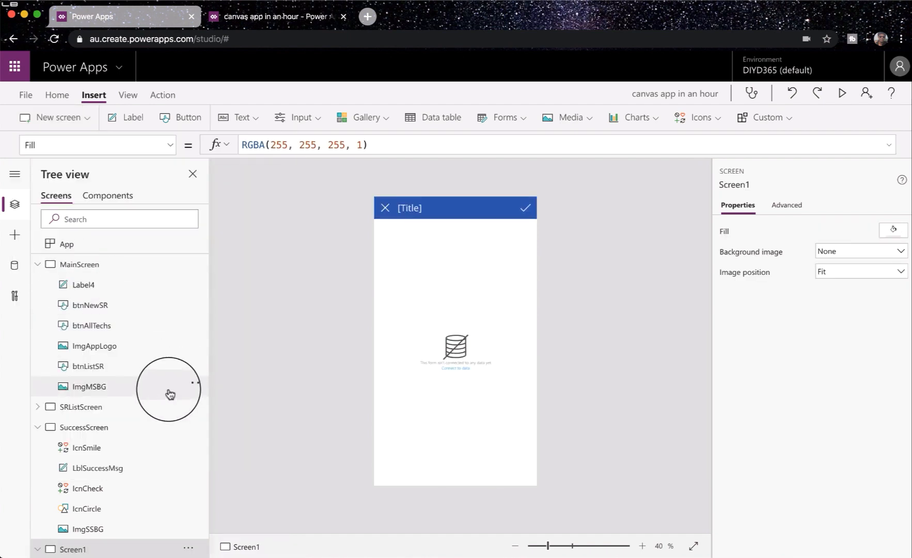
Move SuccessScreen down one place so that it follows the new form screen
scroll(170, 394, "down", 4)
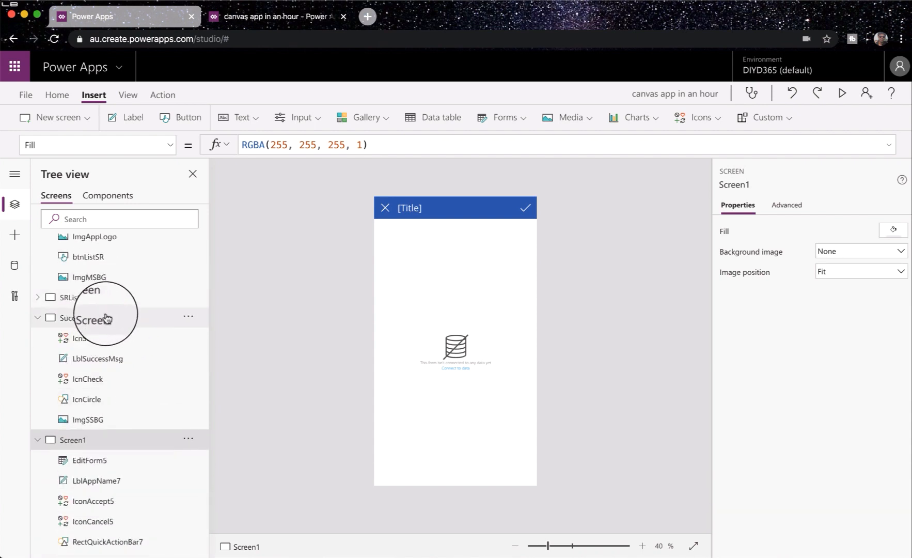
left_click(188, 316)
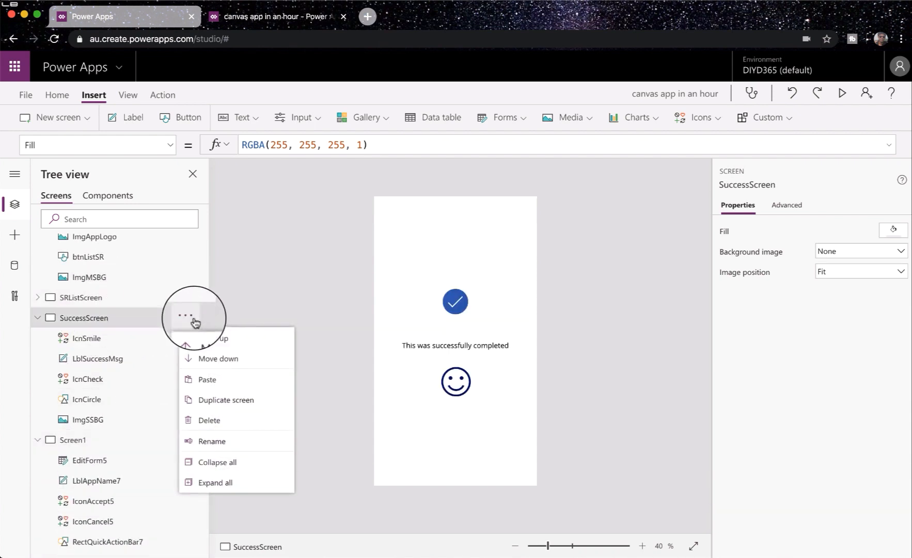
left_click(213, 360)
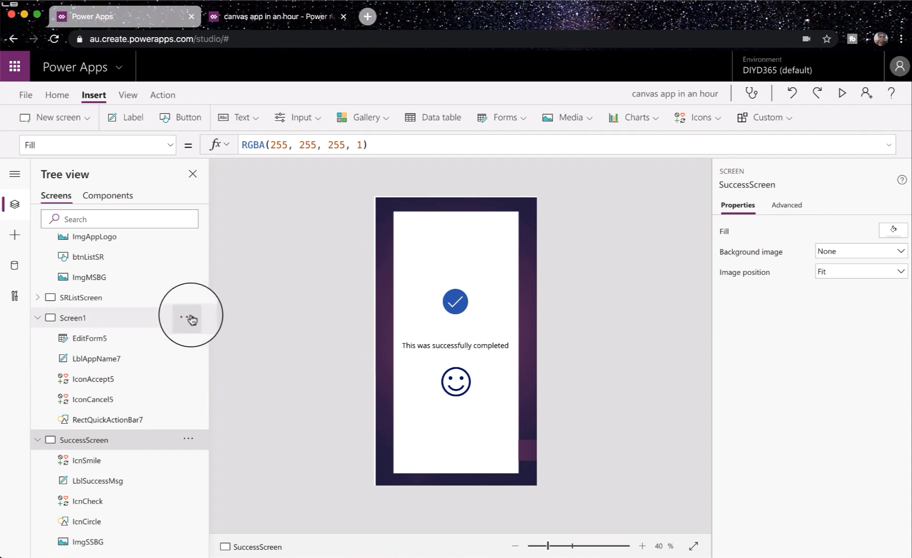
Rename the new form screen as ViewSRScreen
left_click(191, 320)
left_click(205, 438)
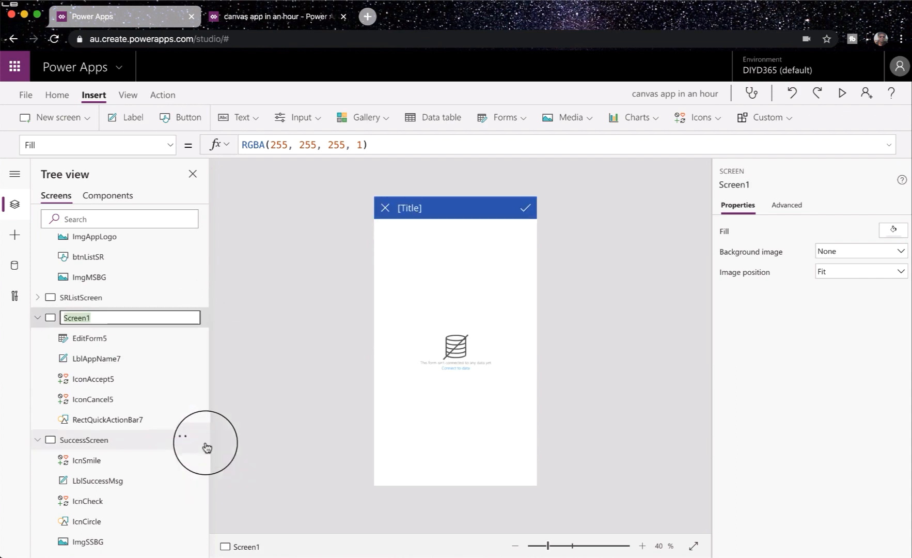
type("ViewSR")
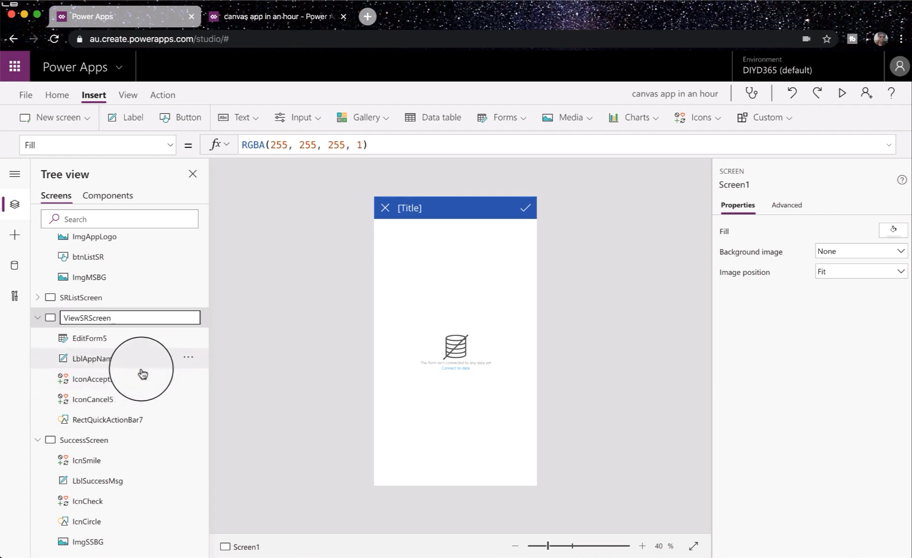
key("Return")
Rename the edit form on ViewSRScreen as ViewSR
left_click(150, 341)
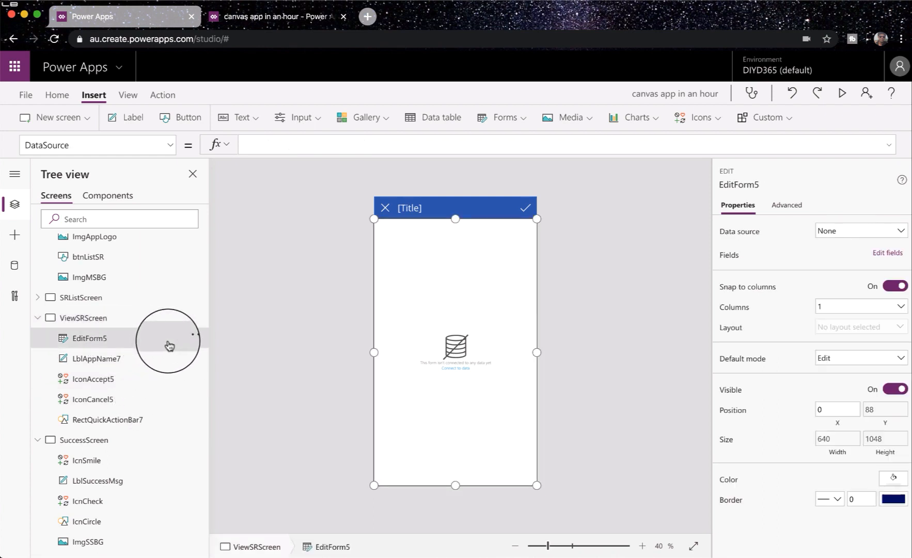
left_click(189, 337)
left_click(212, 445)
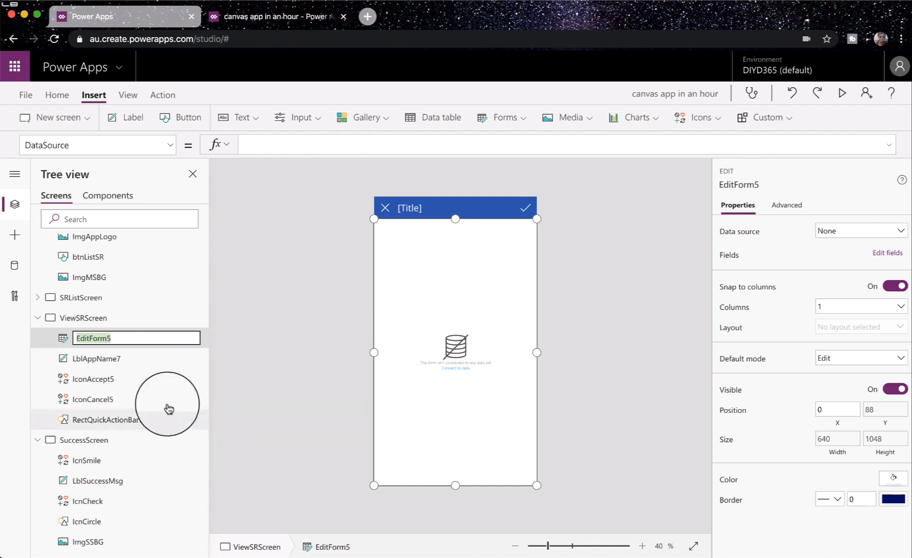
type("ViewSR")
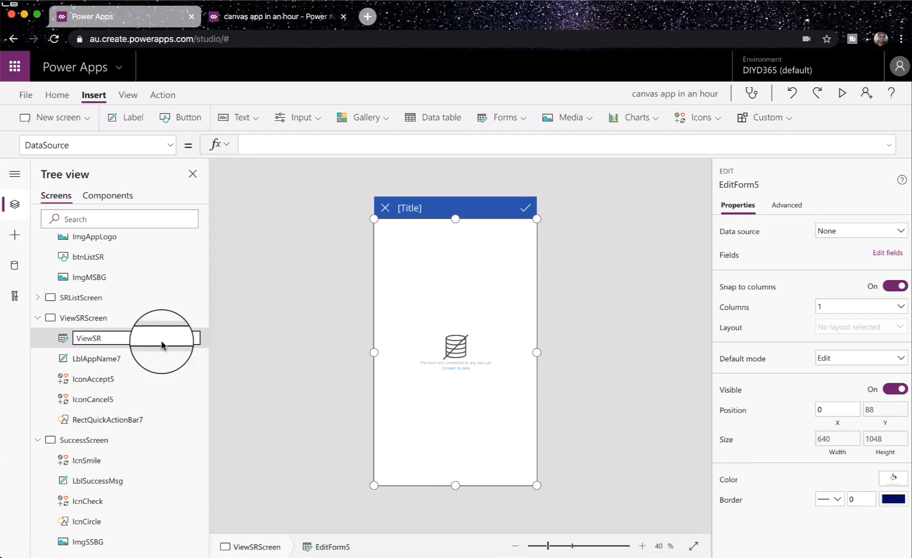
left_click(276, 338)
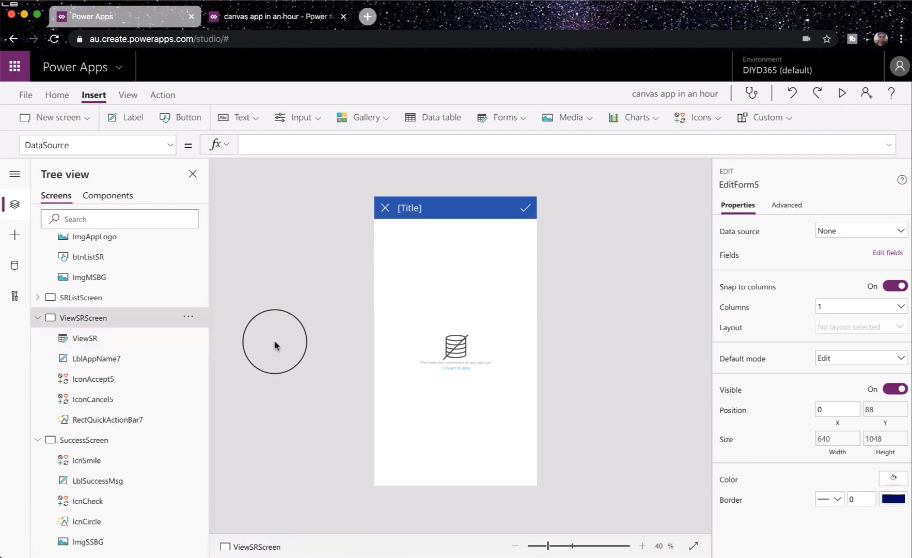
Set the ViewSR form's default mode to View and its data source to Service_Requests
left_click(476, 309)
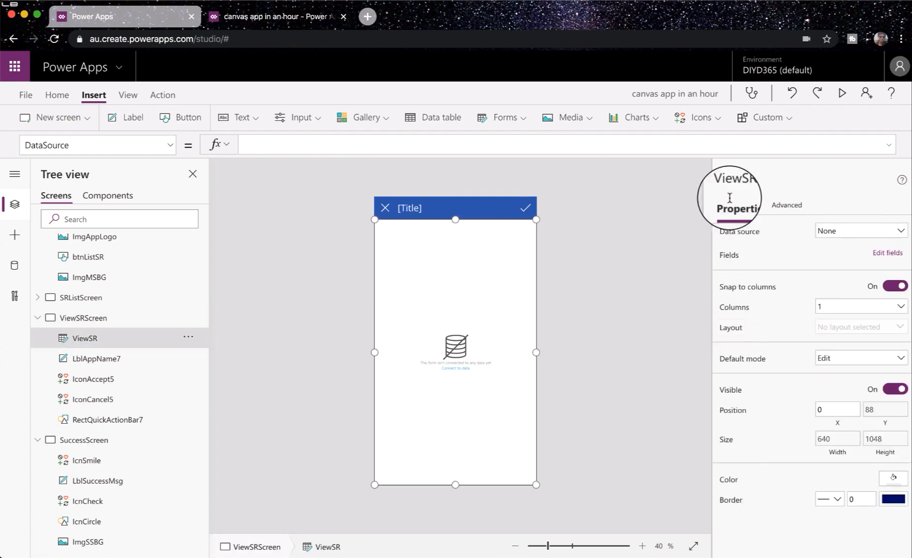
left_click(842, 366)
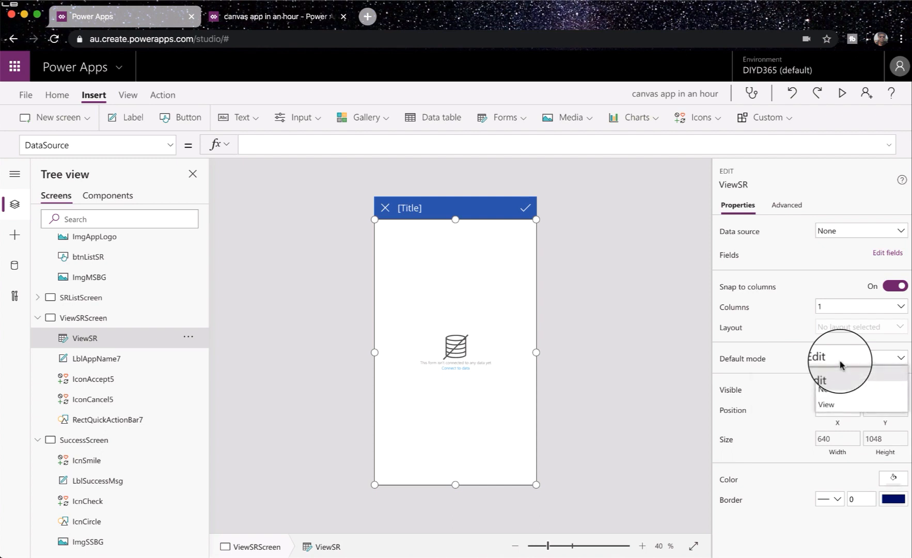
left_click(832, 411)
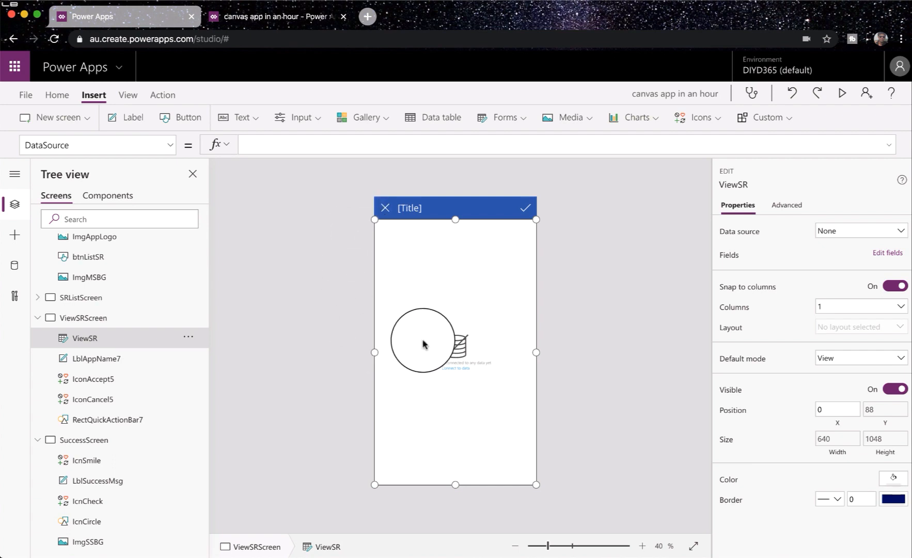
left_click(837, 233)
left_click(798, 320)
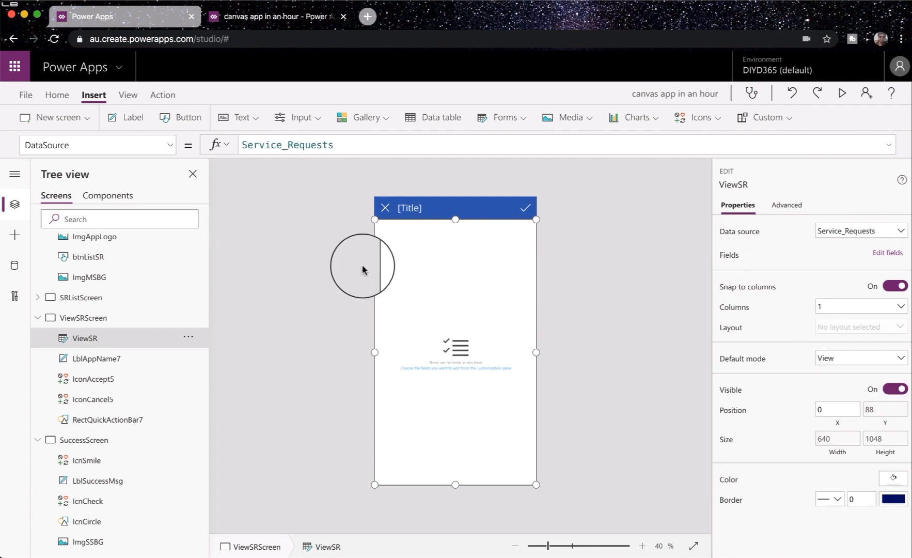
Set the ViewSR form's Item property to SRGallery.Selected, checking the gallery's name on SRListScreen
left_click(170, 146)
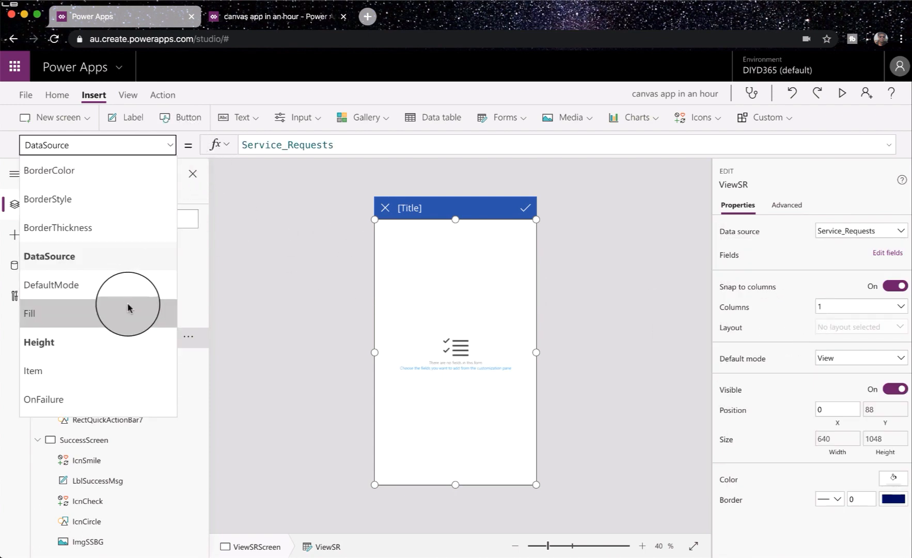
left_click(67, 368)
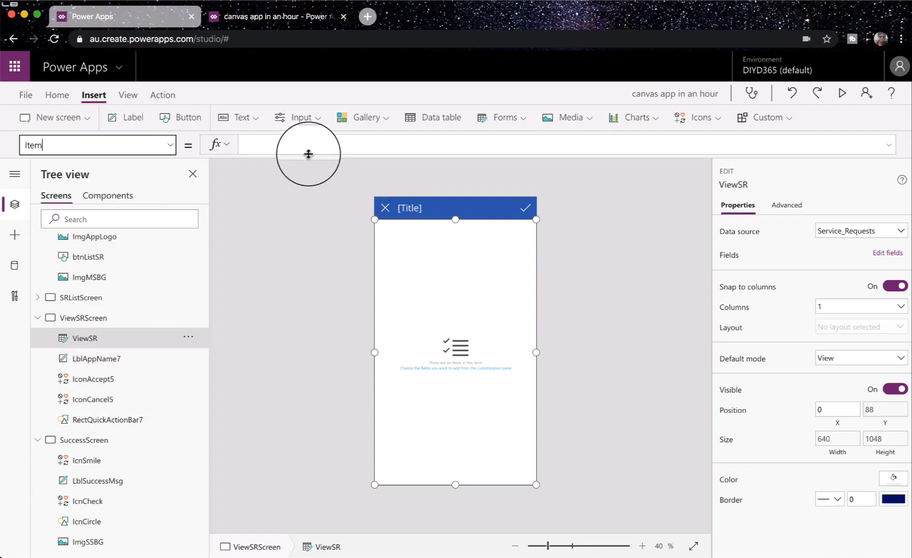
left_click(91, 298)
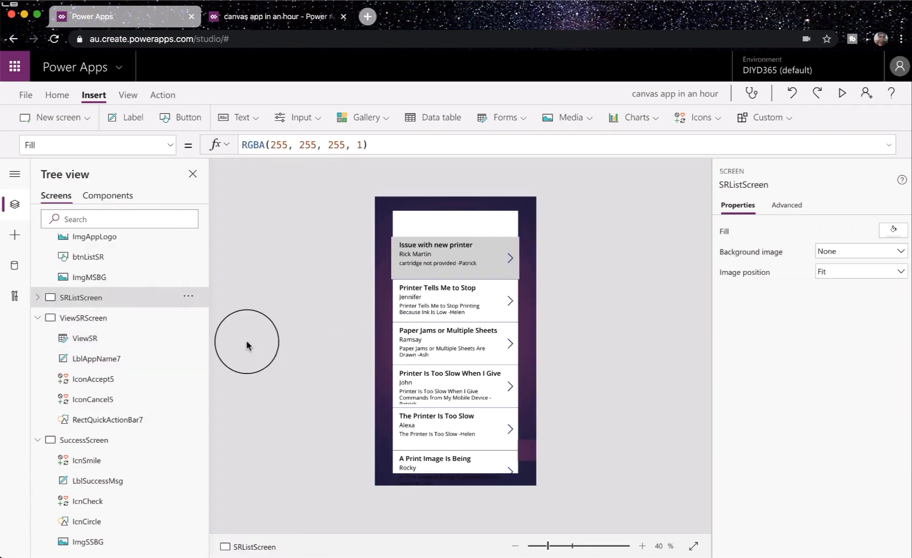
left_click(37, 297)
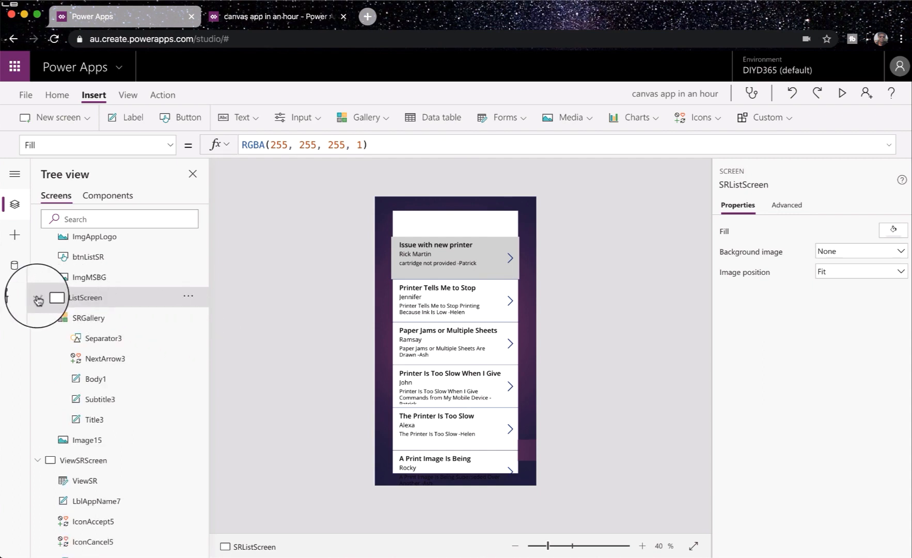
left_click(93, 327)
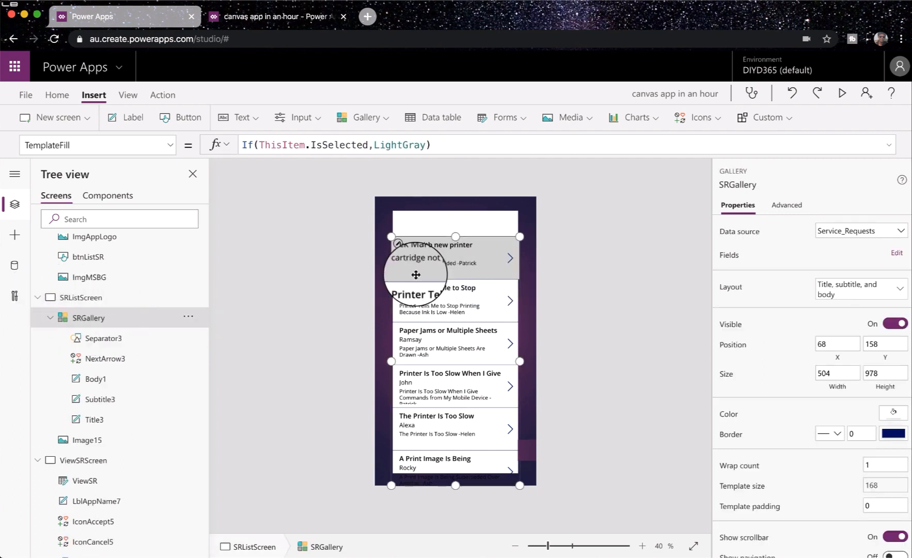
left_click(86, 469)
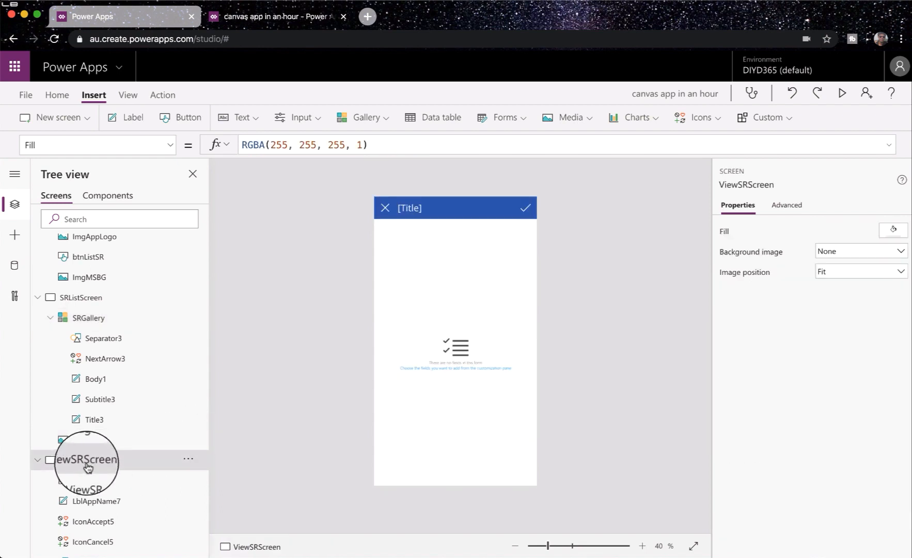
left_click(458, 309)
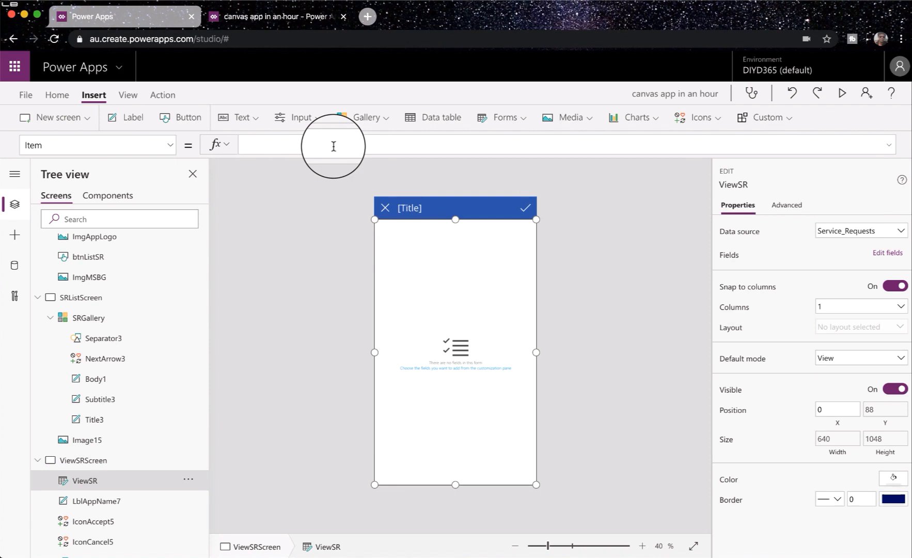
left_click(333, 146)
type("srg")
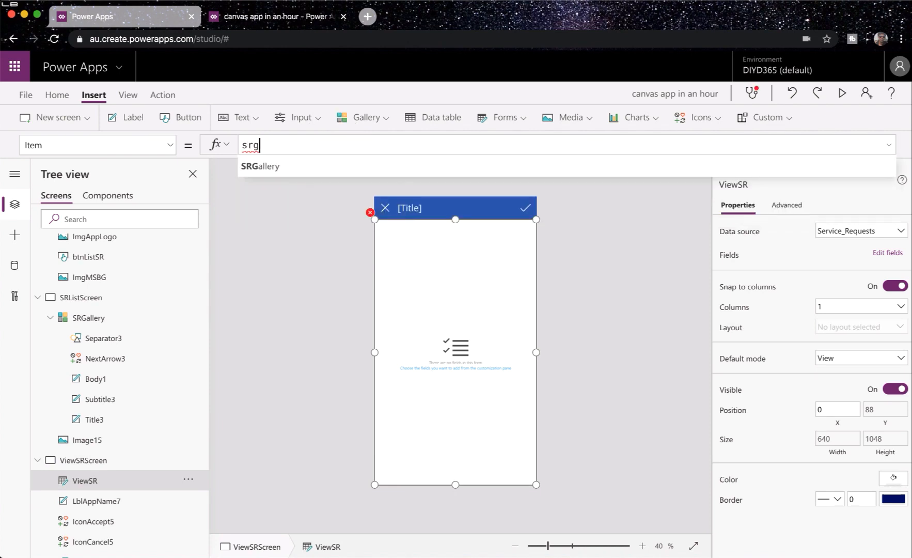
key("Tab")
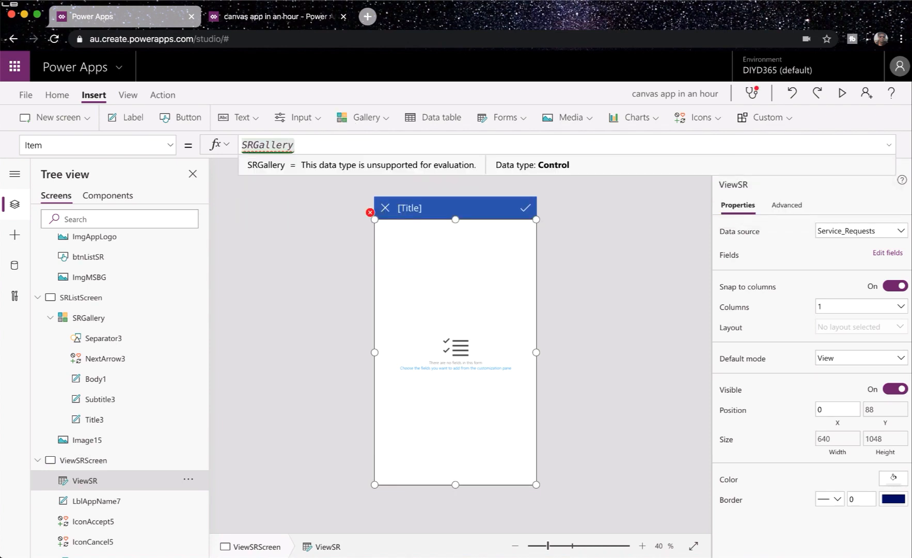
type(".s")
left_click(308, 187)
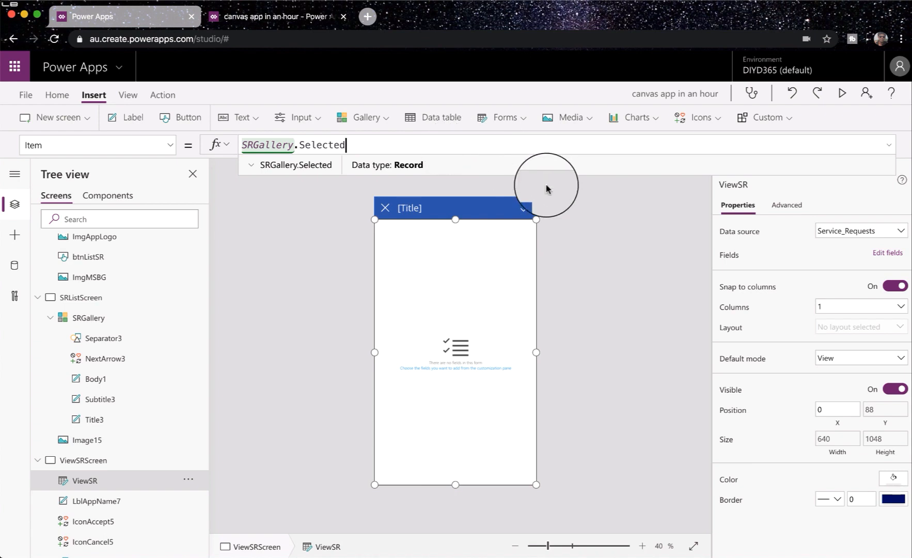
Add the Address, Assigned To, Created on, Customer, Description, Images, Resolved on and Topic fields to the ViewSR form
left_click(887, 253)
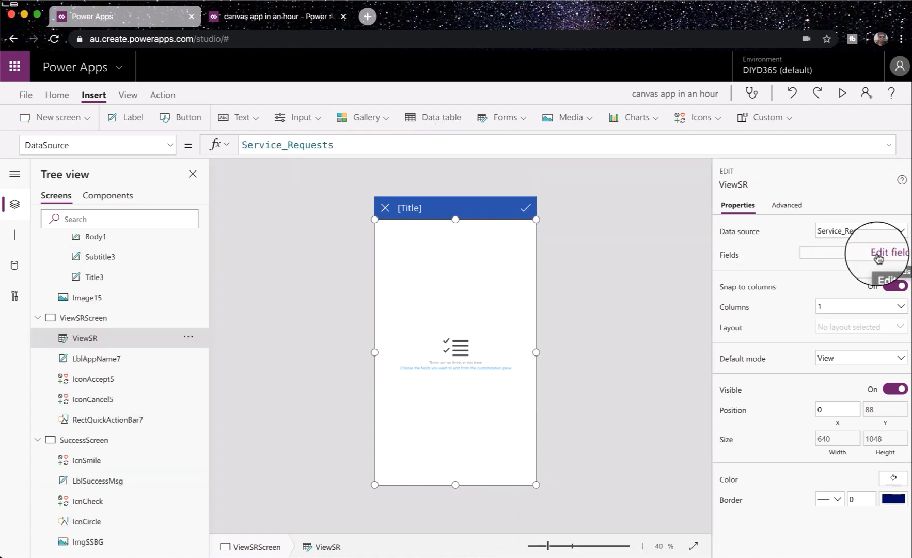
left_click(878, 254)
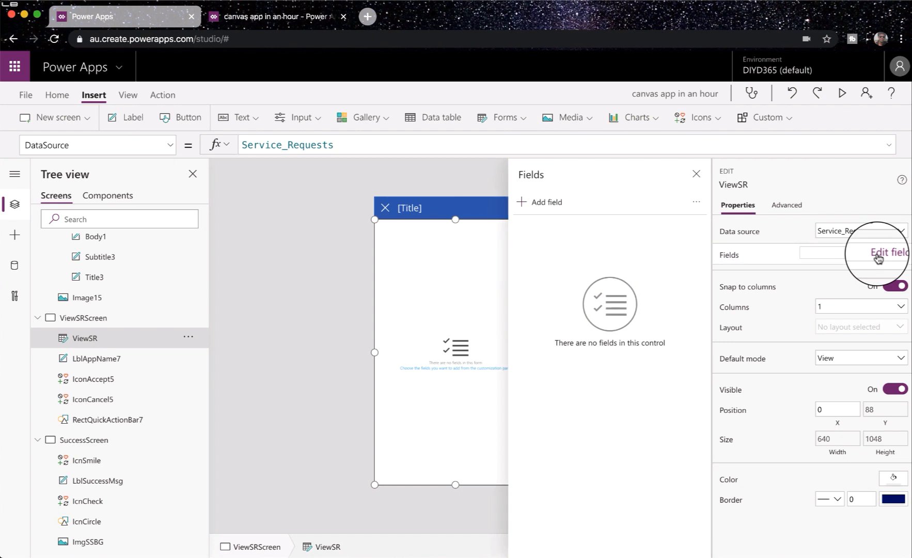
left_click(545, 202)
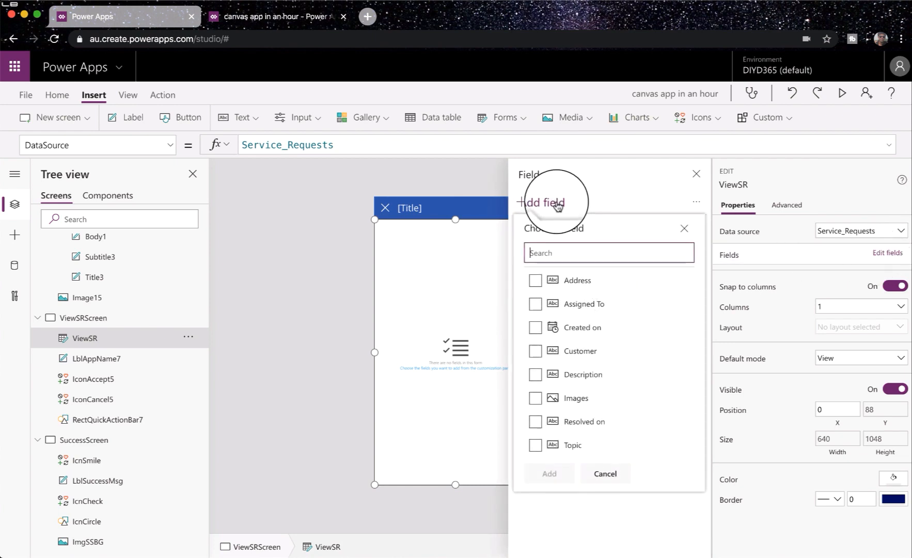
left_click(536, 280)
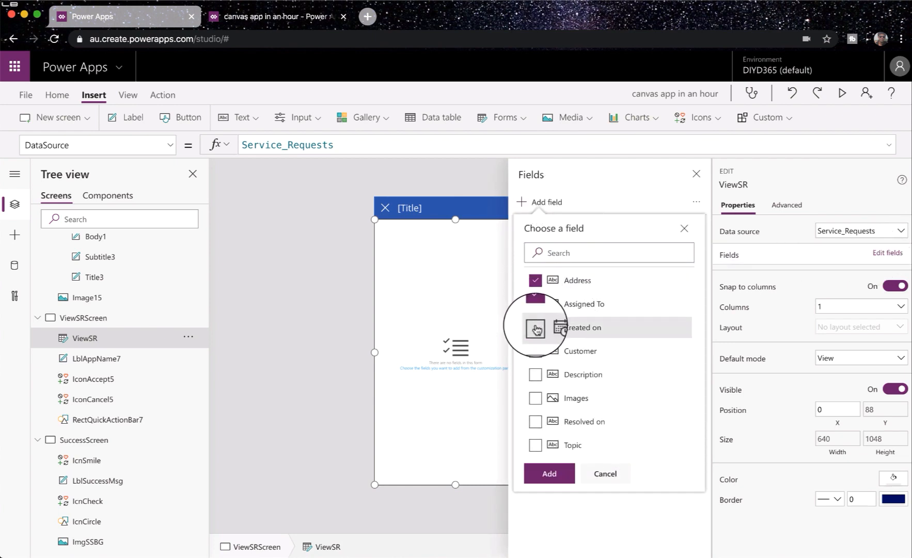
left_click(536, 327)
left_click(536, 351)
left_click(536, 374)
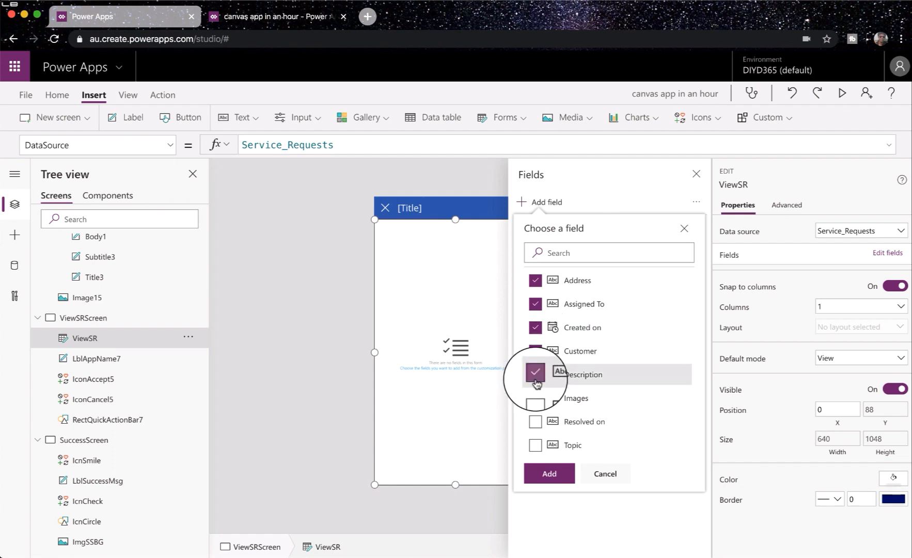
left_click(536, 398)
left_click(536, 421)
left_click(536, 445)
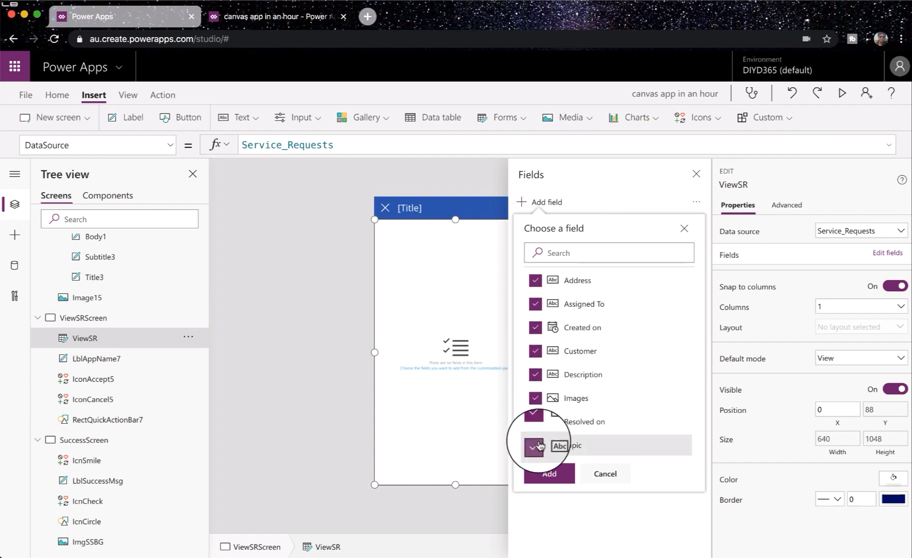
left_click(543, 475)
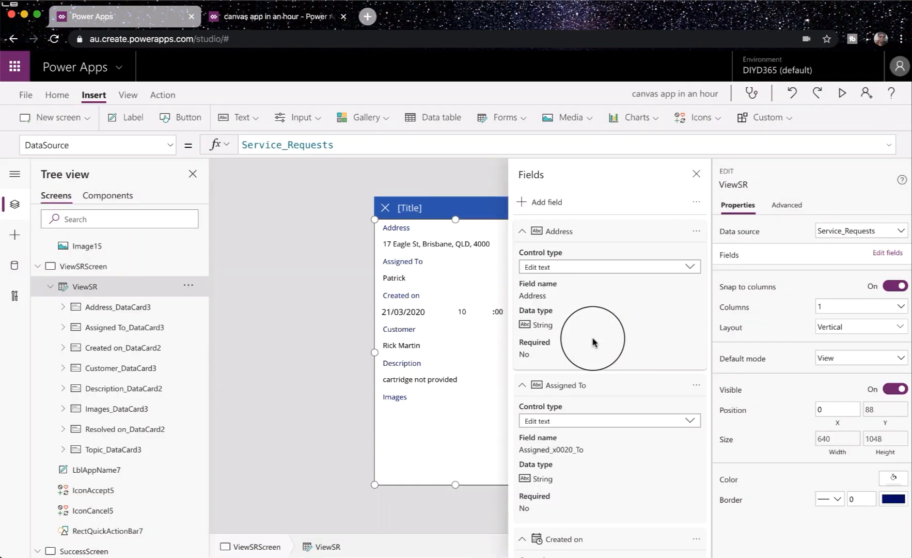
Collapse all field entries and reorder them so that Topic, Customer, Address and Description come first, in that order
left_click(696, 205)
left_click(712, 243)
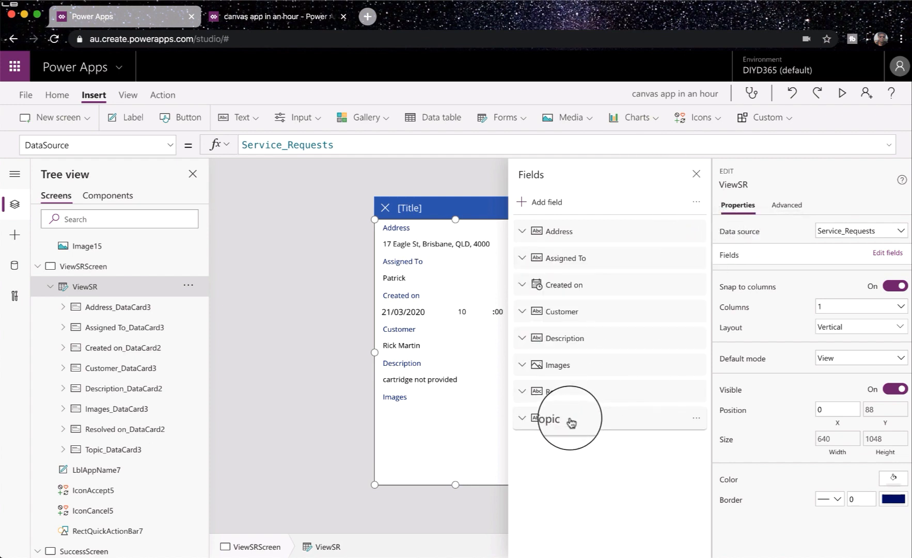
left_click_drag(571, 423, 563, 232)
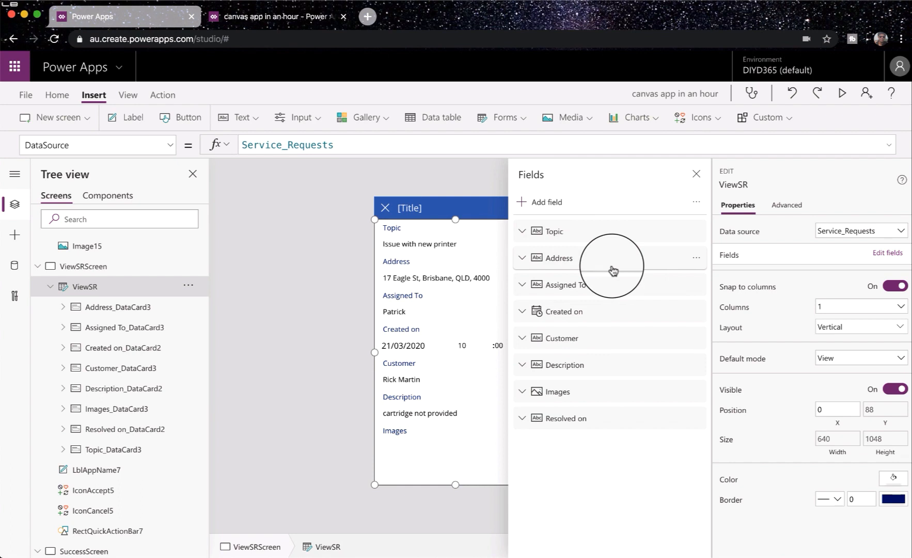
left_click_drag(593, 339, 598, 253)
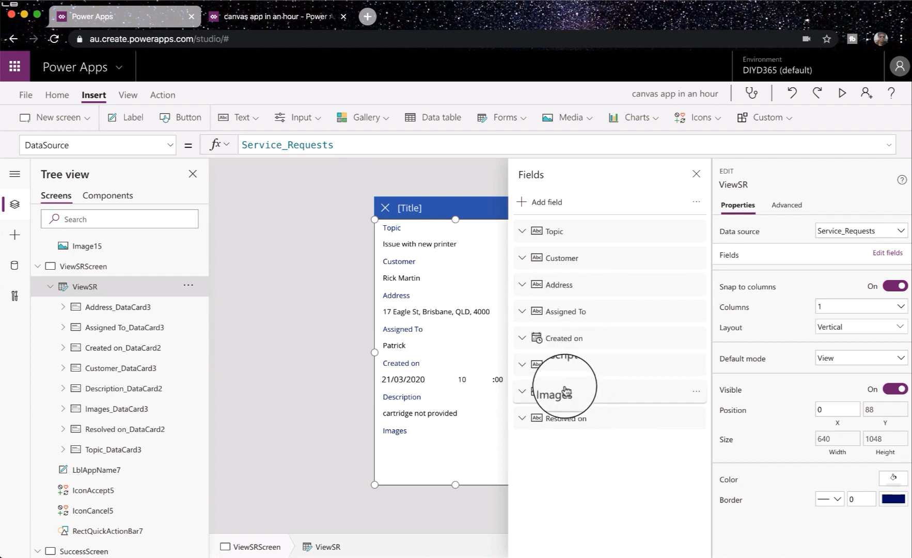
left_click_drag(562, 370, 561, 317)
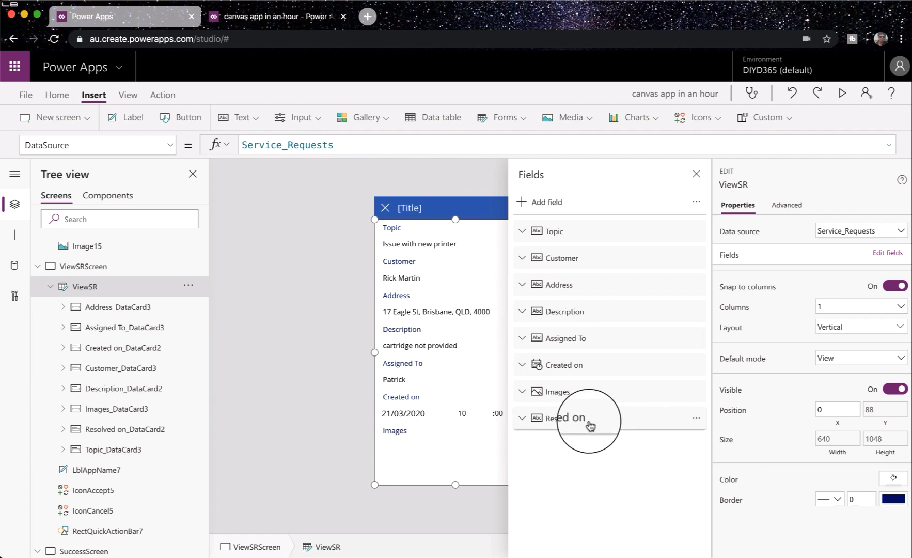
Remove the Resolved on and Created on fields from the ViewSR form and close the field list
left_click(698, 422)
left_click(708, 480)
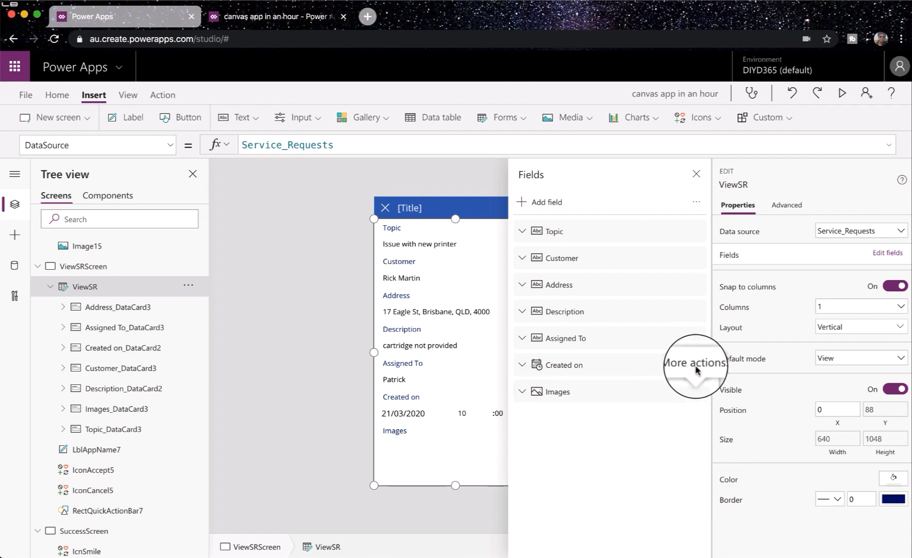
left_click(697, 367)
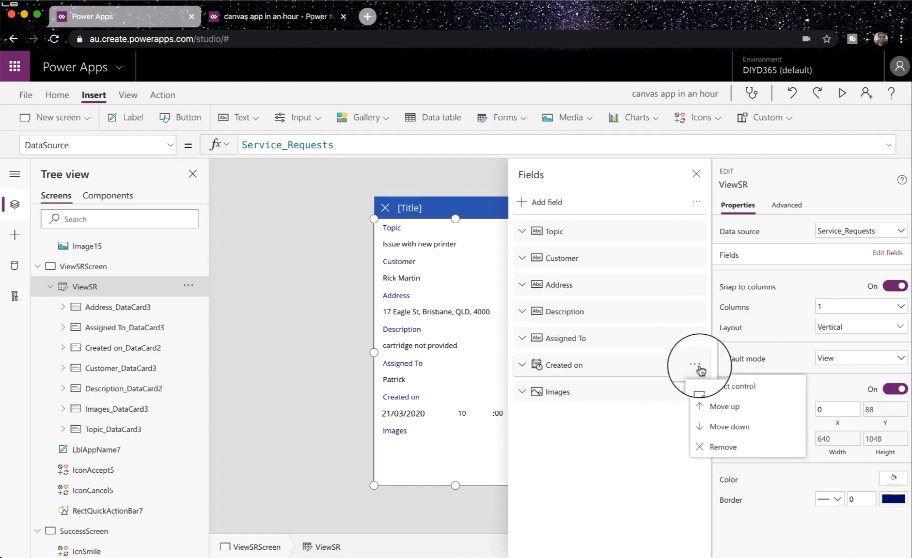
left_click(723, 424)
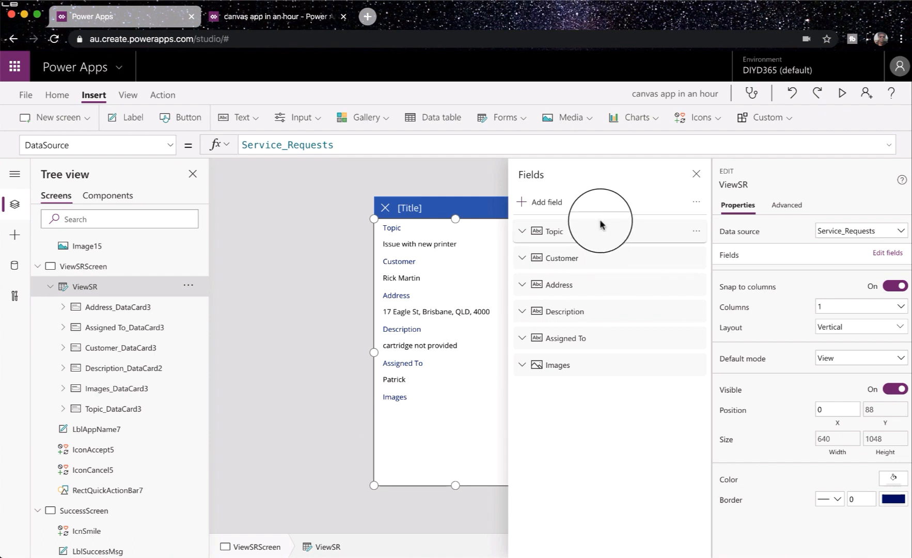
mouse_move(592, 315)
left_mouse_down()
mouse_move(591, 261)
mouse_move(586, 321)
left_mouse_up()
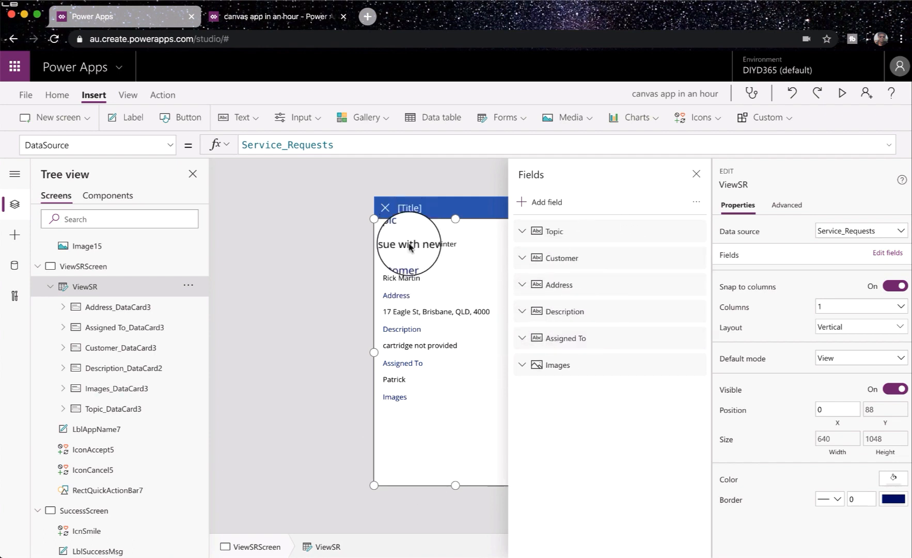
left_click(698, 175)
Set the text of the title label on ViewSRScreen to the formula SRGallery.Selected.Topic
left_click(415, 209)
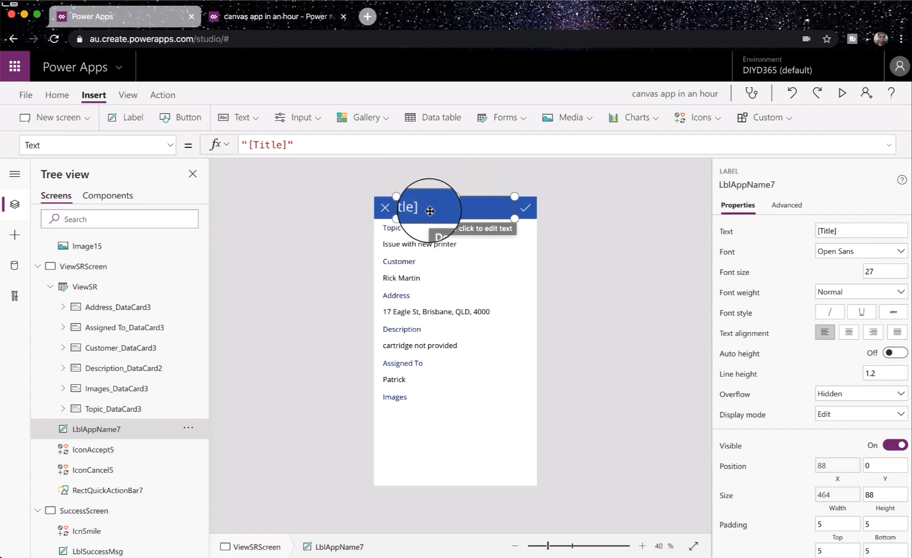
left_click_drag(281, 145, 251, 145)
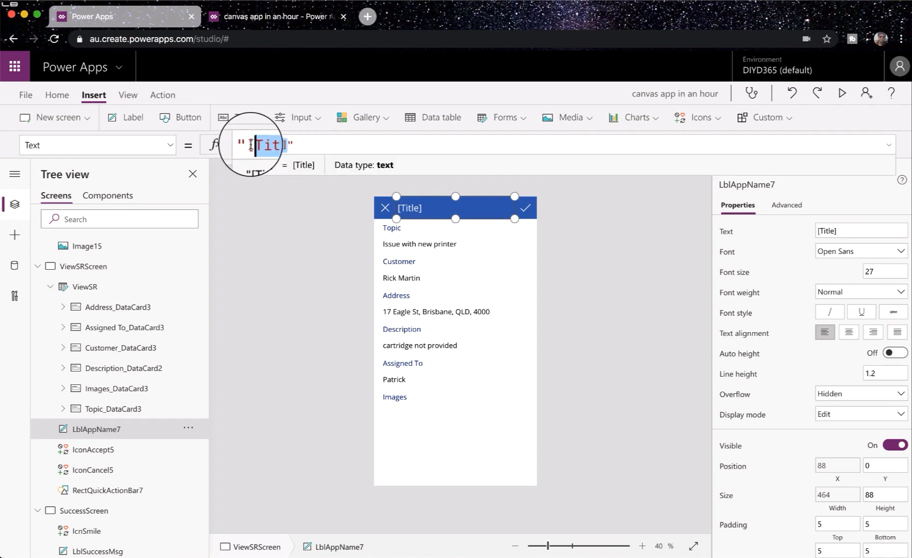
key("BackSpace")
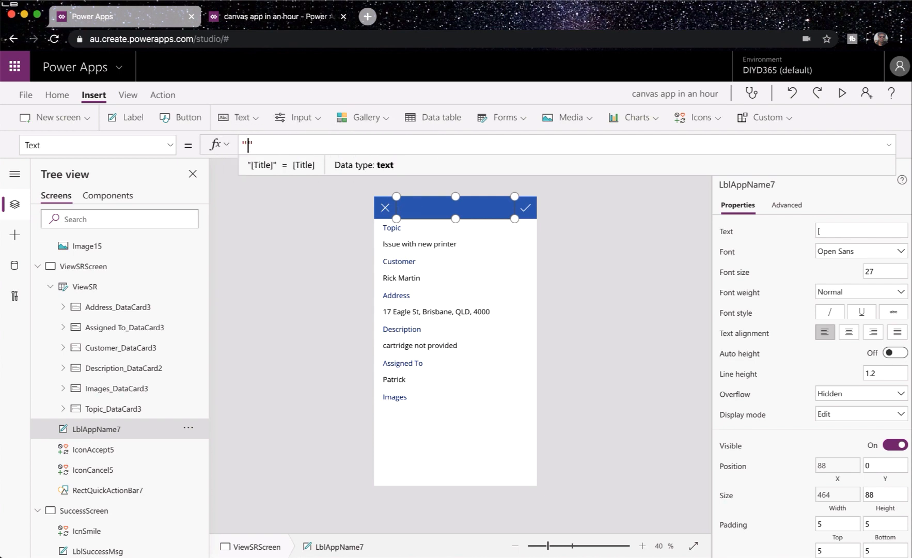
key("BackSpace")
key("BackSpace")
type("SR")
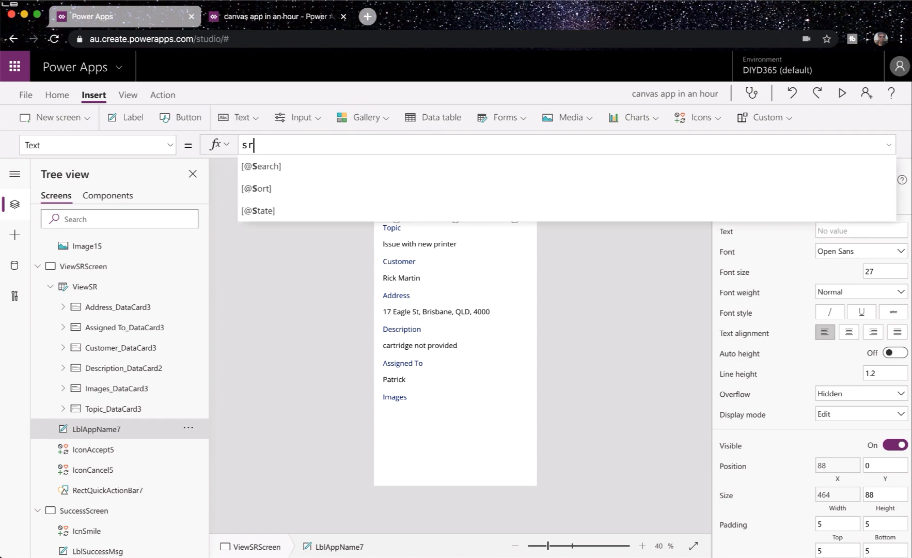
key("Tab")
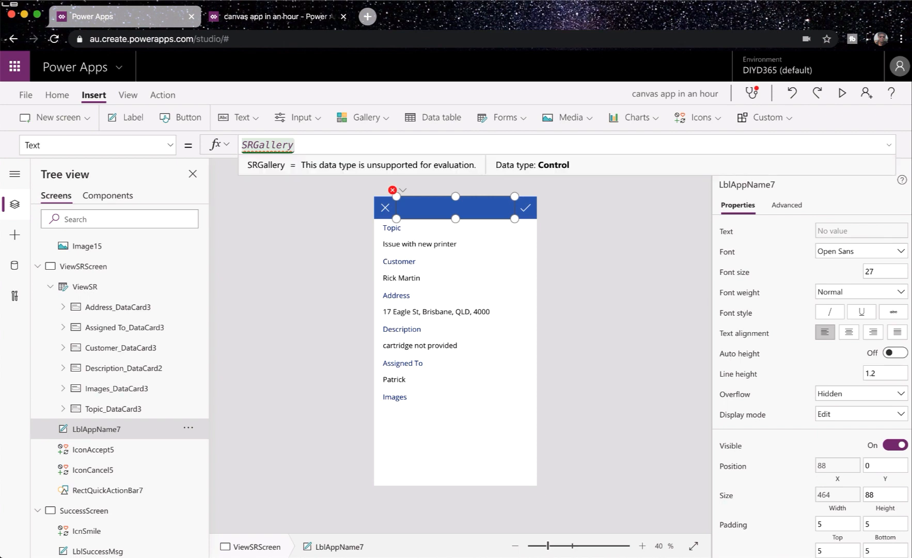
type(".S")
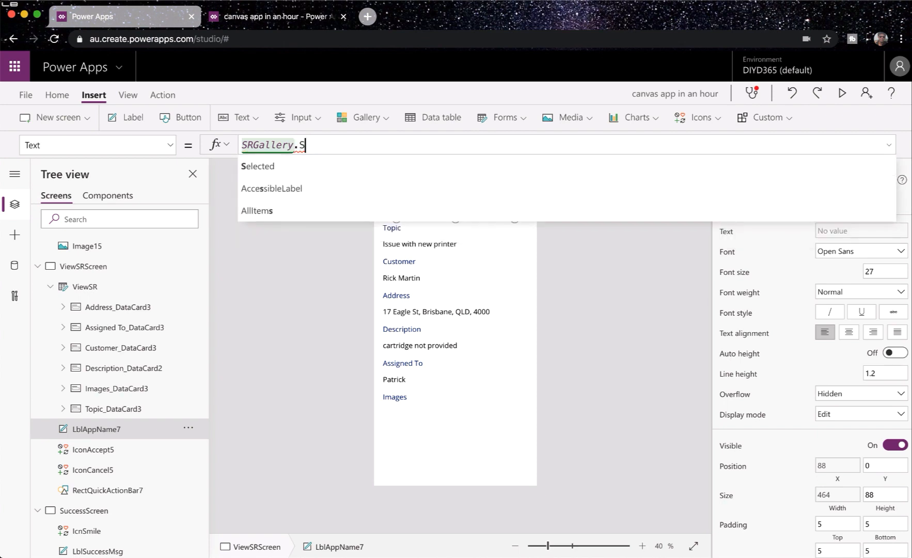
key("Tab")
type(".")
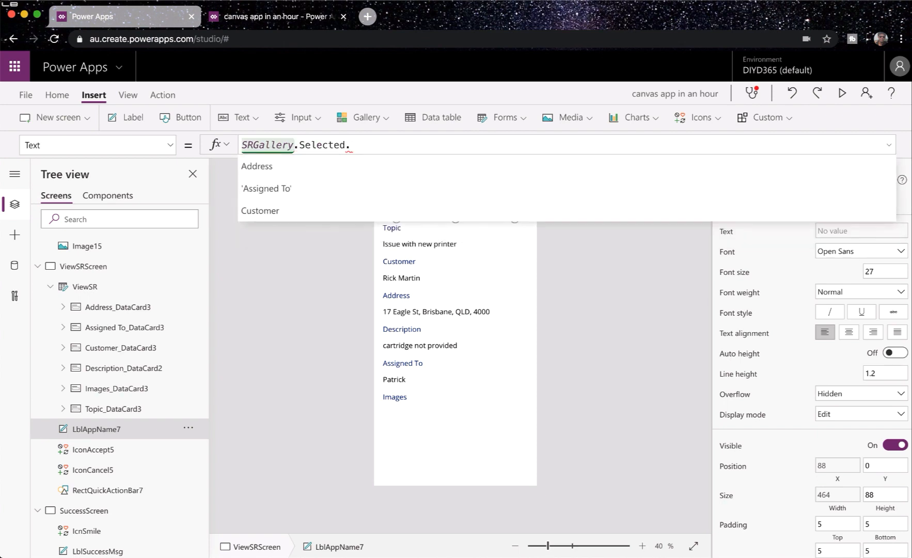
key("Down")
key("Down")
key("Down")
key("Down")
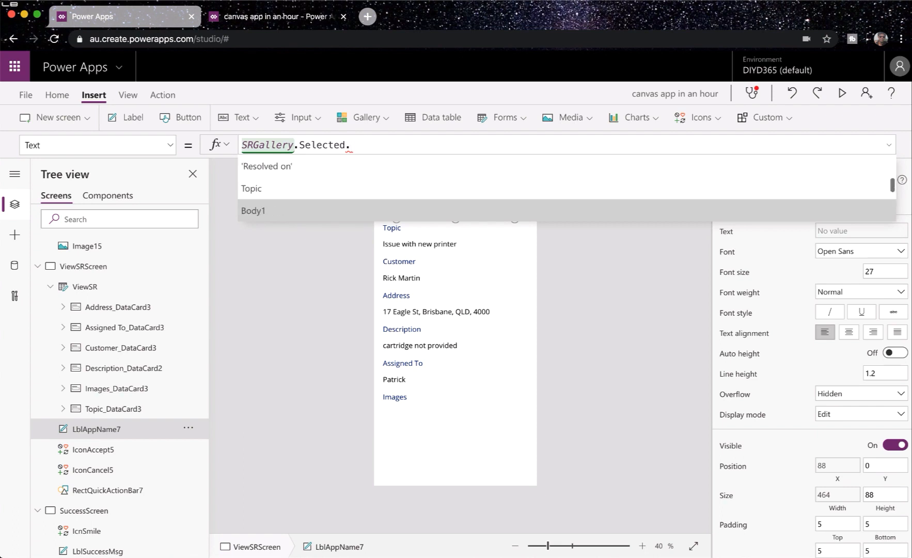
key("Up")
key("Tab")
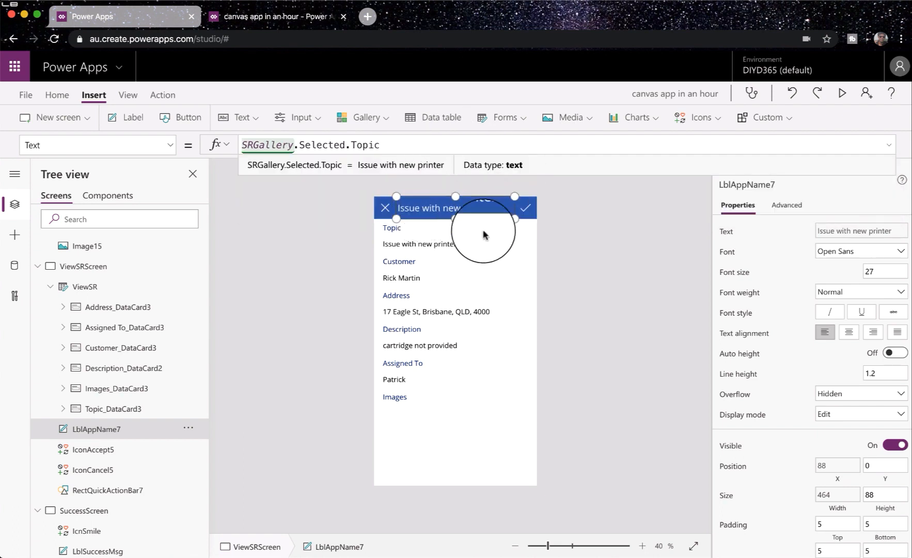
Inspect the formula in the Item property of the ViewSR form
left_click(514, 279)
left_click(522, 463)
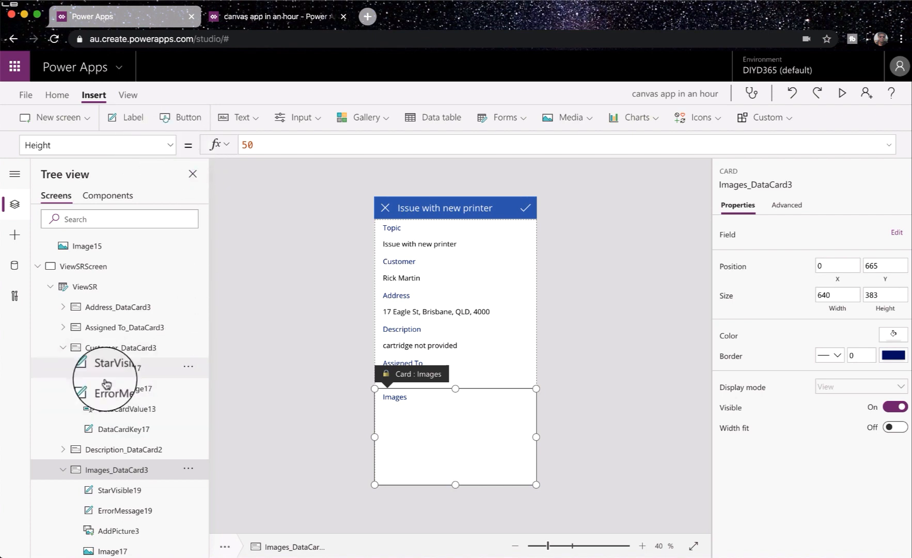
left_click(92, 288)
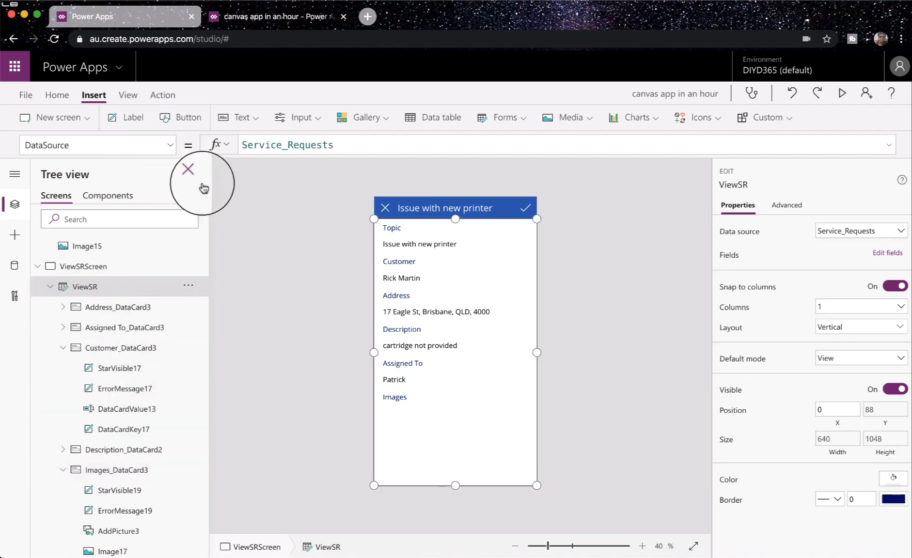
left_click(170, 145)
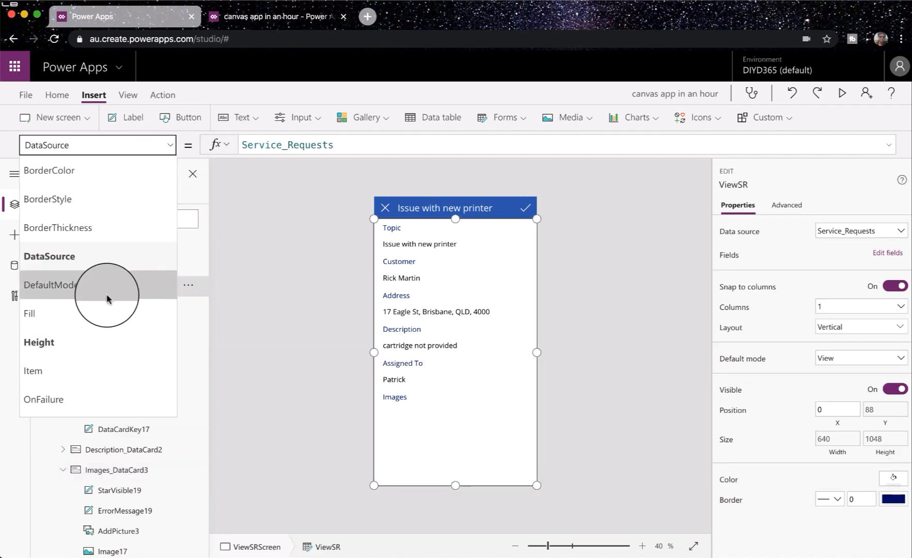
scroll(107, 298, "down", 2)
left_click(81, 302)
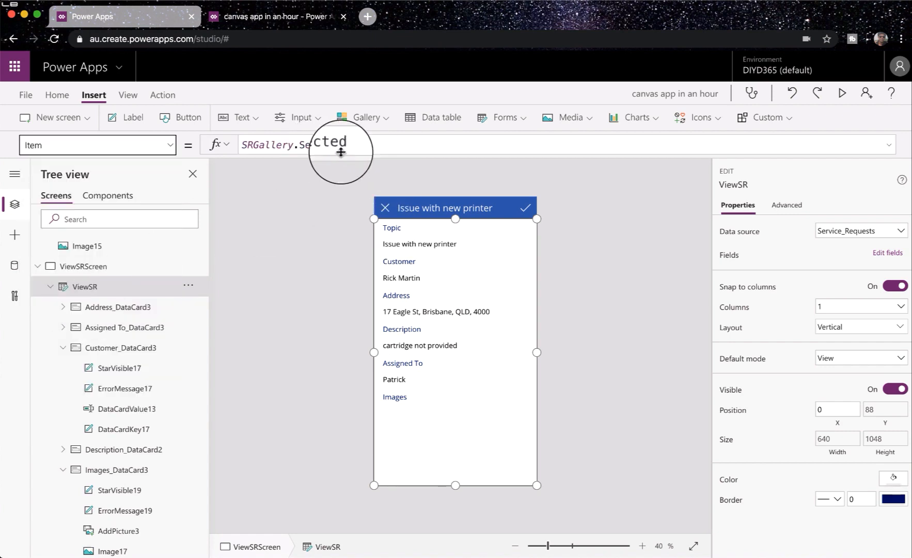
Extend the OnSelect formula of SRGallery's arrow icon to Select(Parent);Navigate(ViewSRScreen)
scroll(91, 254, "up", 4)
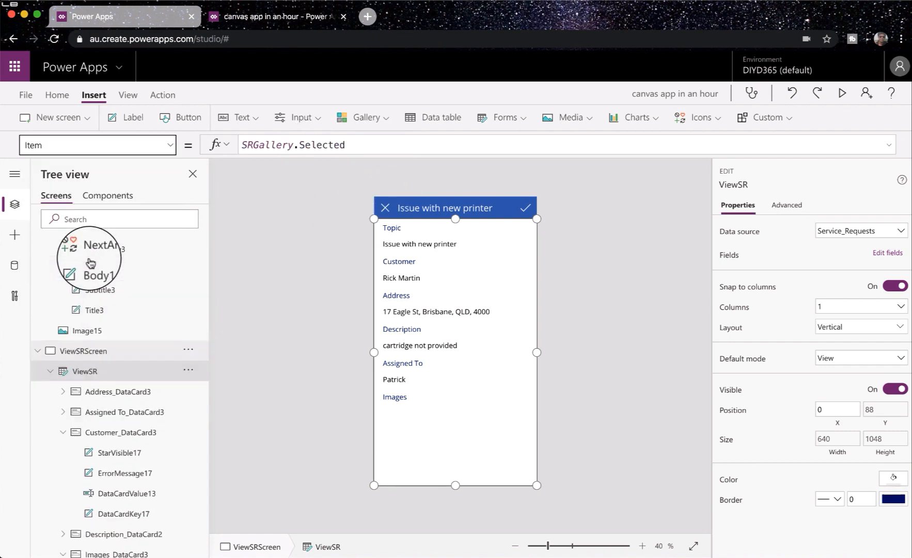
left_click(89, 317)
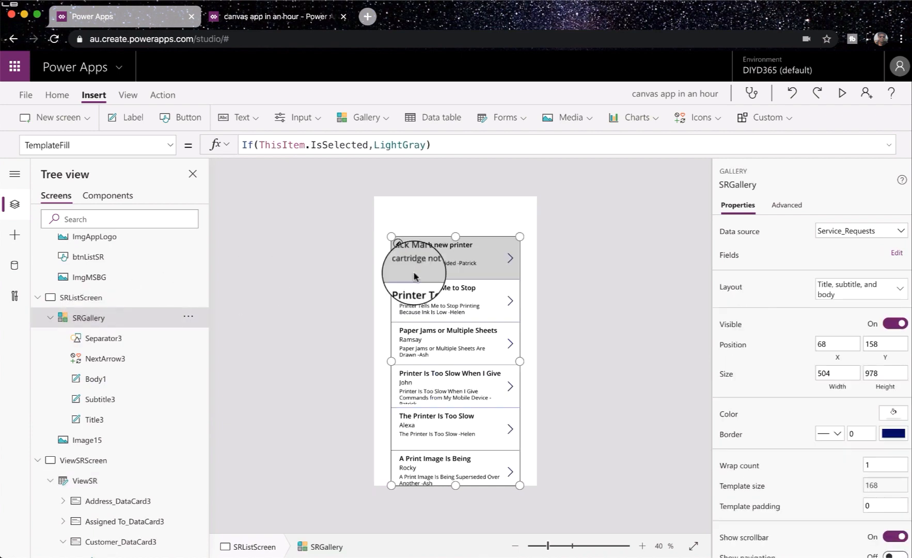
left_click(510, 258)
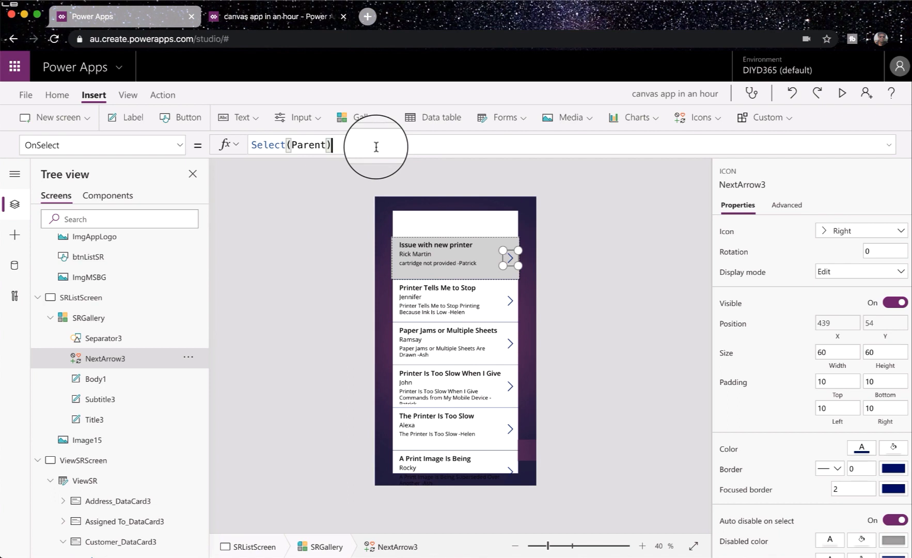
type("avigate(")
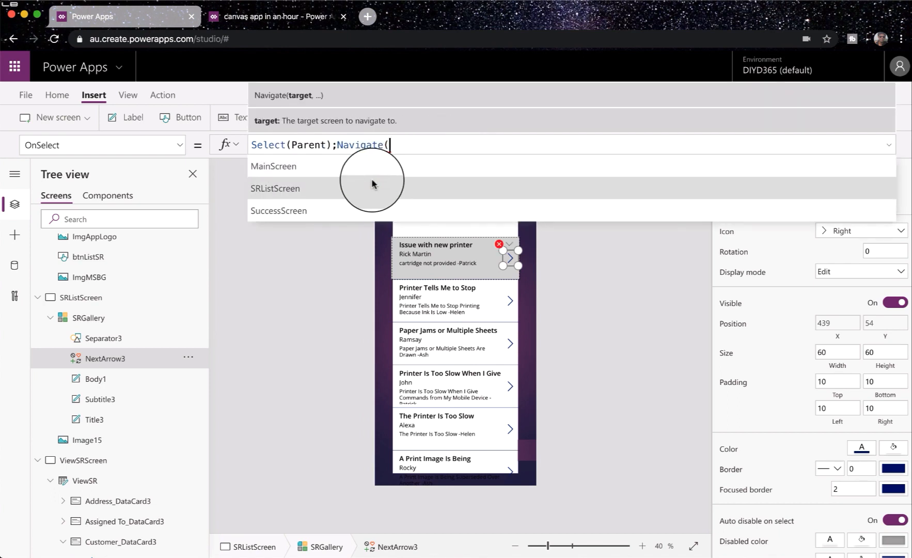
scroll(373, 180, "down", 1)
left_click(326, 209)
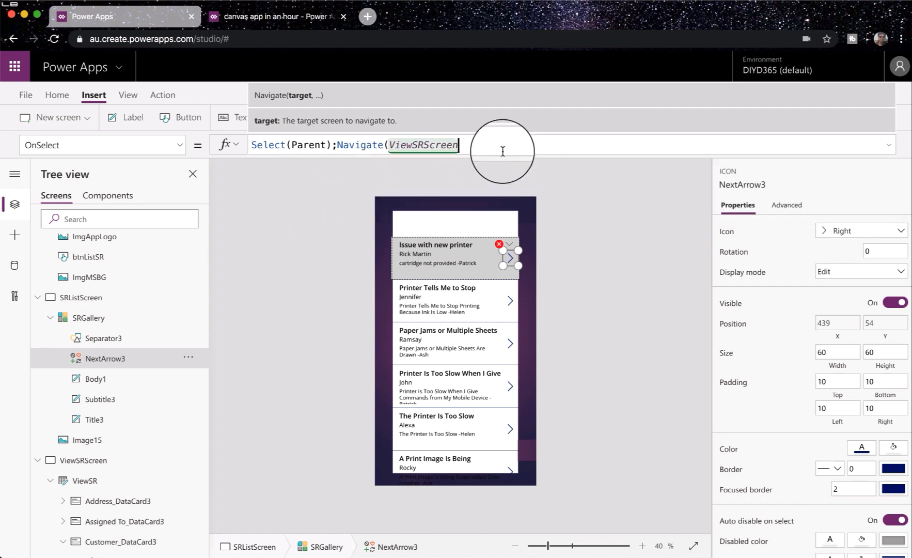
type(")")
left_click(638, 249)
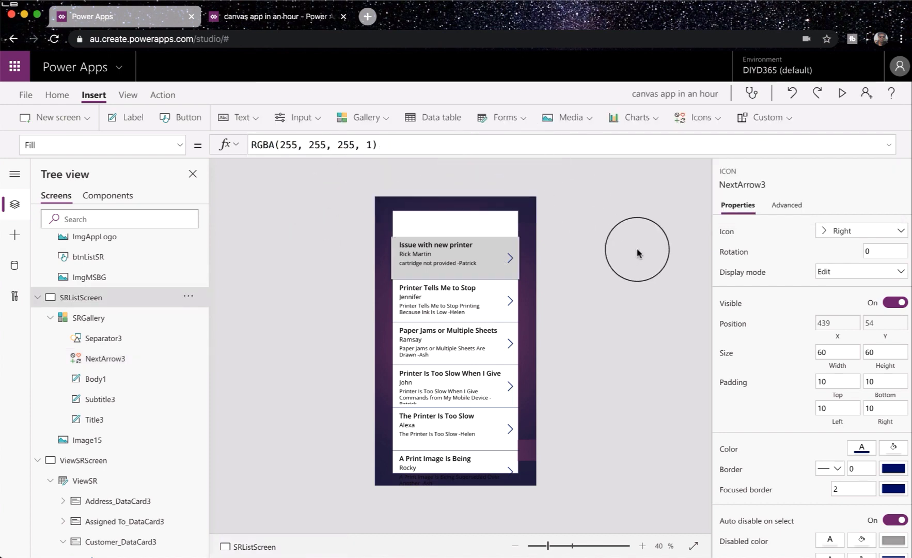
Preview the app by opening the "Issue with new printer" request from the gallery, and return to SRListScreen in the editor
left_click(851, 94)
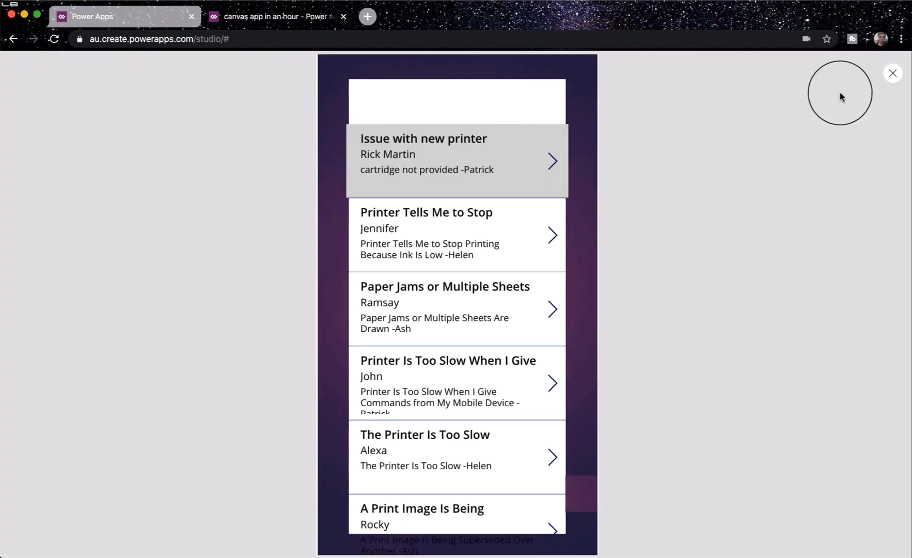
left_click(556, 167)
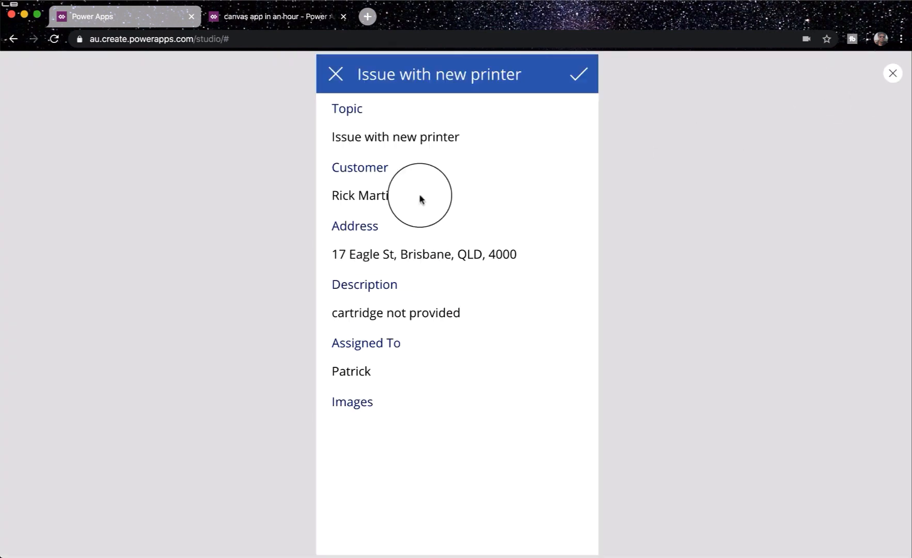
left_click(893, 73)
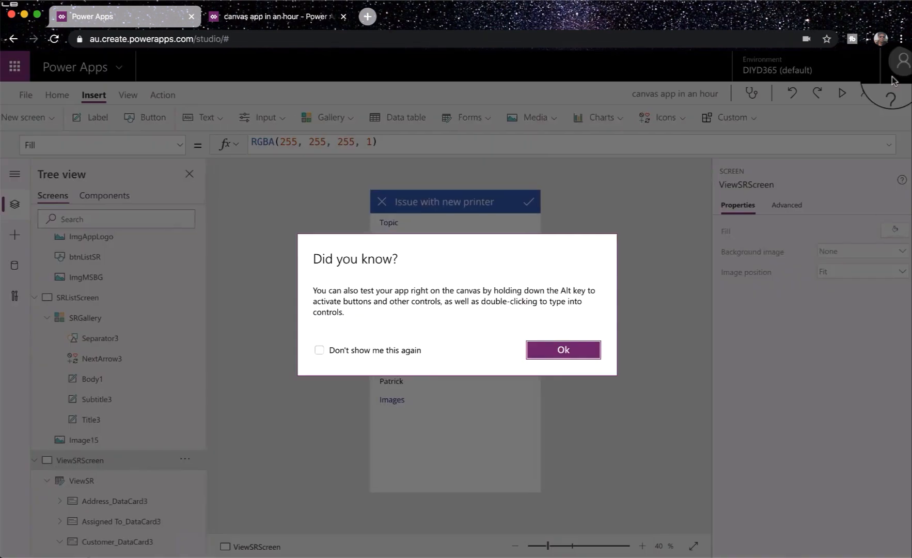
left_click(562, 355)
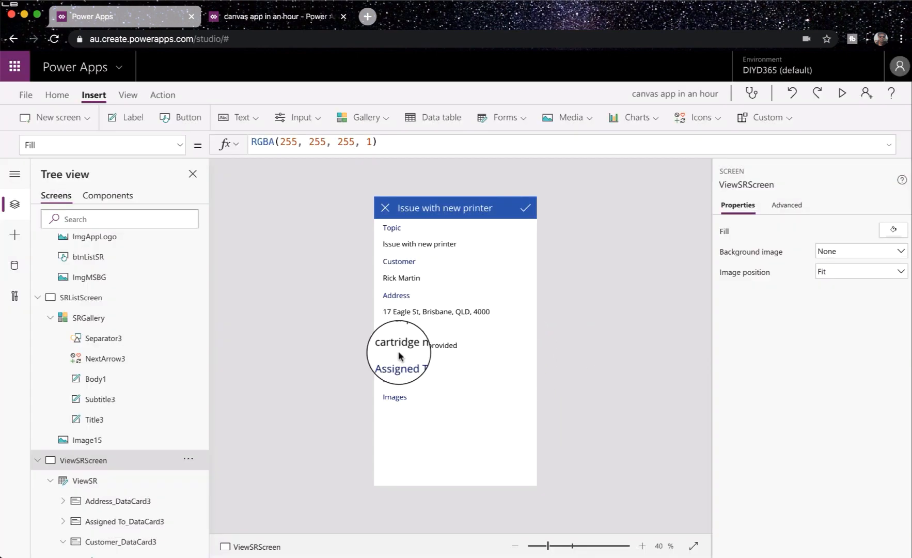
left_click(105, 318)
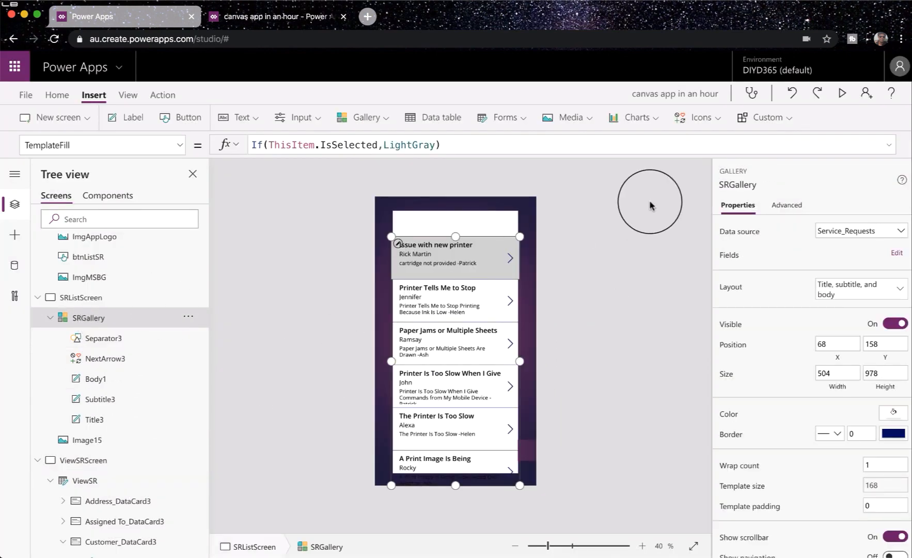
left_click(637, 221)
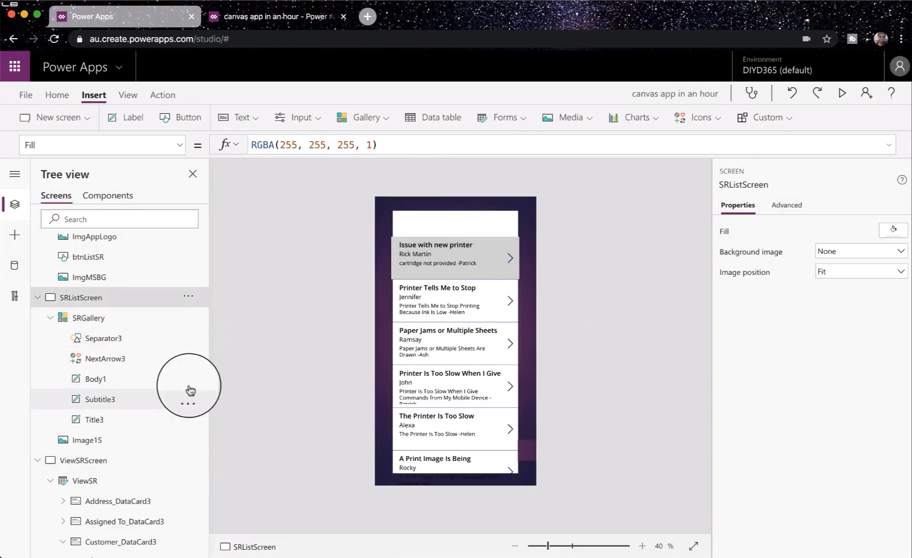
Set the OnSelect formula of ViewSRScreen's cancel icon to Navigate(SRListScreen)
left_click(126, 467)
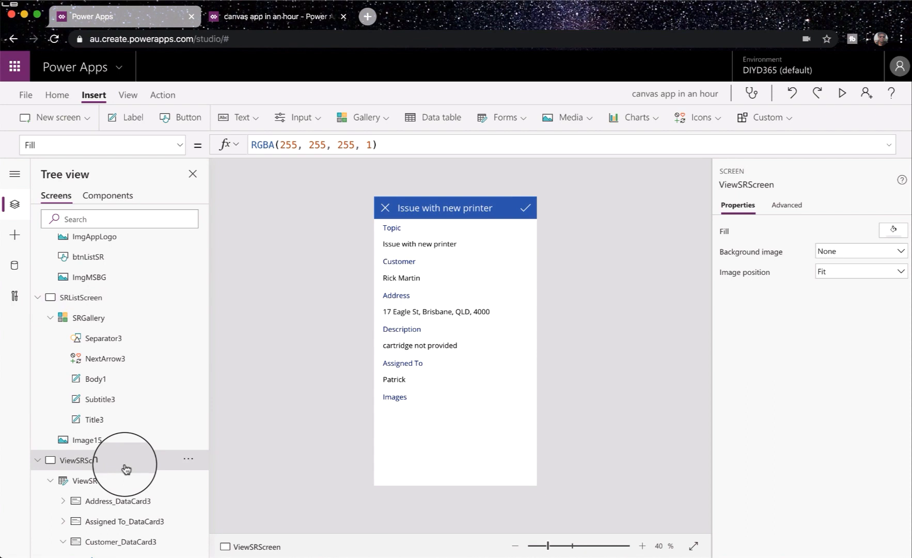
left_click(384, 208)
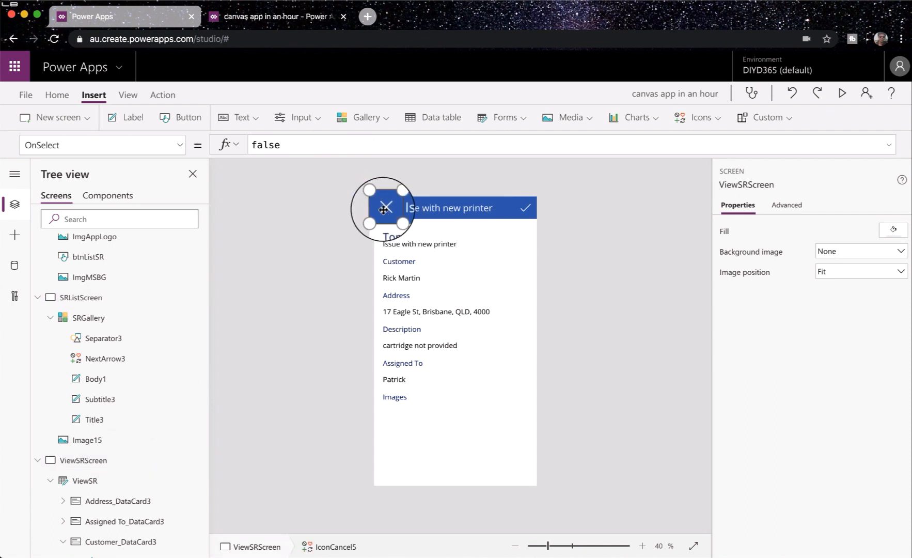
left_click(310, 146)
double_click(310, 148)
type("nav")
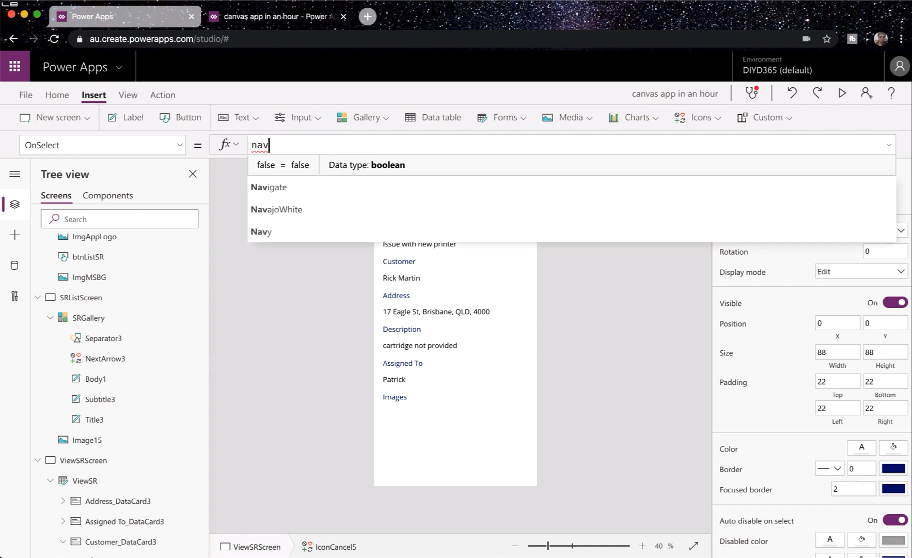
left_click(296, 172)
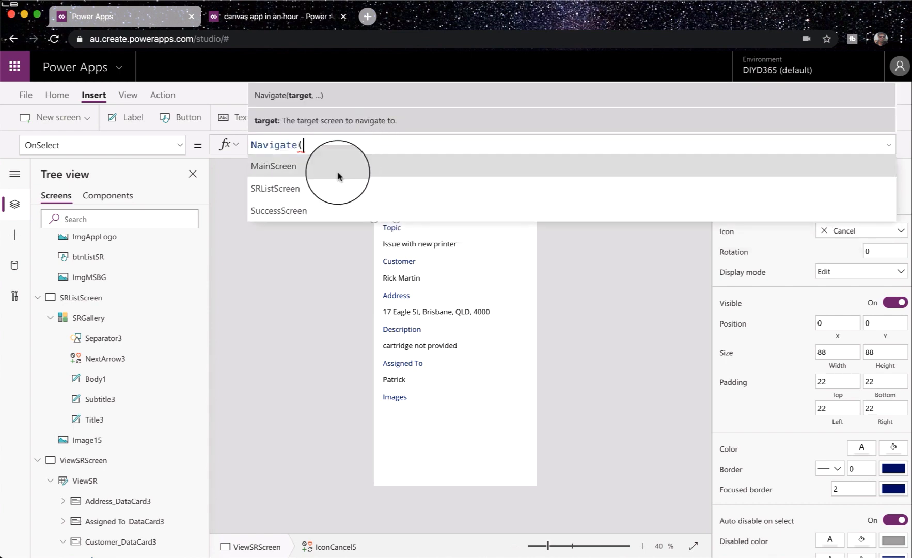
left_click(322, 188)
type(")")
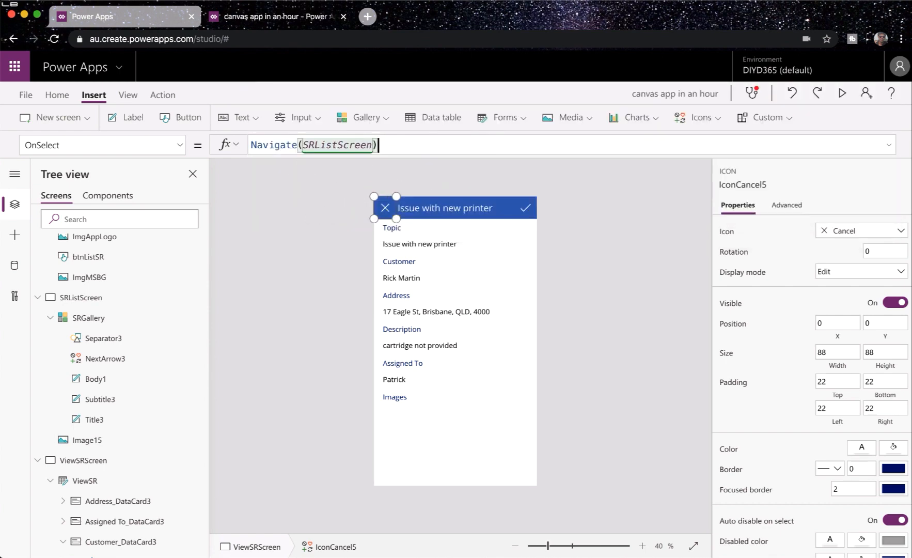
left_click(606, 222)
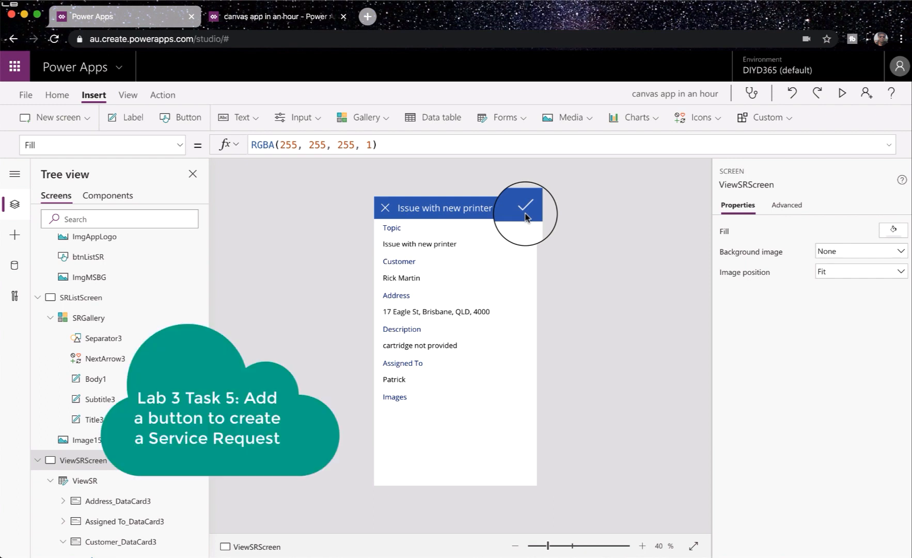
Collapse MainScreen, SRListScreen and ViewSRScreen in the screen tree and add a new screen from the Form template
scroll(161, 326, "up", 3)
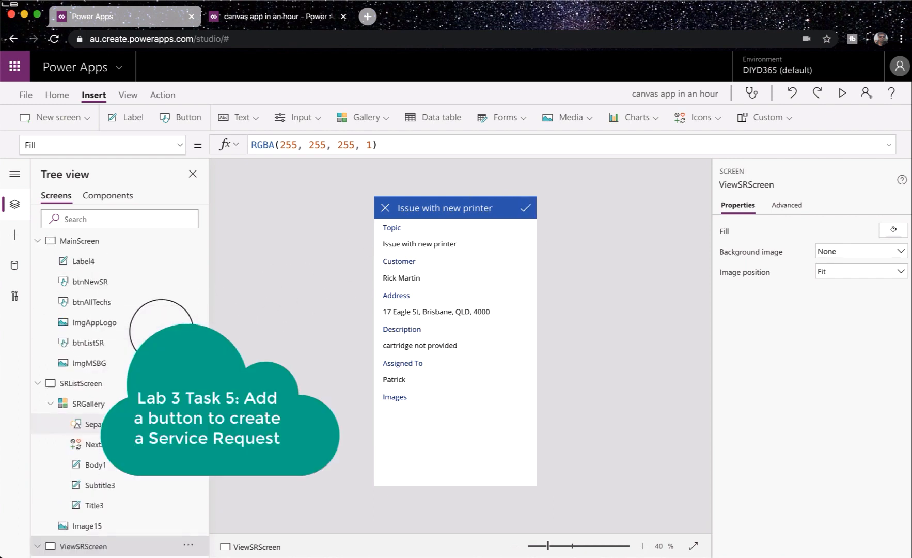
left_click(119, 265)
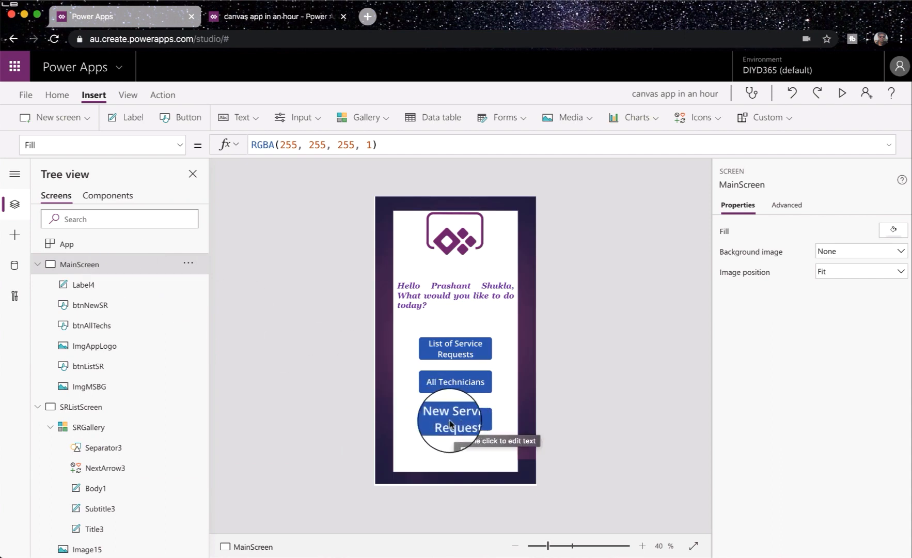
left_click(37, 265)
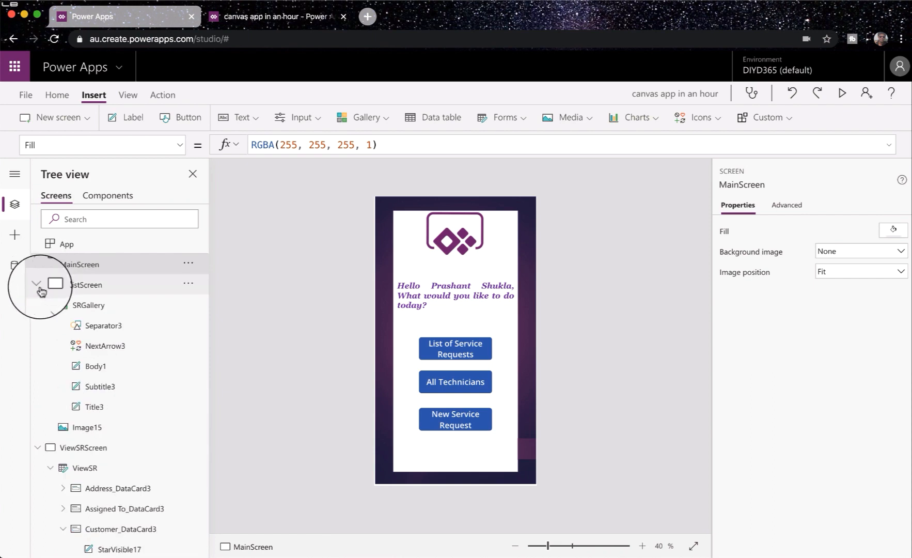
left_click(37, 285)
left_click(37, 304)
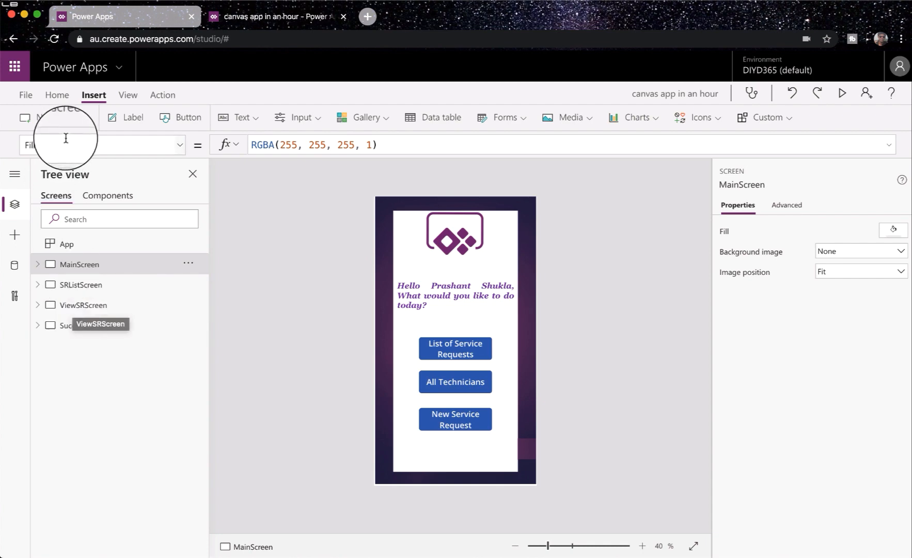
left_click(64, 119)
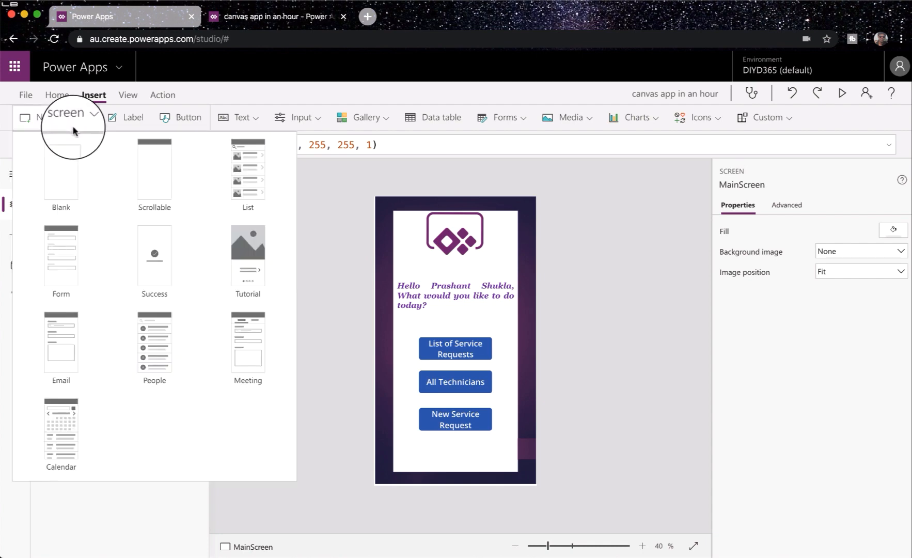
left_click(71, 258)
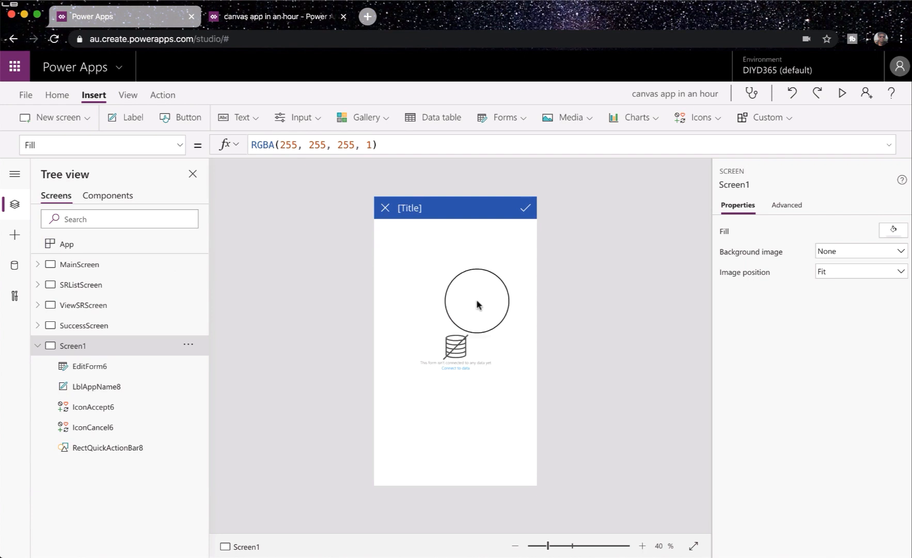
Connect the new screen's form to the Service_Requests data source and set its default mode to New
left_click(518, 326)
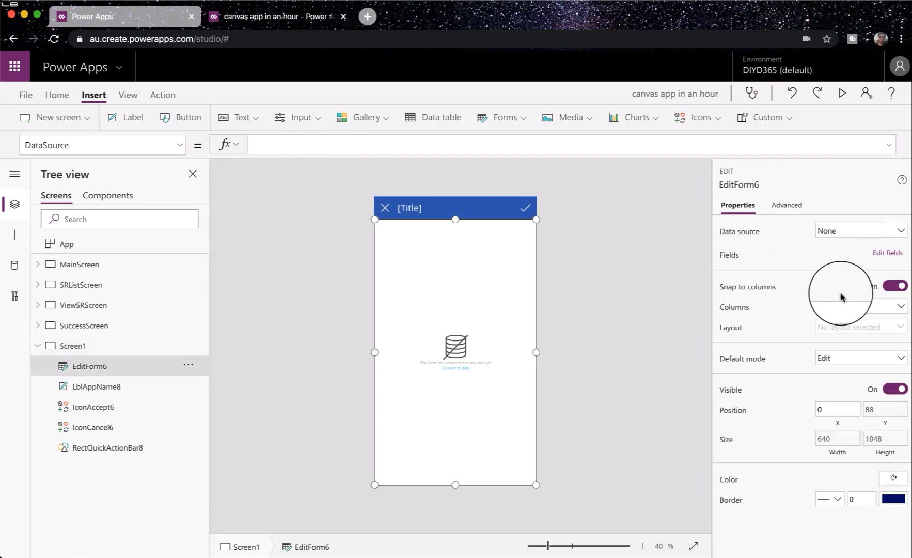
left_click(826, 233)
left_click(798, 313)
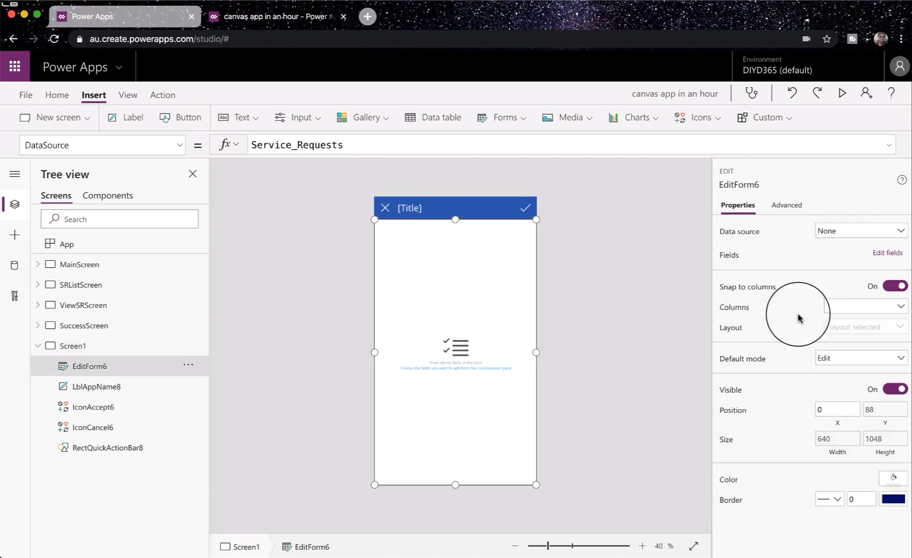
left_click(875, 358)
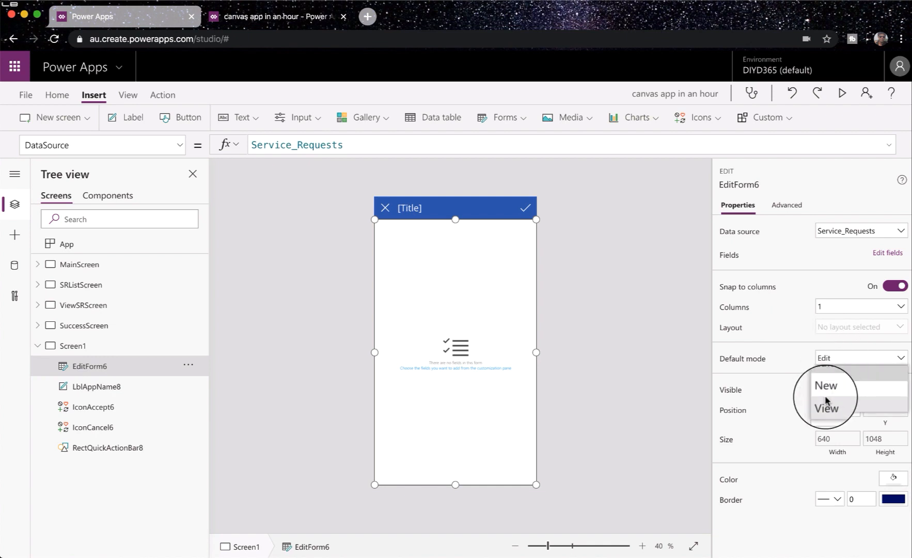
left_click(827, 384)
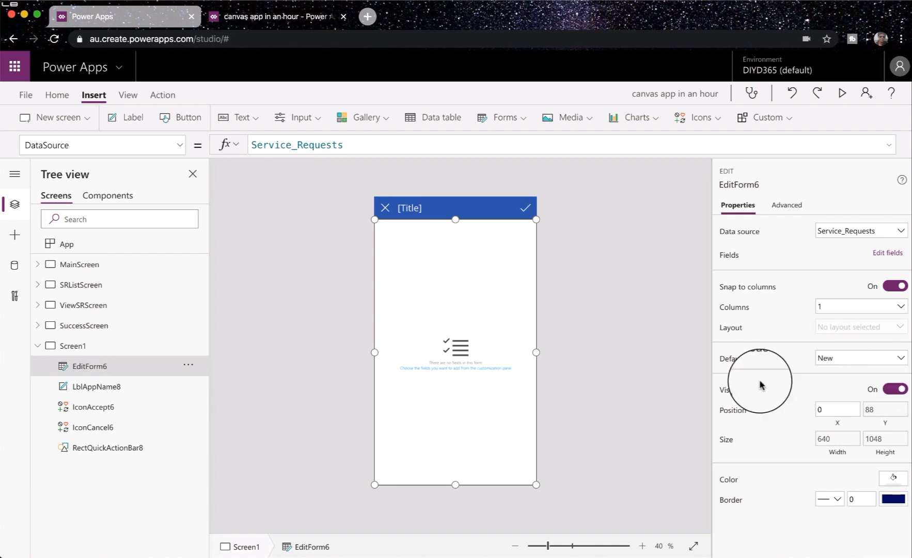
Add the Topic, Description, Customer, Address and Images fields to the new form and collapse all field entries
left_click(890, 254)
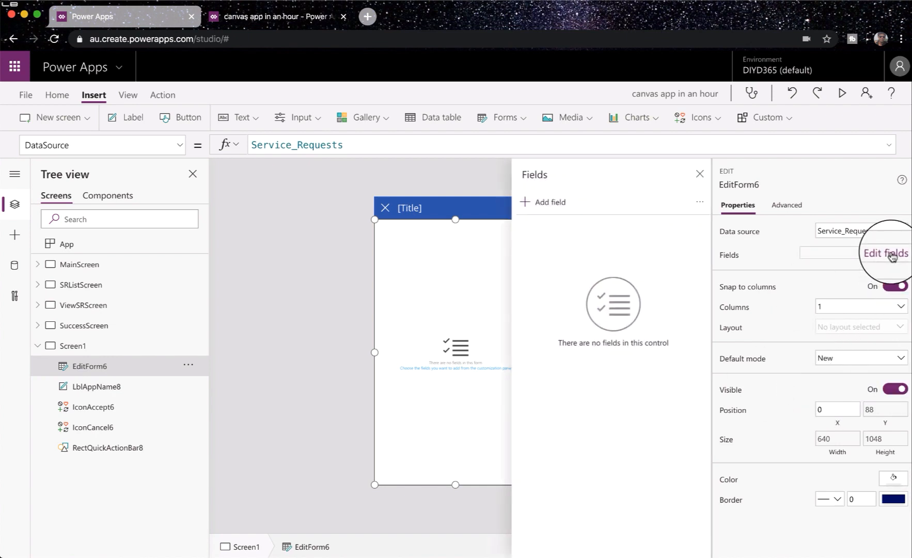
left_click(553, 207)
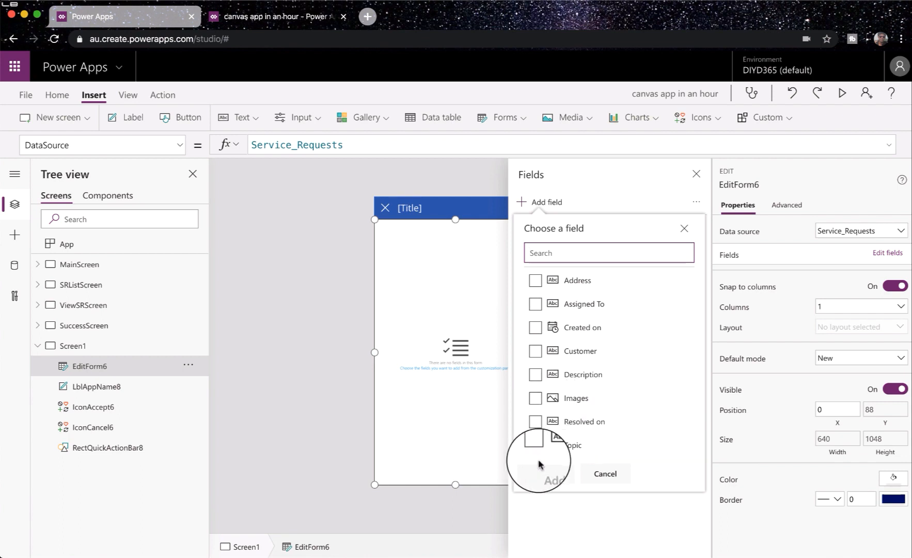
left_click(535, 443)
left_click(537, 377)
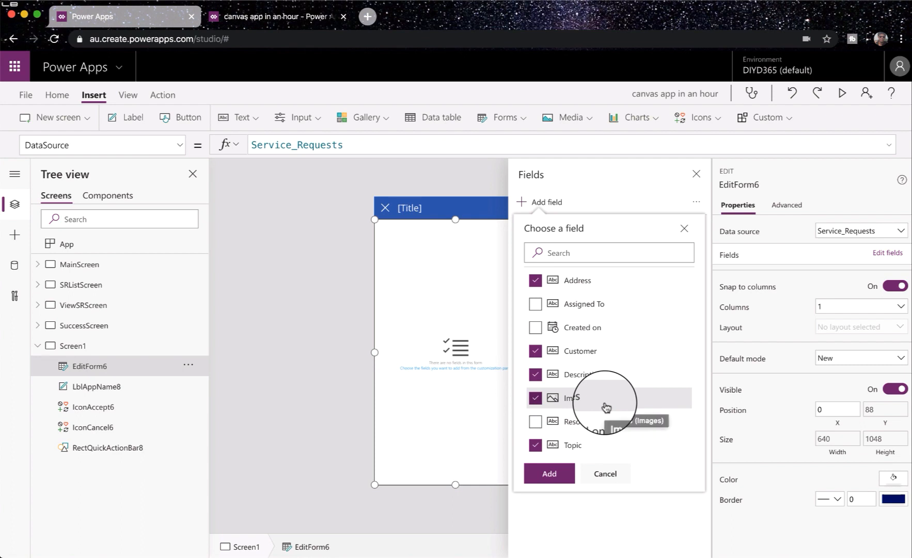
left_click(553, 481)
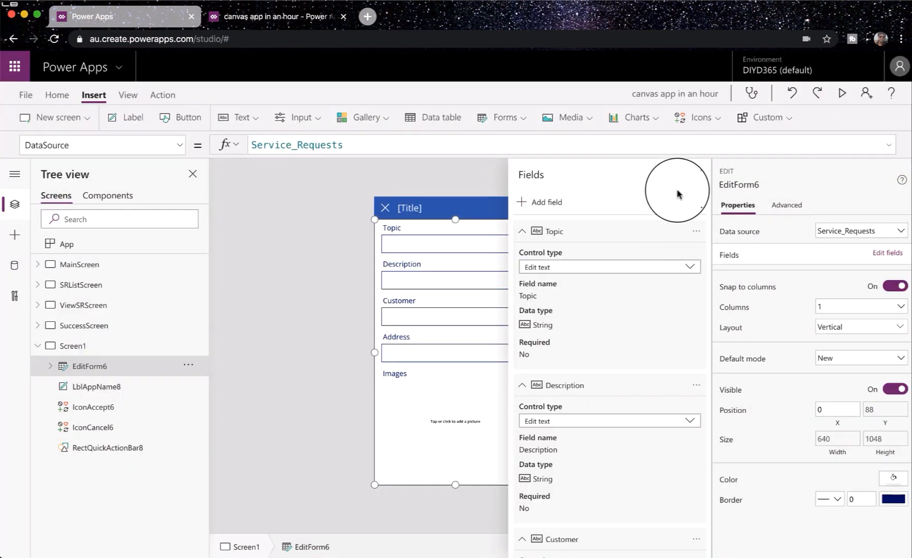
left_click(697, 206)
left_click(689, 243)
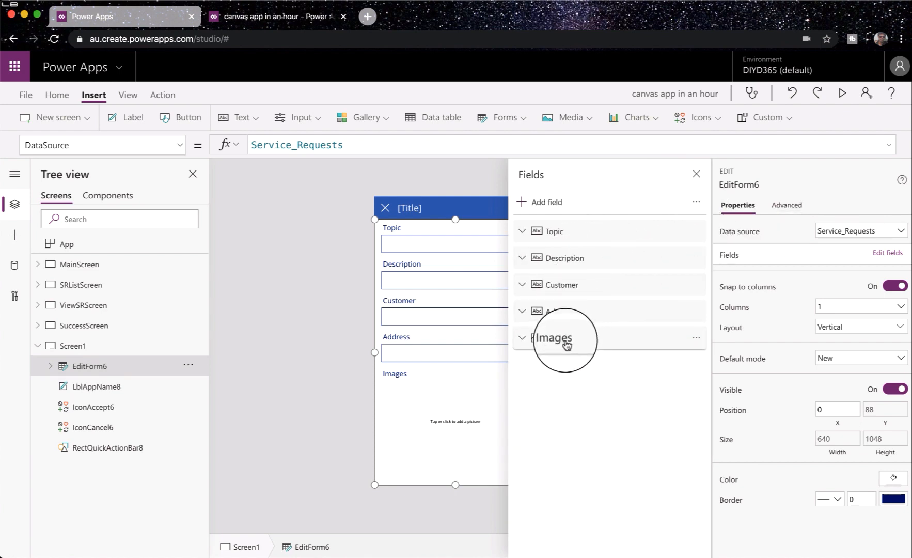
left_click_drag(567, 345, 583, 328)
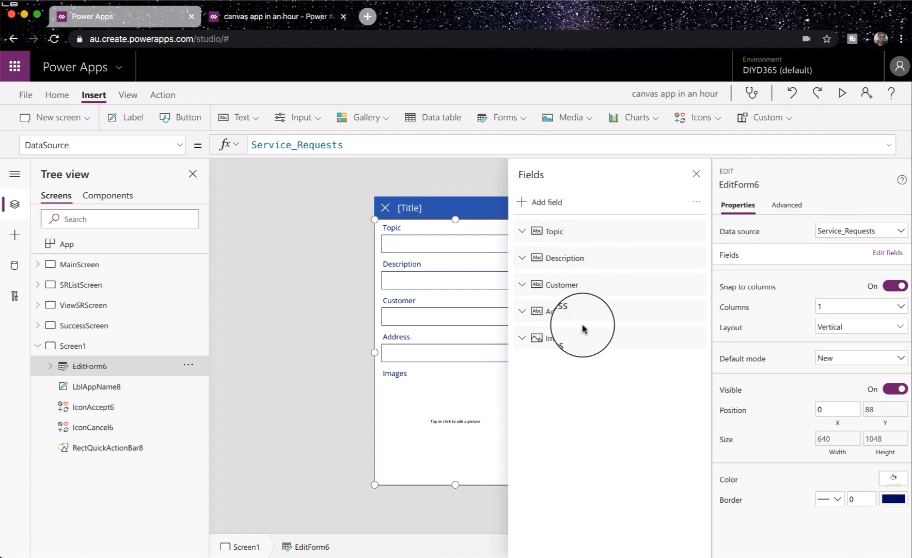
left_click(696, 174)
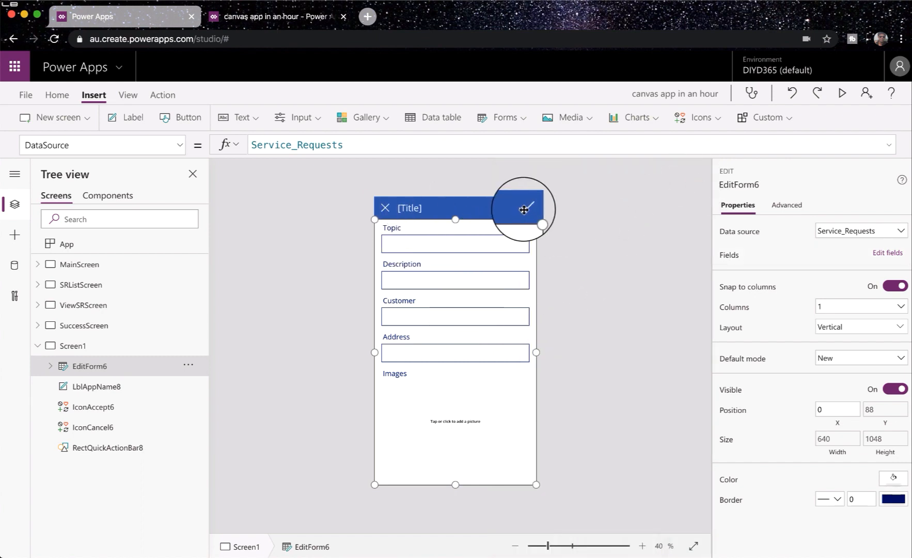
Check the accept icon's submit formula and rename the new screen's form as NewSR
left_click(556, 218)
left_click(528, 208)
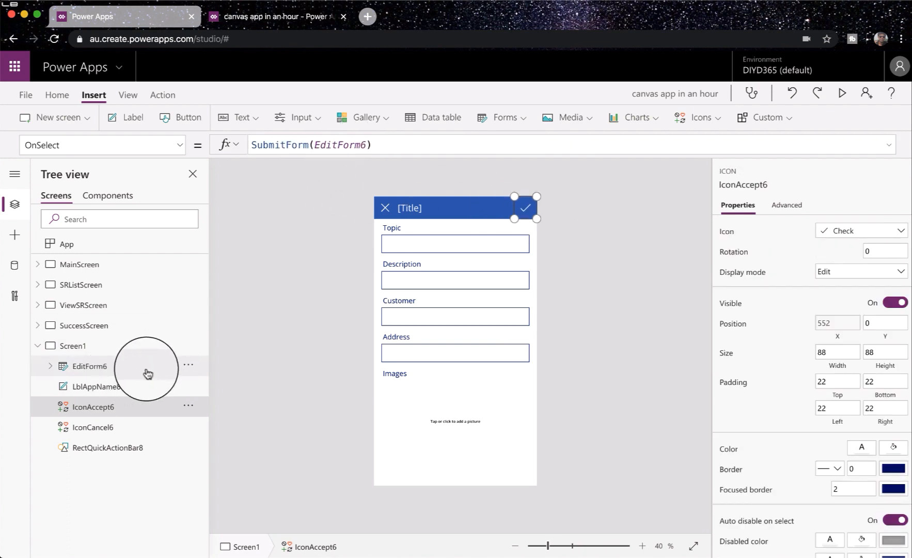
left_click(189, 367)
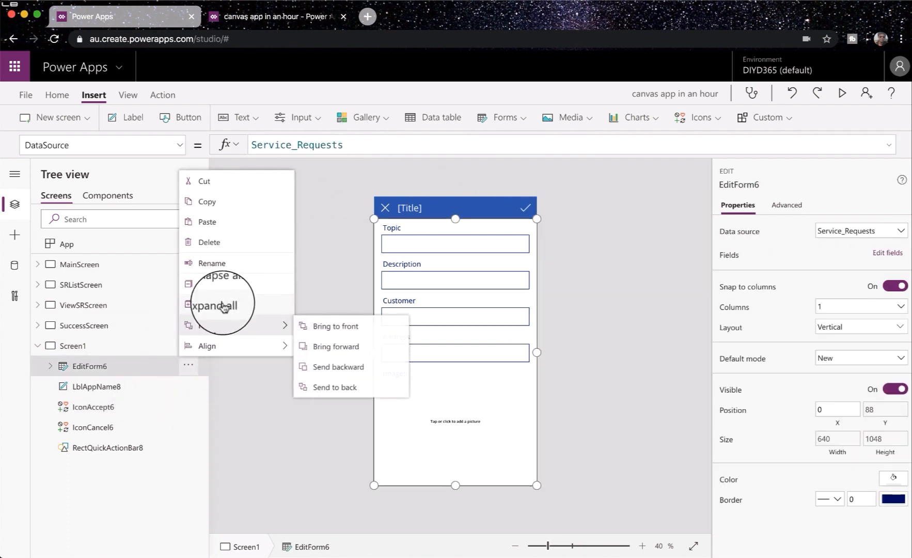
left_click(220, 266)
type("NewSR")
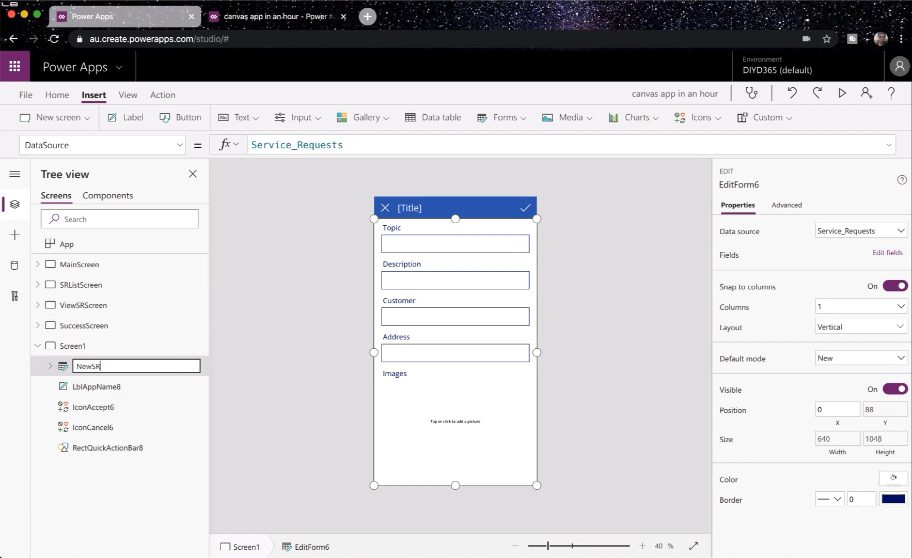
key("Return")
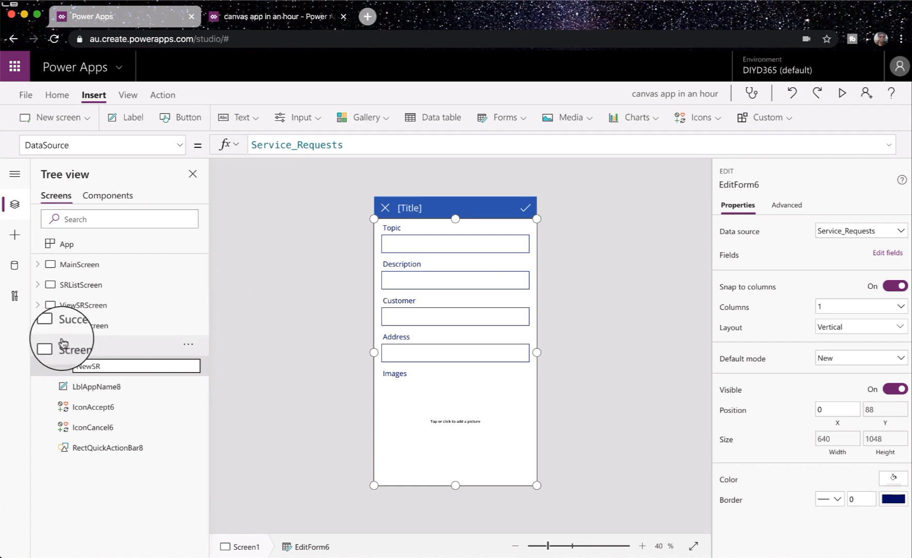
Rename Screen1 as NewSRScreen
left_click(113, 351)
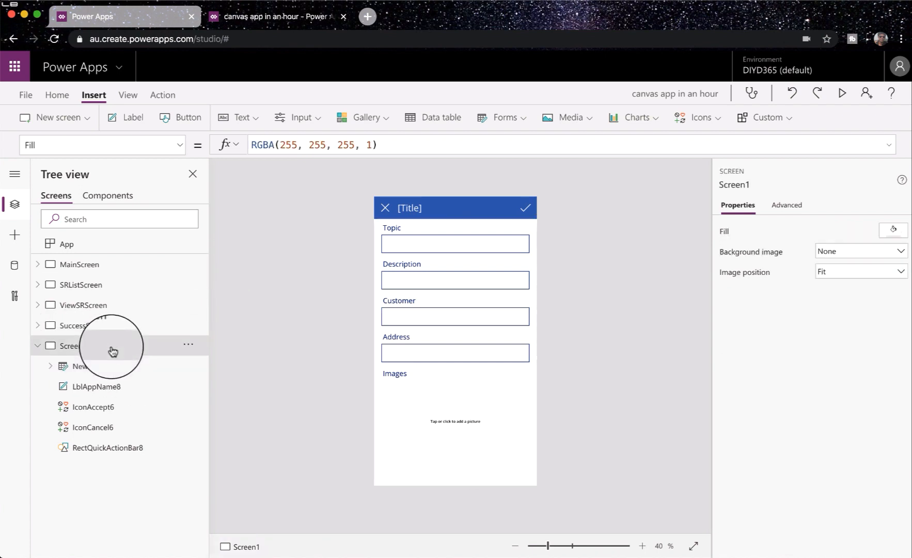
left_click(188, 345)
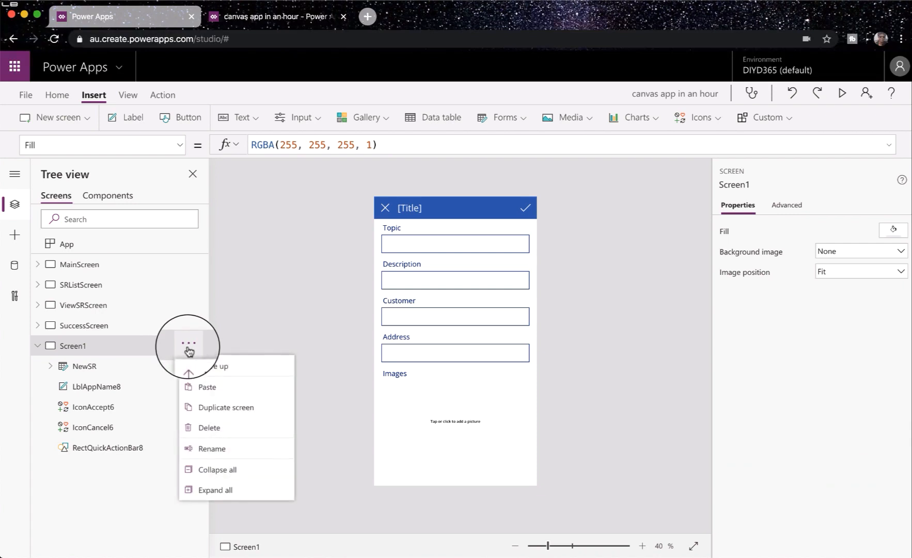
left_click(222, 450)
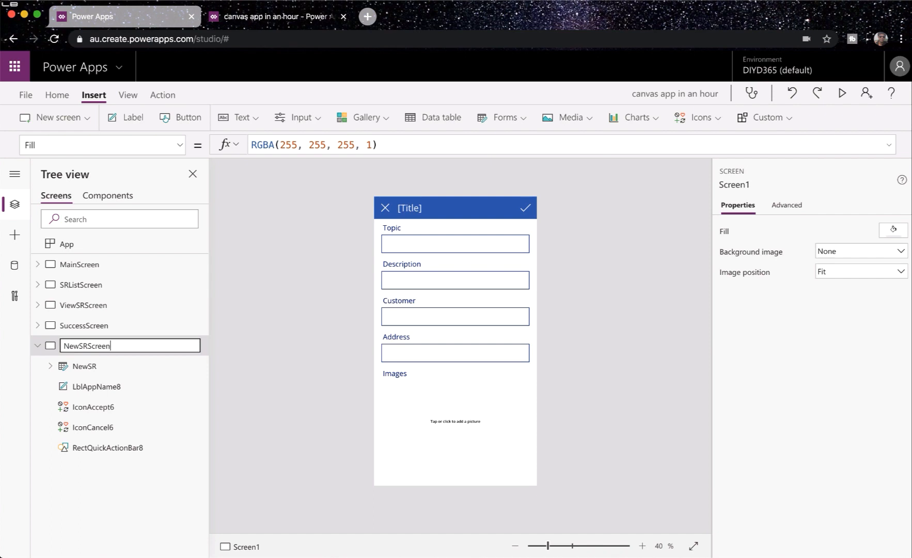
type("NewSRScreen")
key("Return")
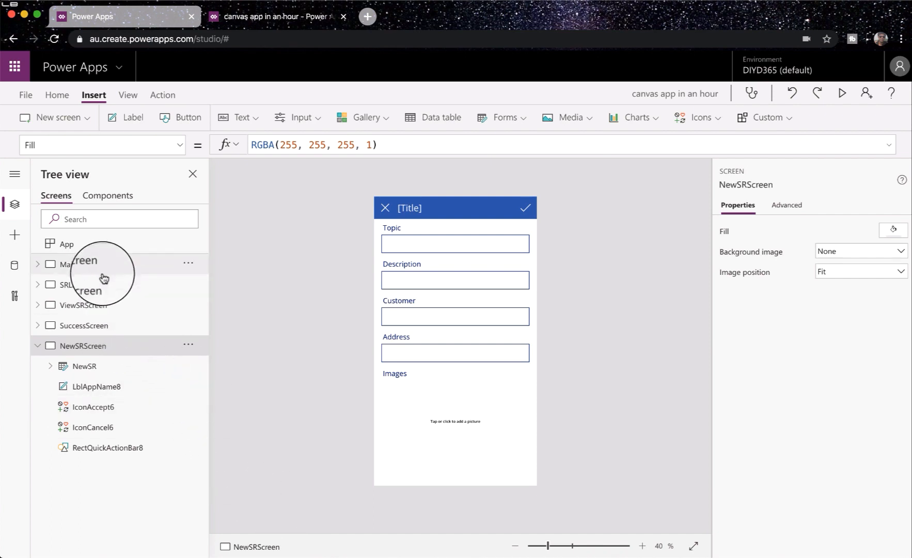
Set the OnSelect formula of MainScreen's New Service Request button to Navigate(NewSRScreen)
left_click(103, 269)
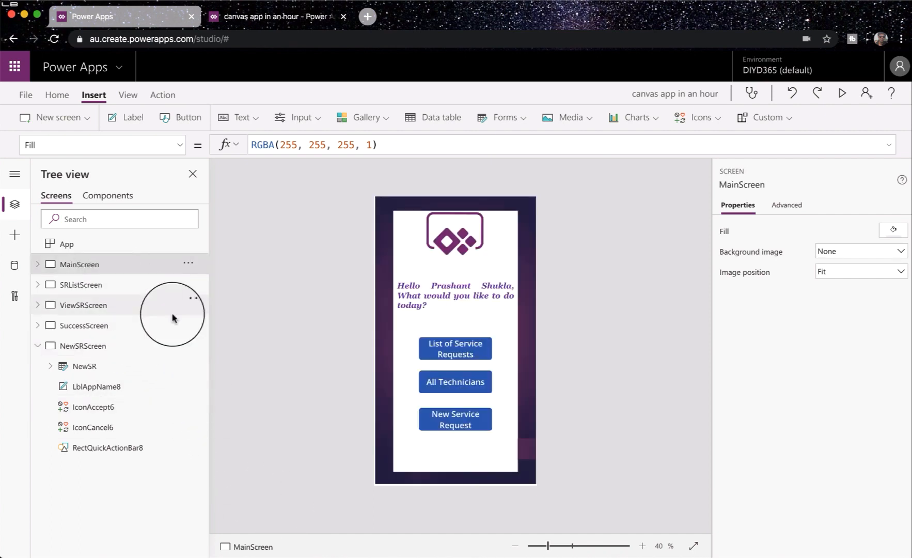
left_click(463, 430)
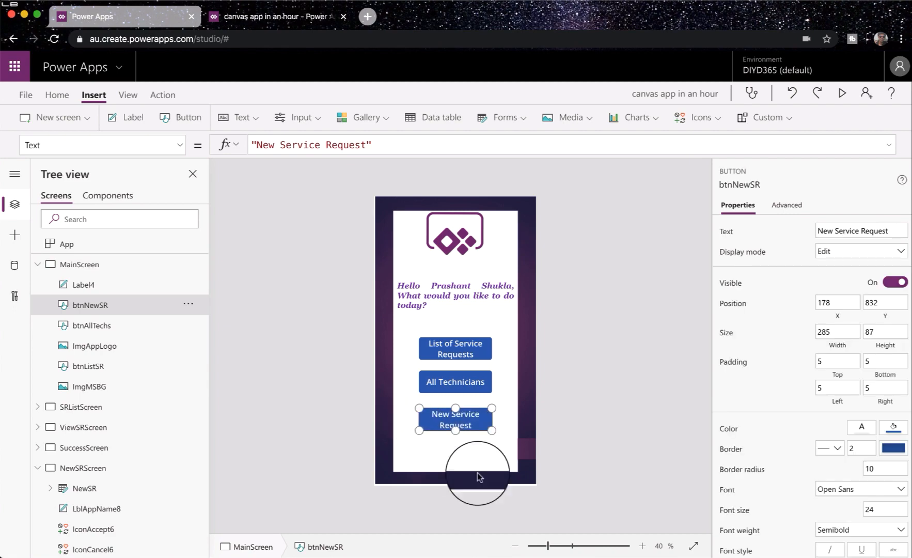
left_click(180, 146)
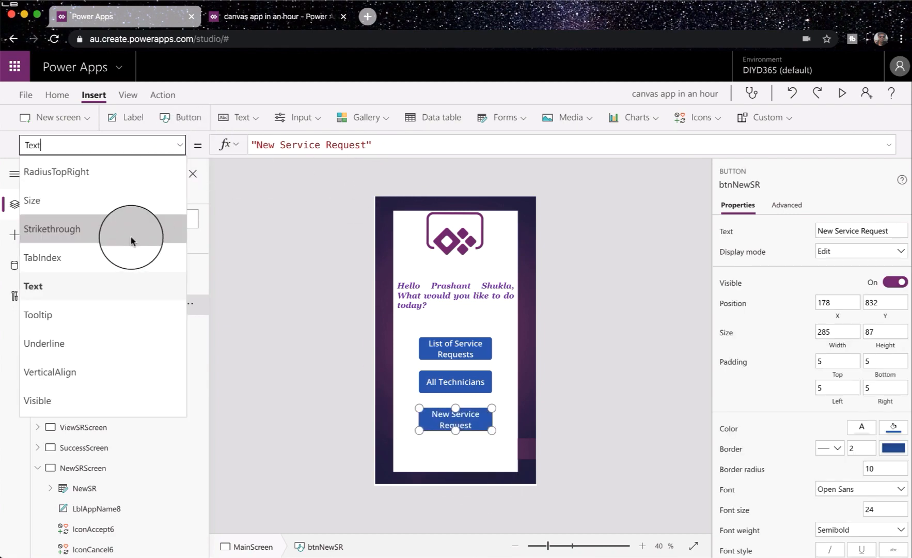
scroll(131, 240, "up", 8)
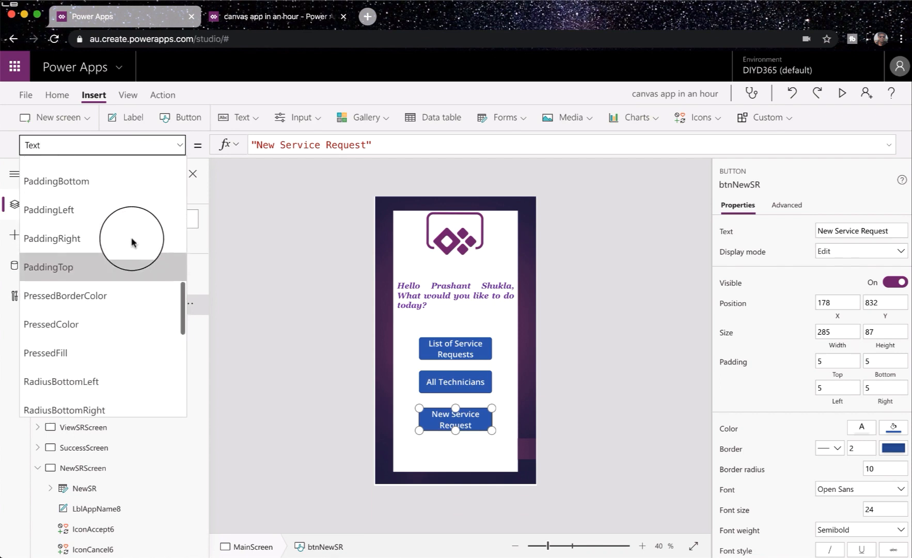
left_click(112, 255)
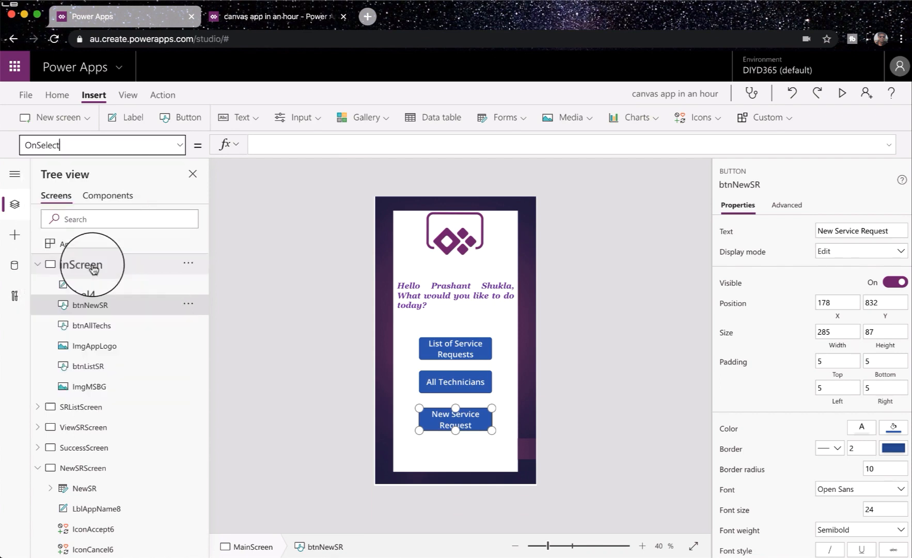
left_click(299, 143)
type("Nav")
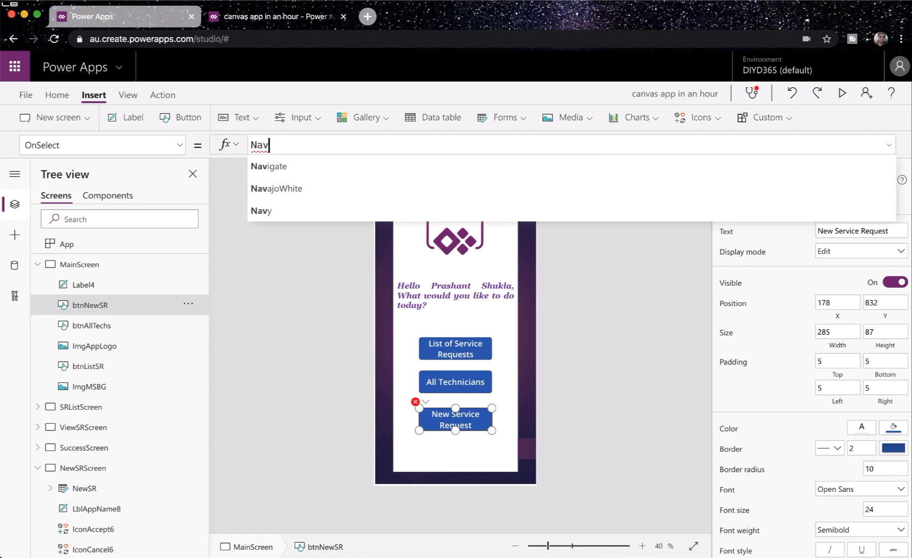
left_click(292, 167)
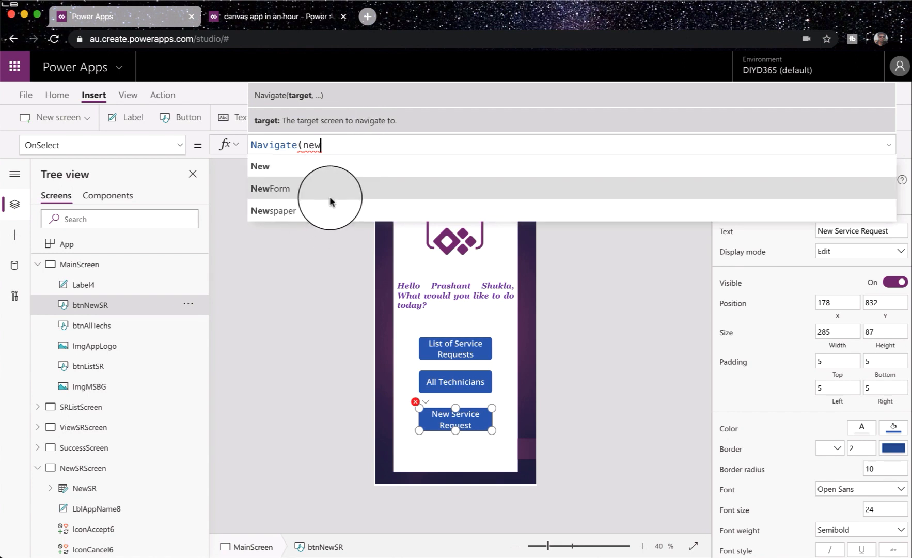
scroll(331, 200, "down", 2)
scroll(326, 199, "down", 2)
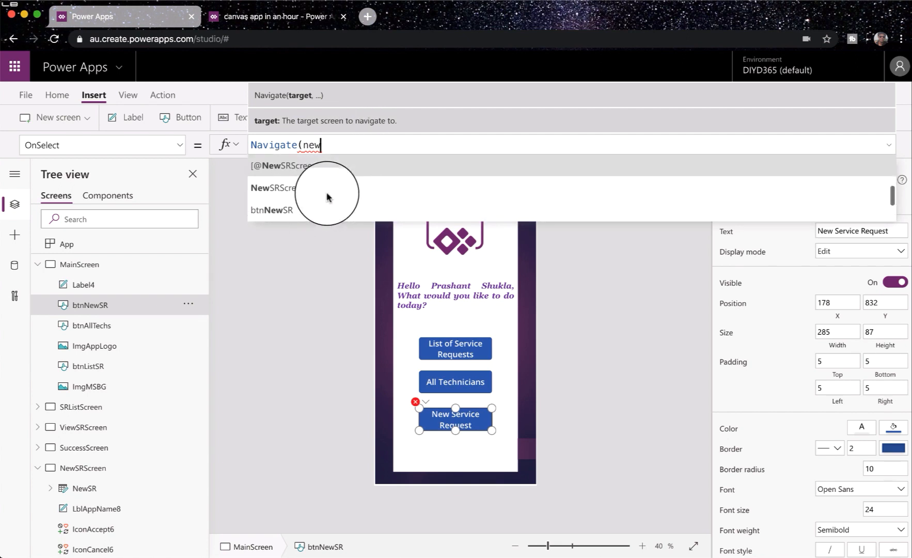
left_click(319, 196)
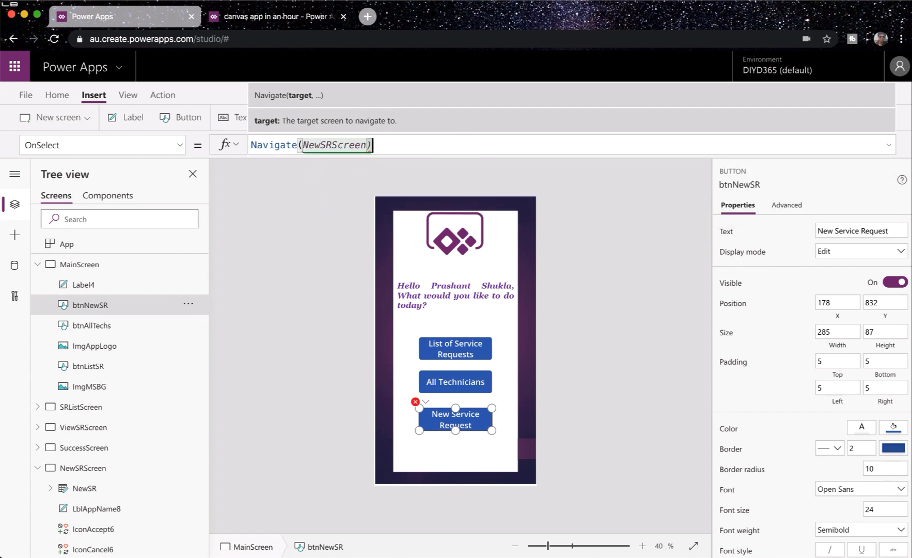
Set the OnSelect formula of MainScreen's List of Service Requests button to Navigate(SRListScreen)
left_click(468, 354)
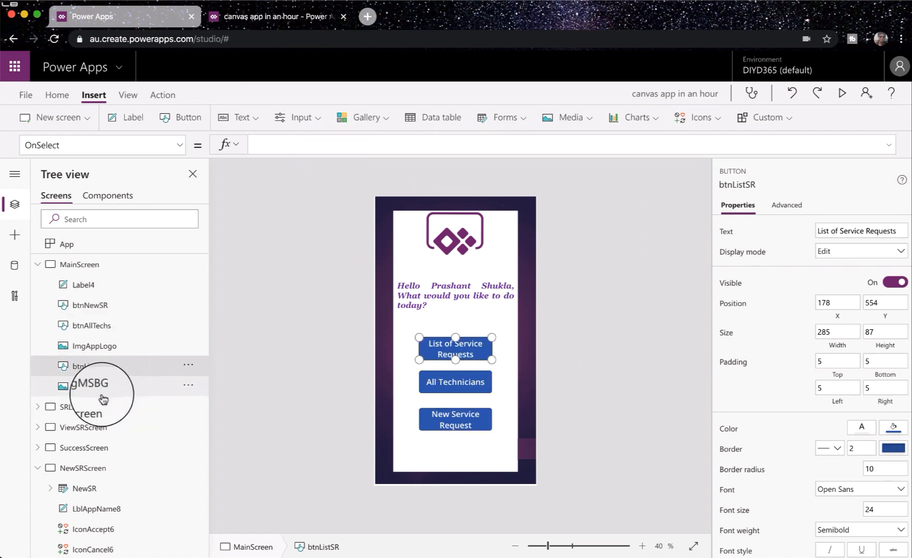
left_click(323, 149)
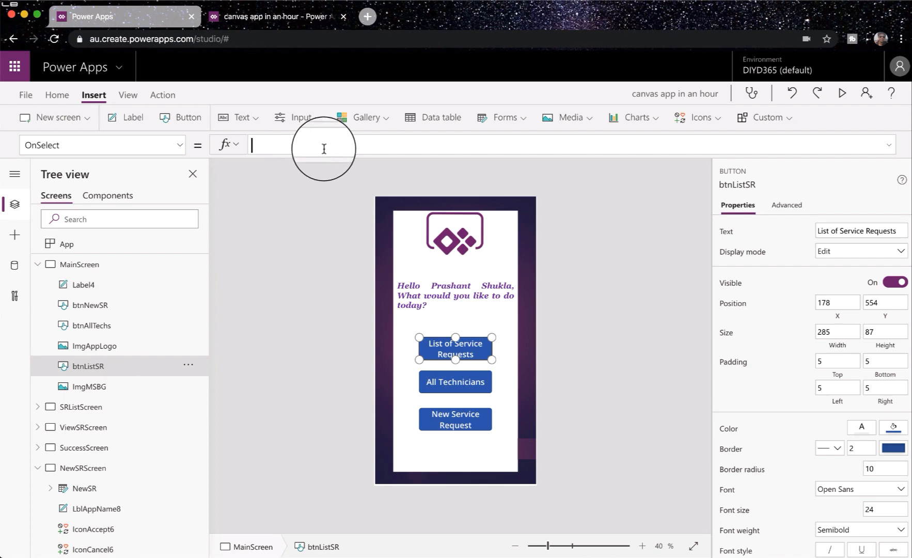
type("N")
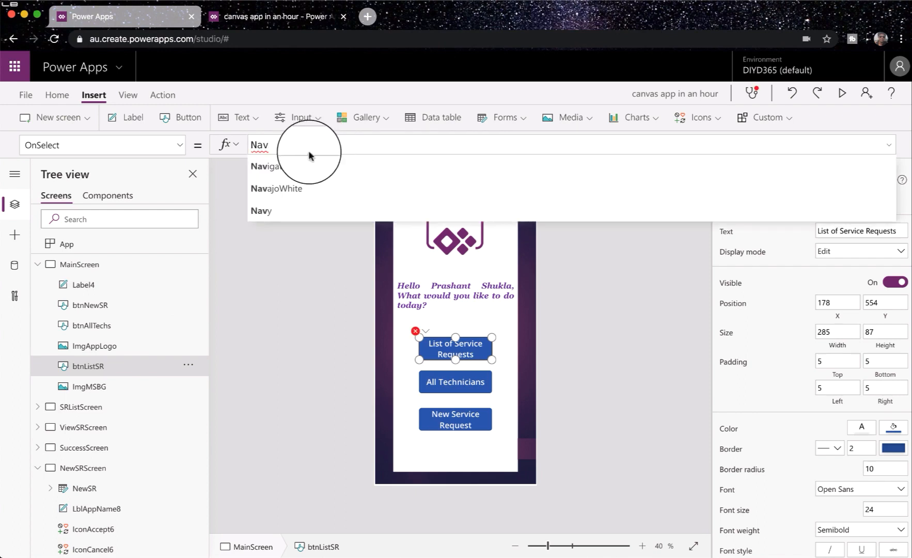
type("av")
left_click(290, 166)
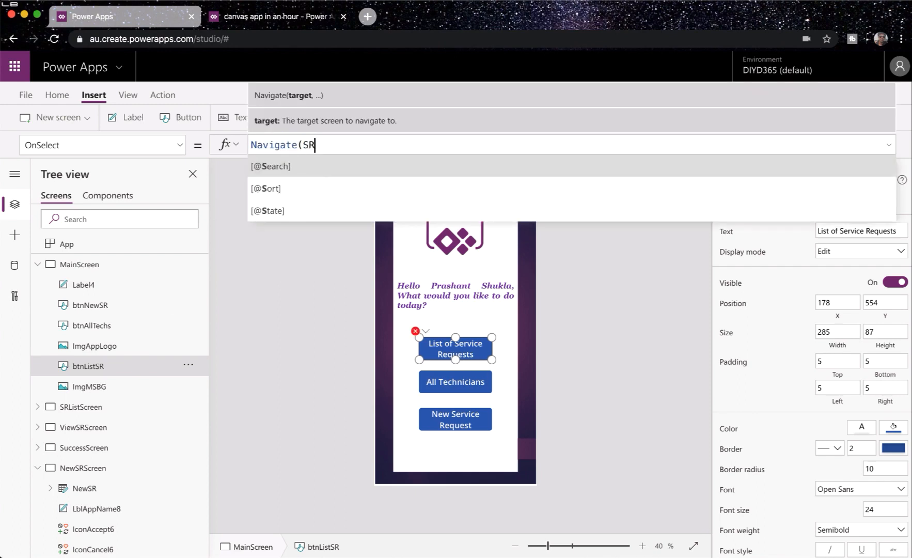
type("SRL")
left_click(274, 188)
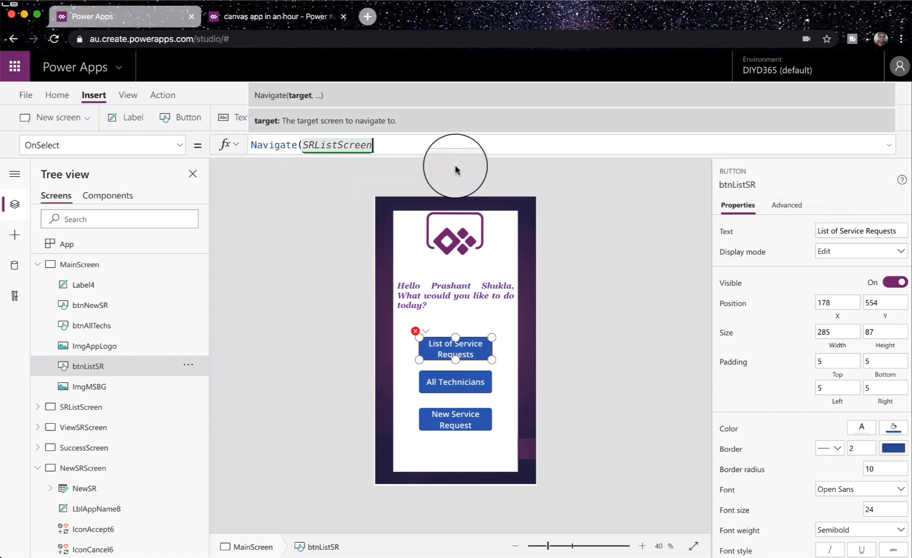
type(")")
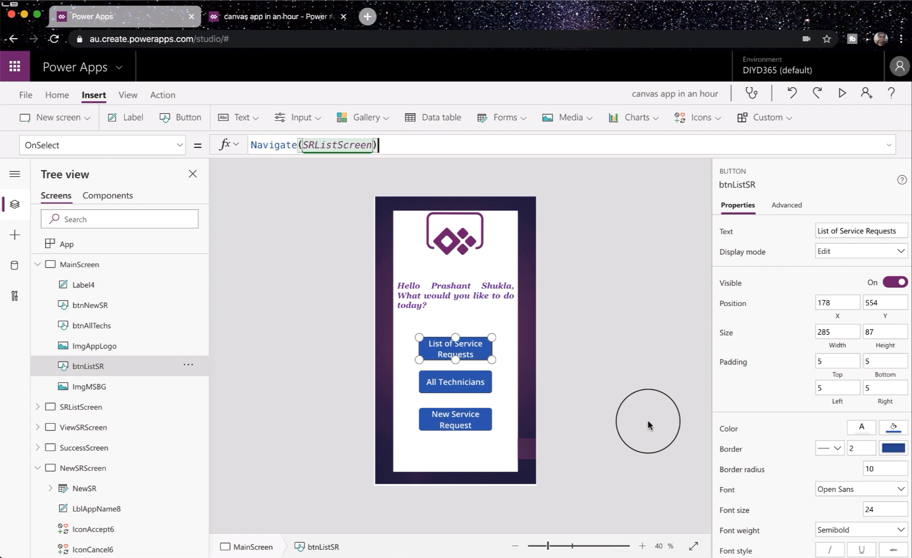
left_click(649, 425)
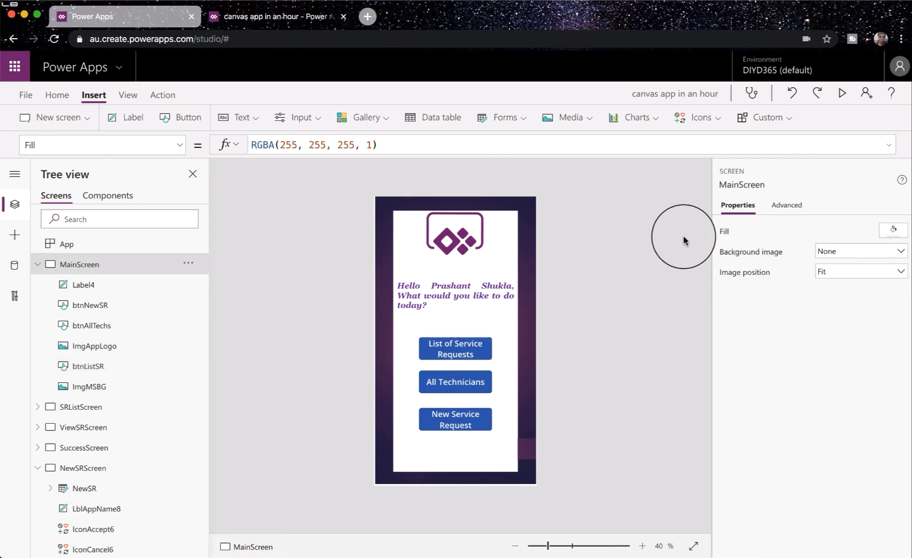
Preview the app from MainScreen, open the "Printer Tells Me to Stop" request from the service request list, and return to the list
left_click(843, 95)
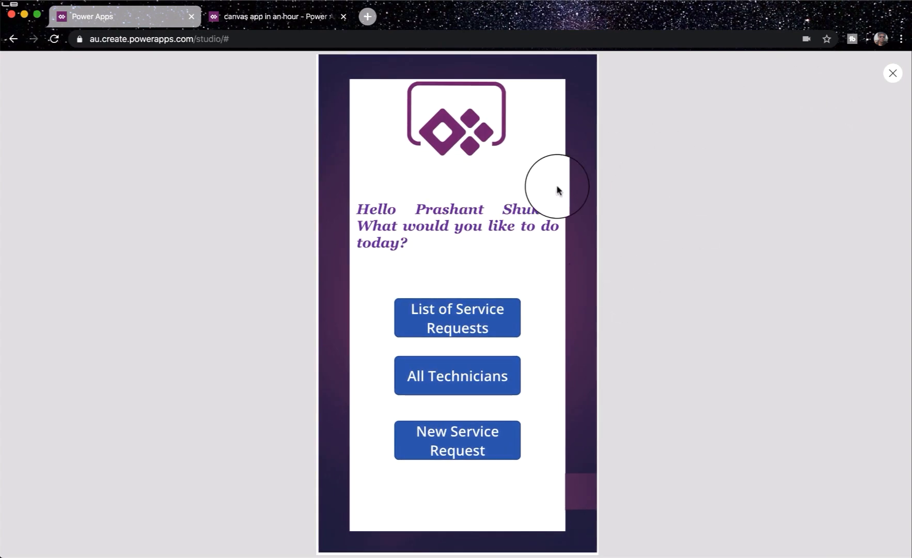
left_click(444, 327)
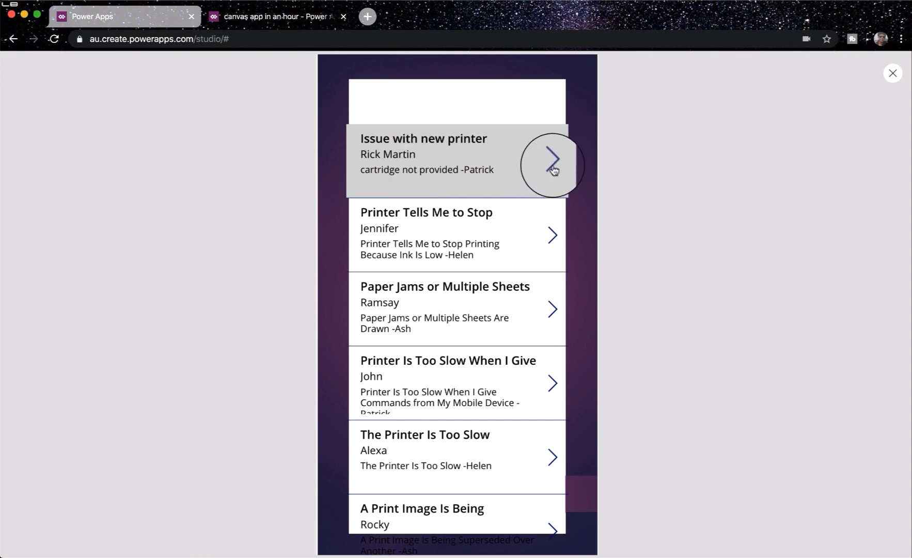
left_click(552, 236)
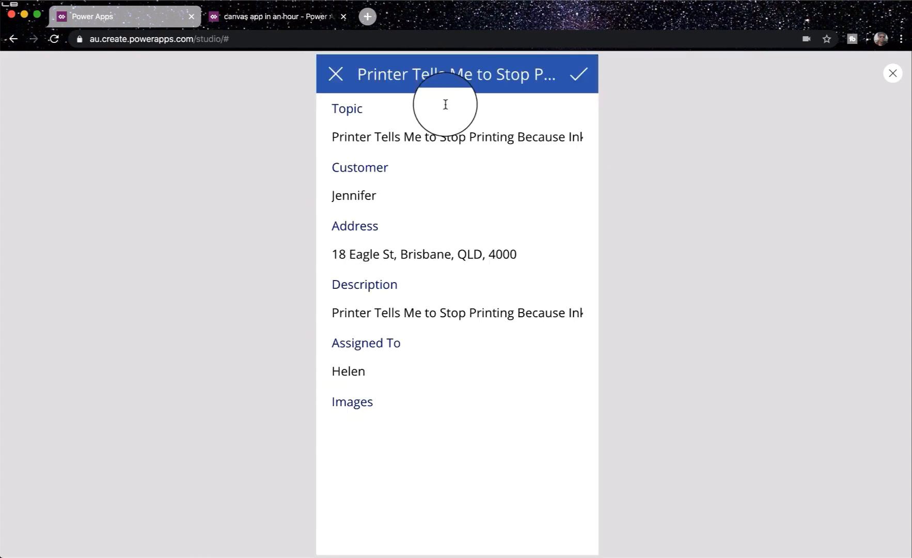
left_click(336, 74)
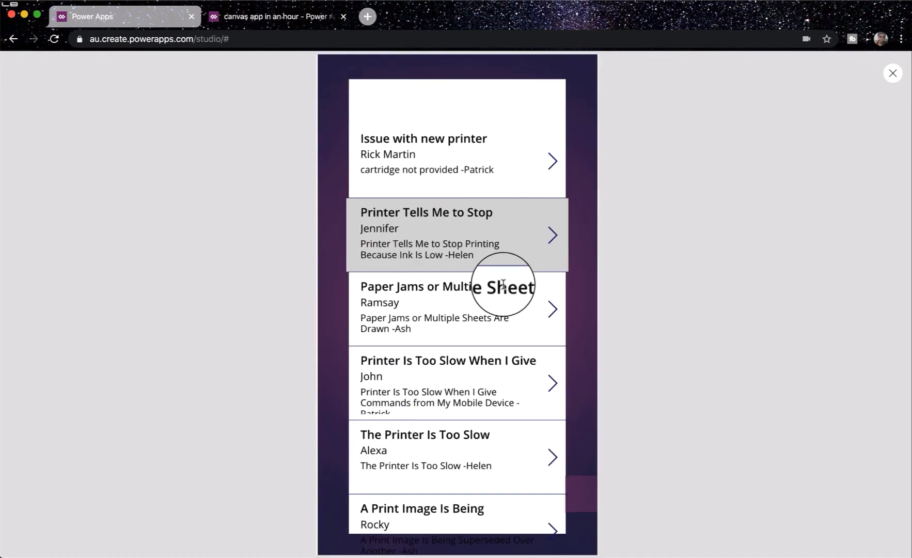
Exit the preview and add a Home icon to SRListScreen above the gallery's upper-left corner, at about X 90, Y 58
left_click(892, 73)
left_click(568, 352)
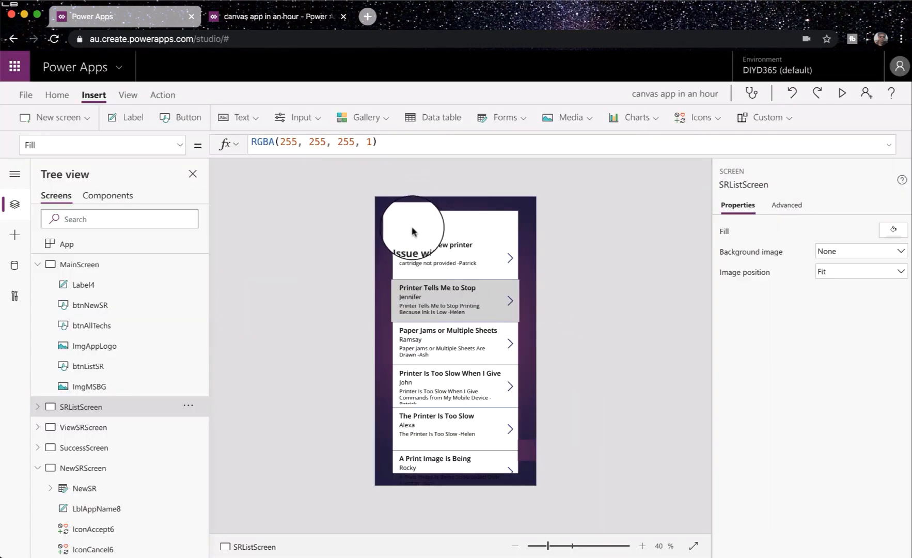
left_click(707, 127)
scroll(718, 254, "down", 5)
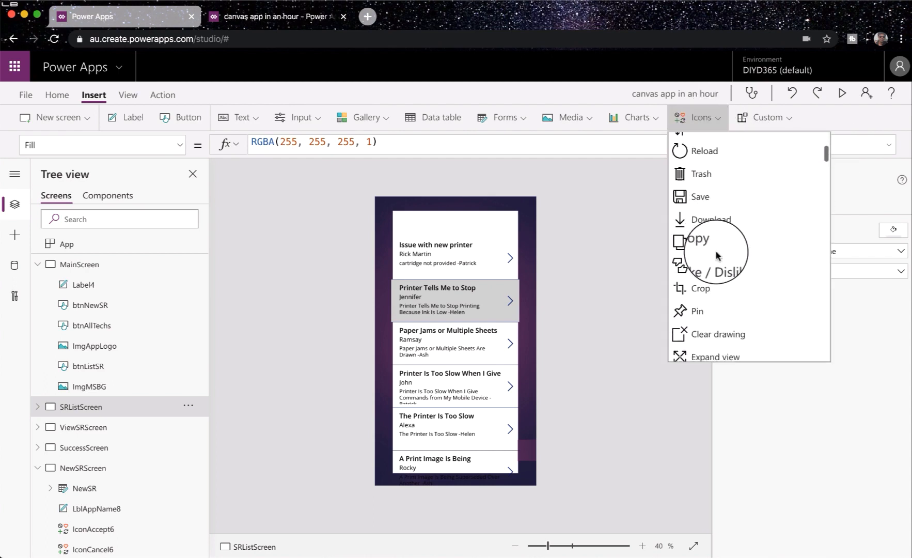
scroll(716, 254, "down", 5)
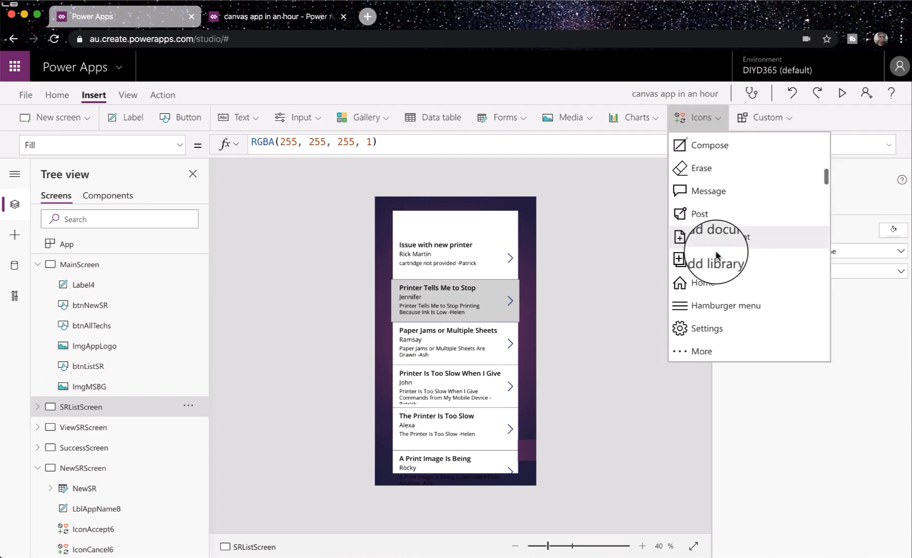
scroll(717, 254, "down", 2)
left_click(715, 250)
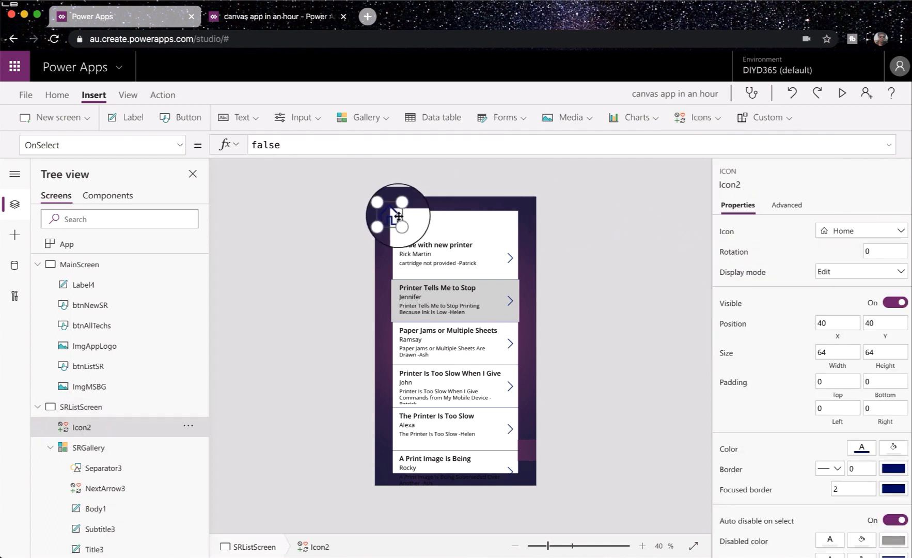
left_click_drag(398, 216, 403, 220)
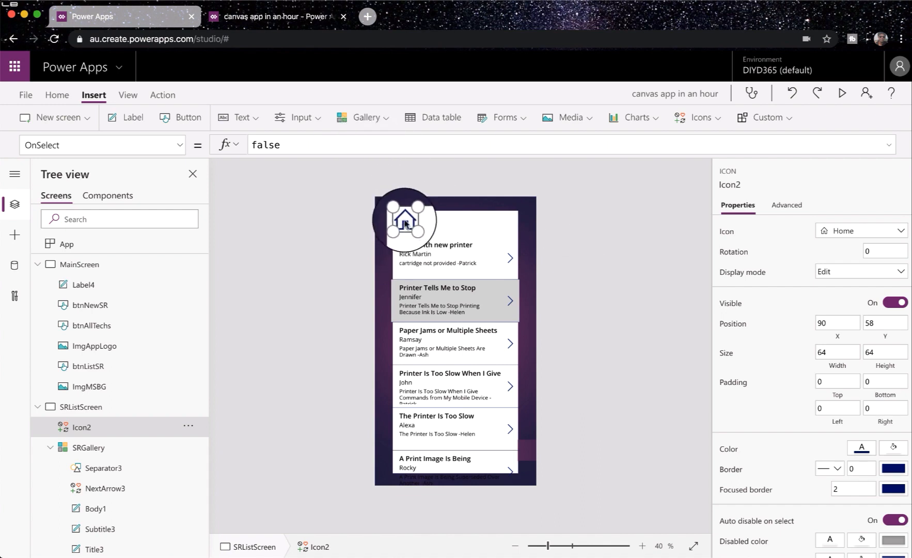
Set the Home icon's OnSelect formula to Navigate(MainScreen)
double_click(374, 141)
type("Na")
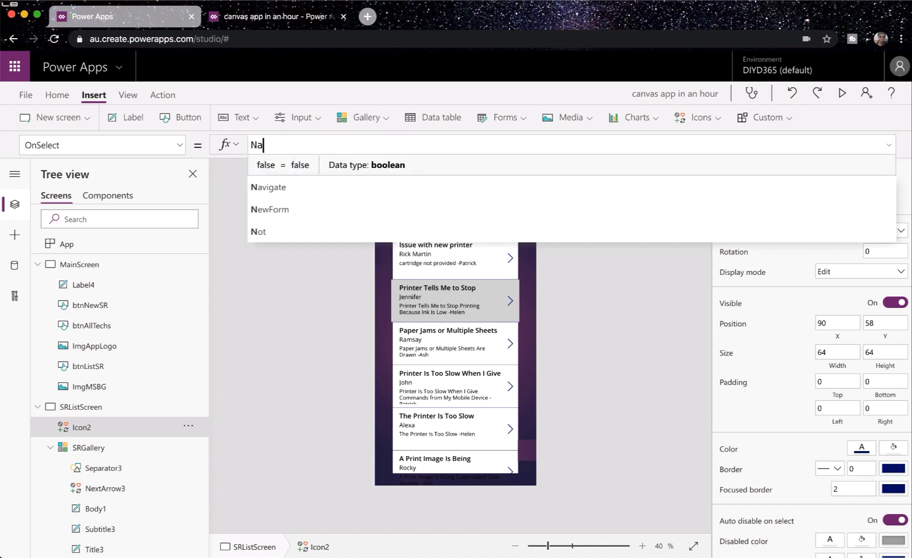
type("v")
left_click(362, 167)
type("M")
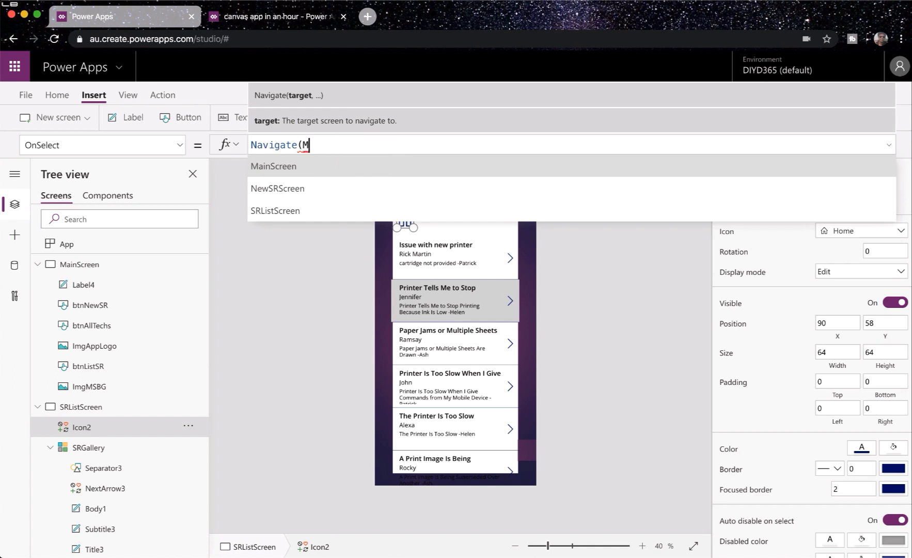
type("ai")
left_click(318, 182)
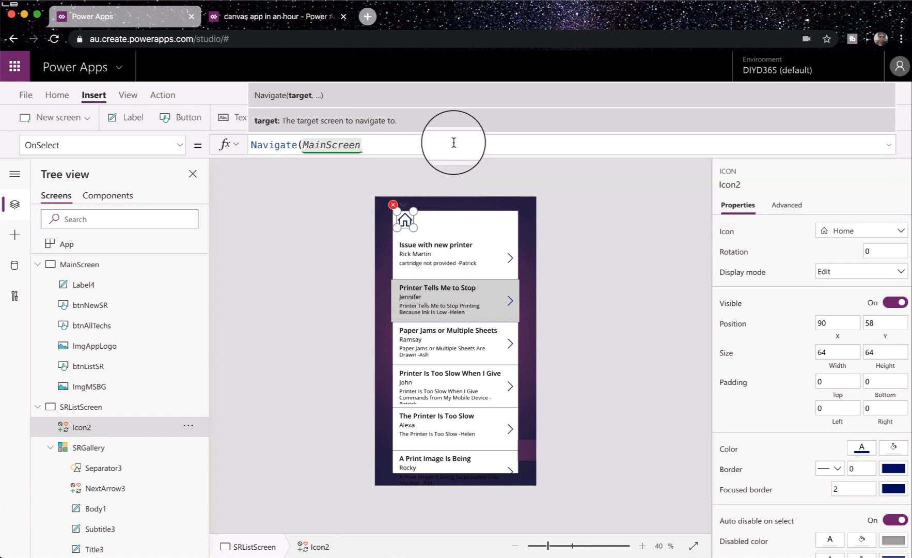
type(")")
left_click(637, 193)
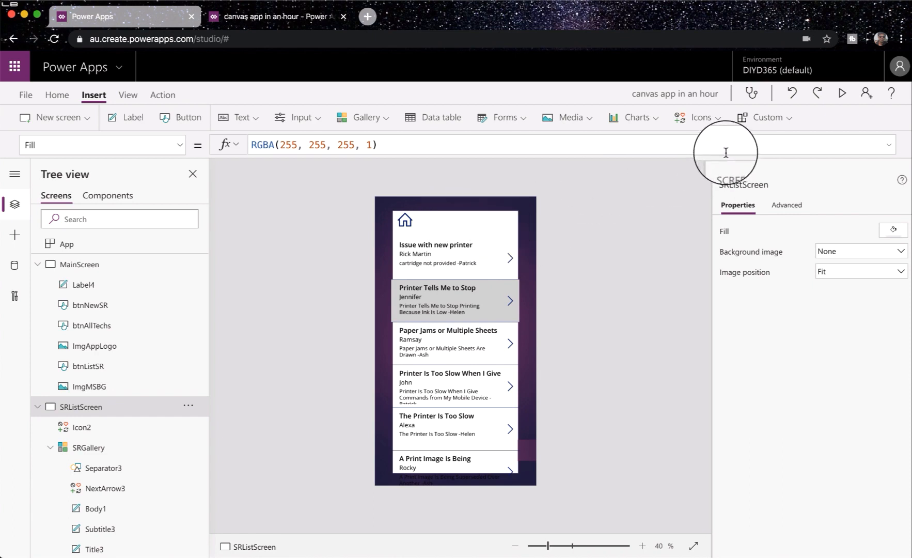
Add an Add (plus) icon to SRListScreen above the gallery's upper-right corner, at about X 470, Y 58
left_click(712, 122)
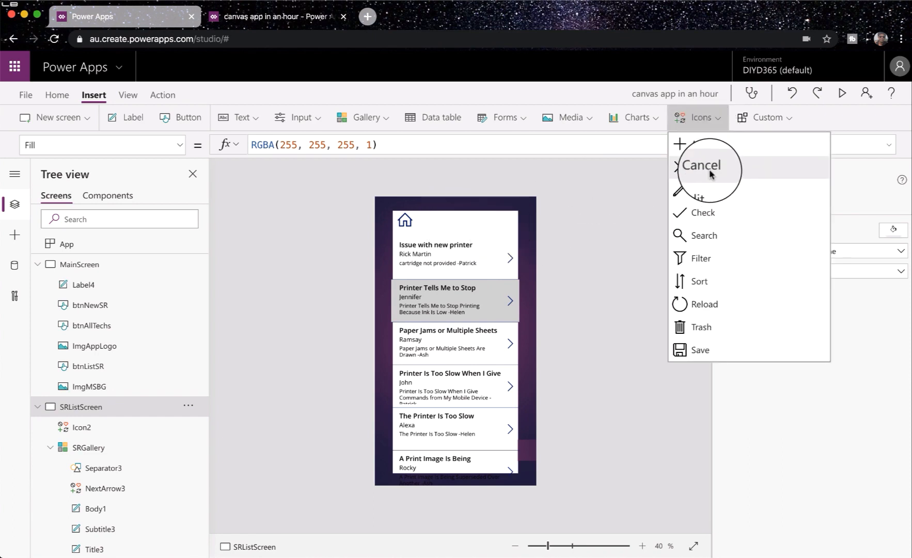
left_click(698, 144)
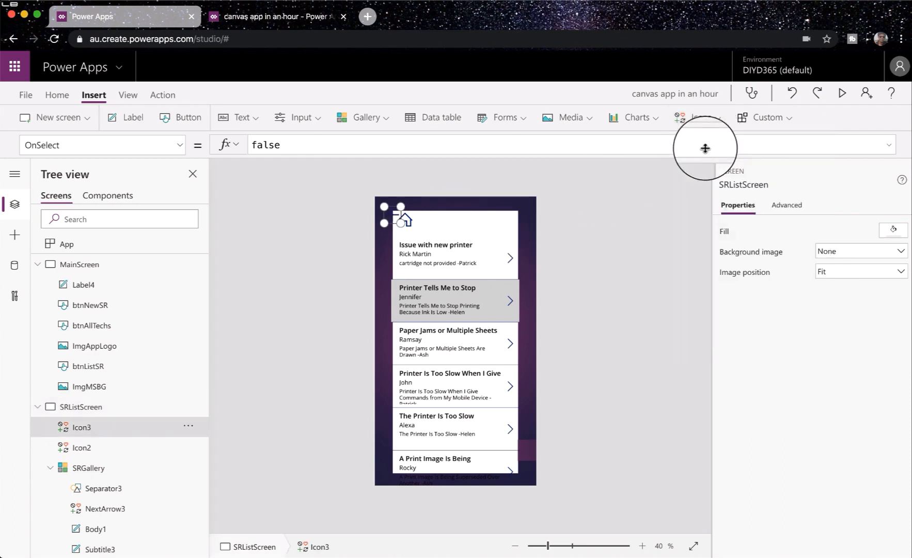
left_click_drag(394, 215, 498, 221)
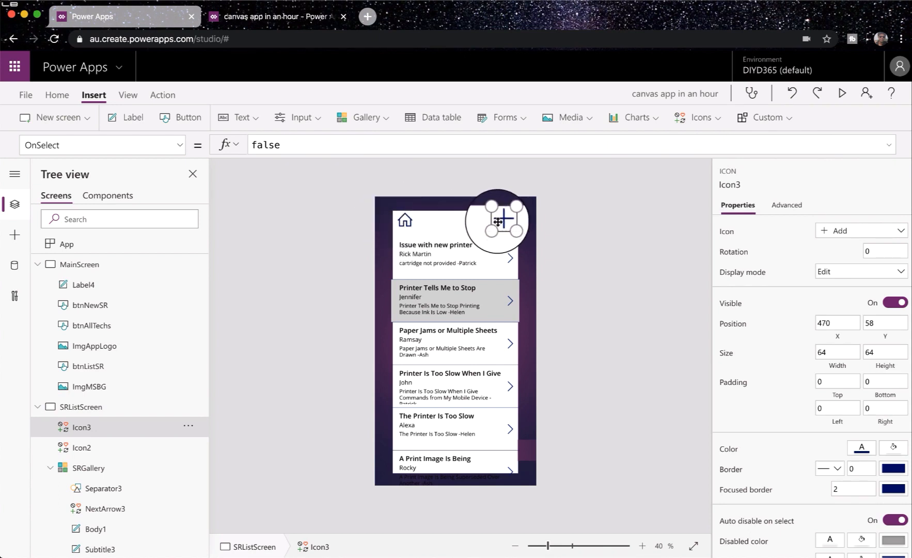
Set the OnSelect formula of SRListScreen's plus icon to Navigate(NewSRScreen)
left_click(98, 265)
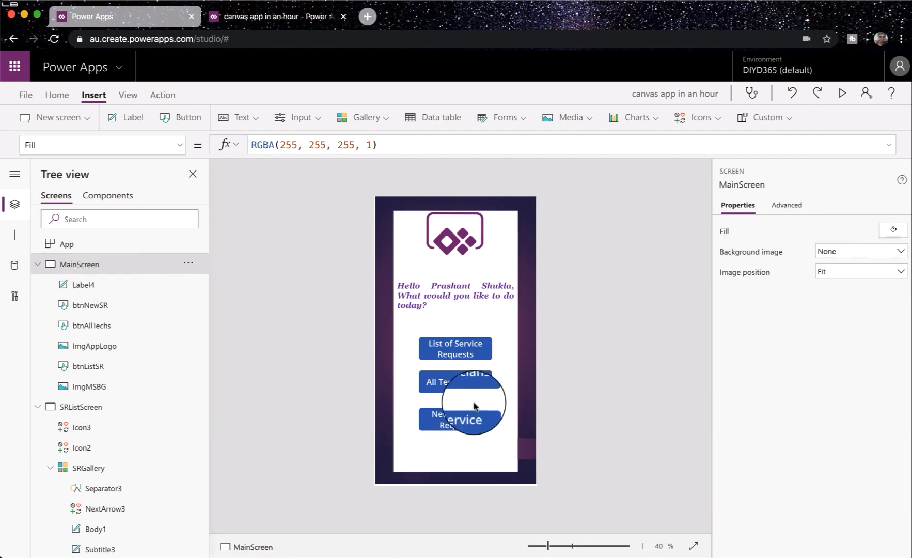
left_click(115, 410)
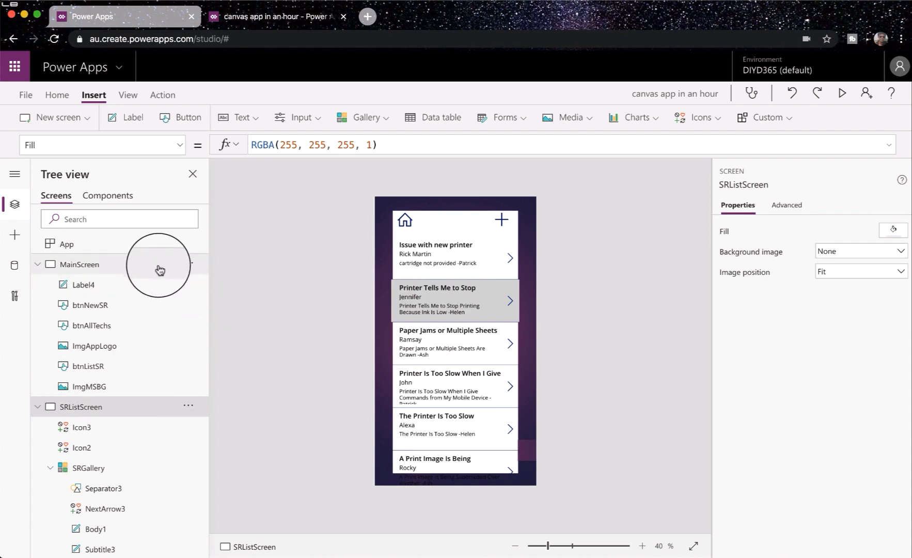
left_click(500, 219)
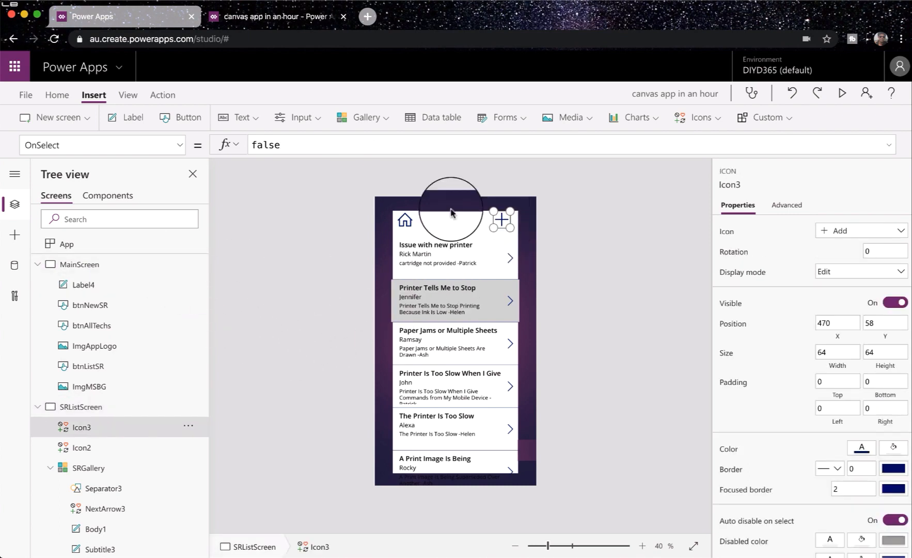
double_click(351, 141)
type("Nav")
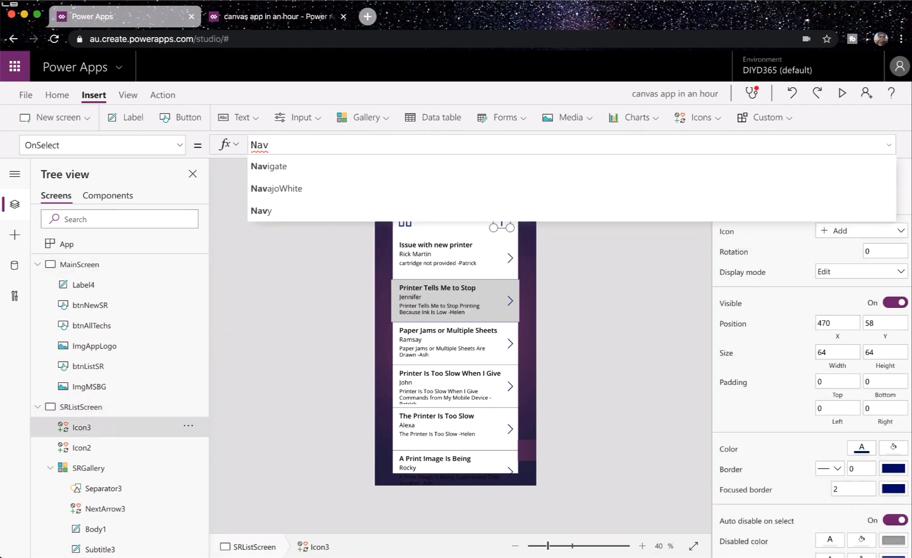
left_click(315, 166)
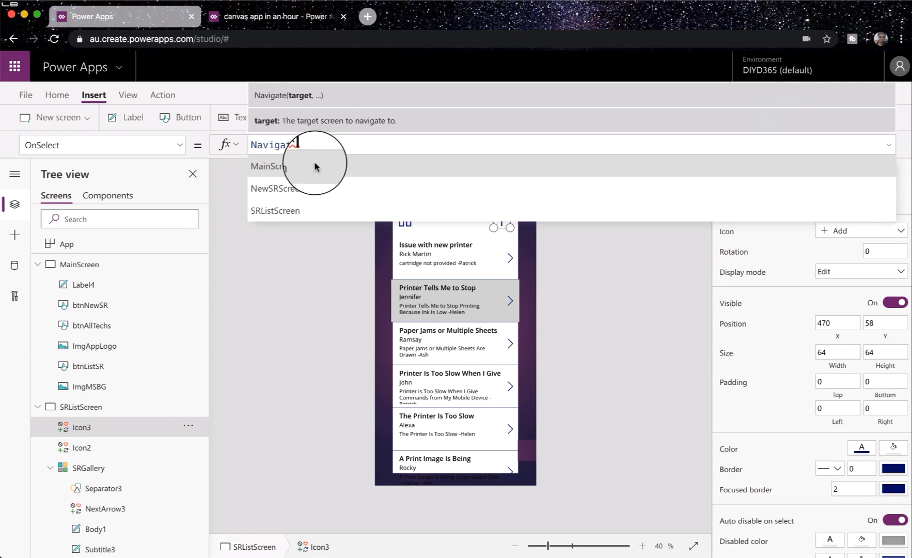
left_click(305, 187)
type(")")
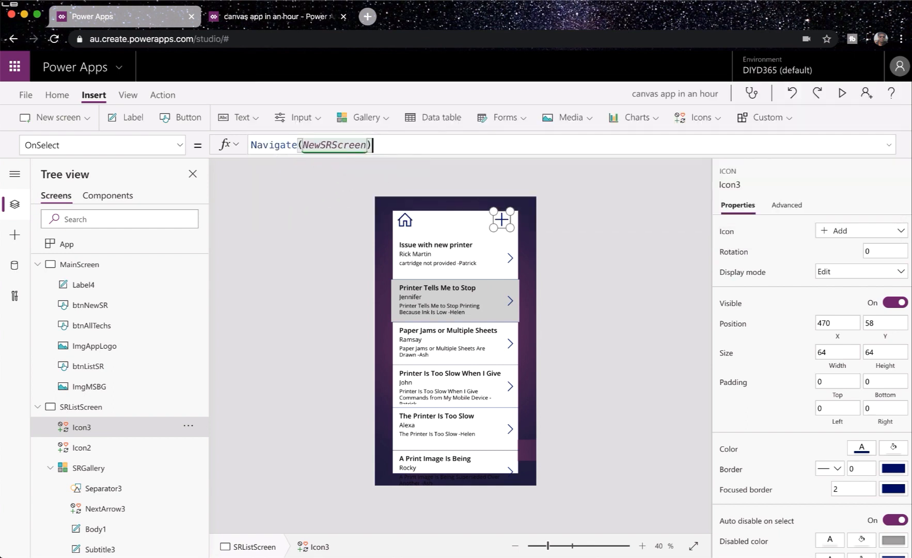
left_click(300, 234)
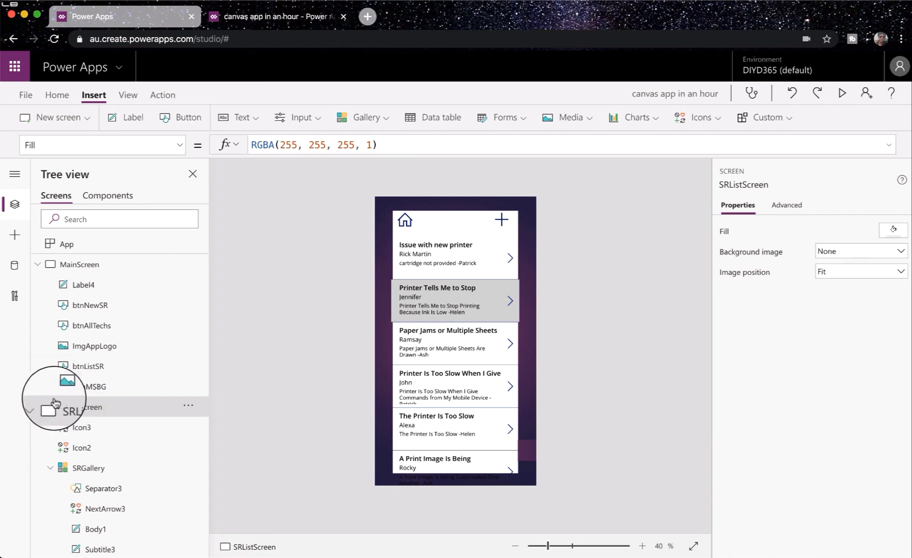
Collapse SRListScreen and move SuccessScreen down below NewSRScreen in the screen order
left_click(39, 408)
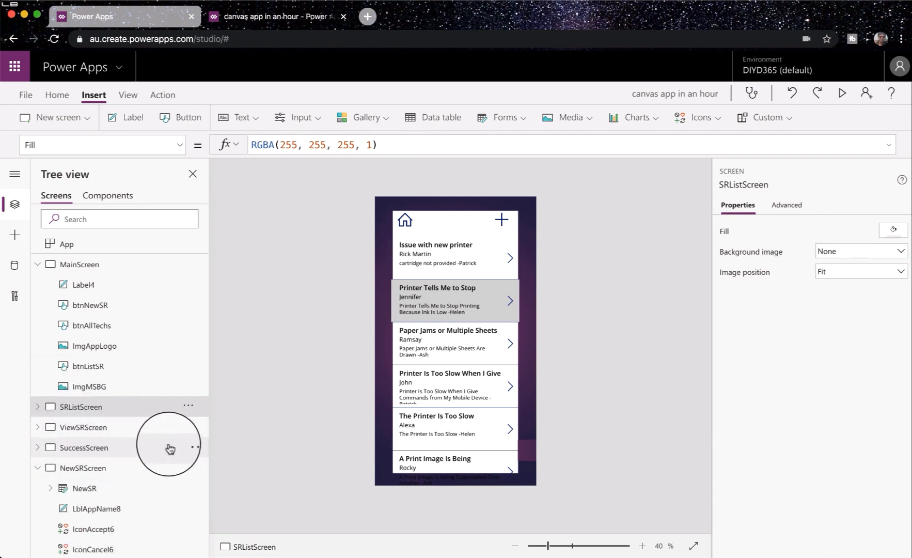
left_click(188, 449)
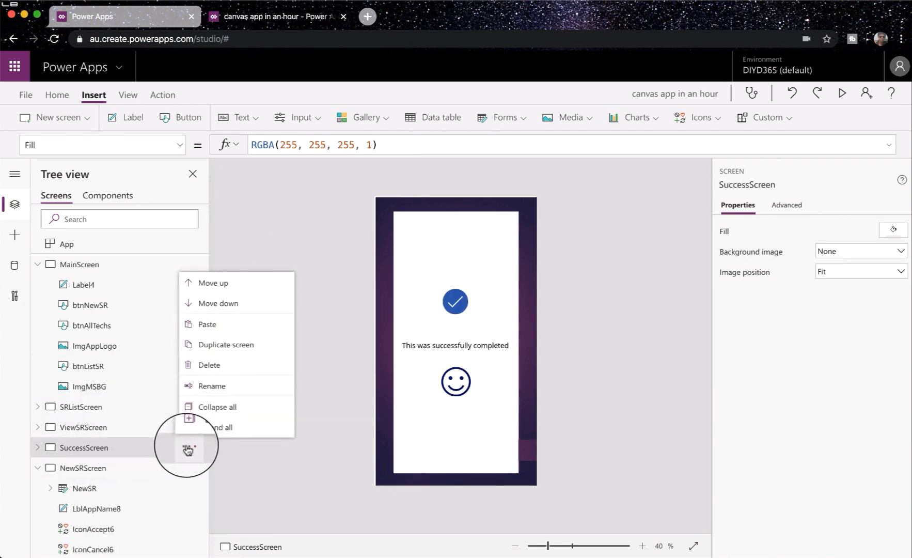
left_click(228, 303)
Extend the OnSelect formula of NewSRScreen's check icon to SubmitForm(NewSR);Navigate(SuccessScreen)
left_click(107, 450)
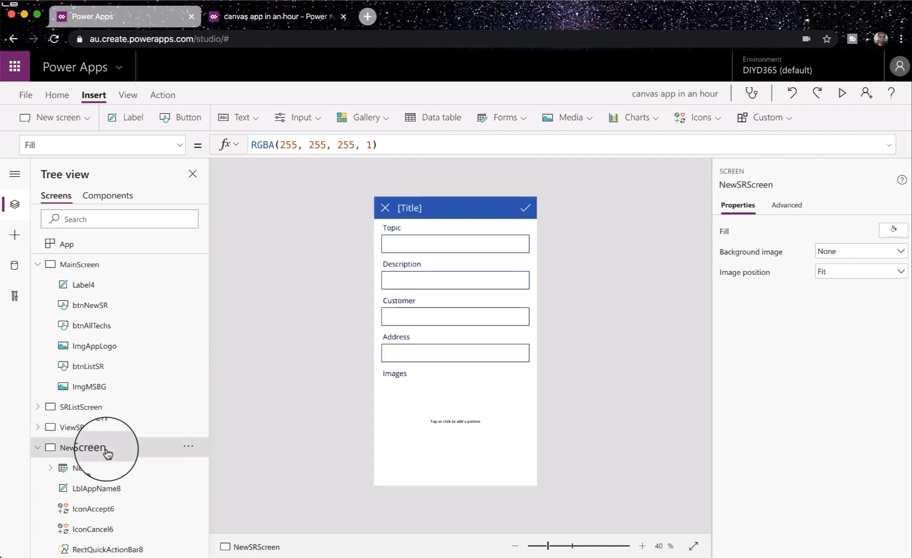
left_click(527, 209)
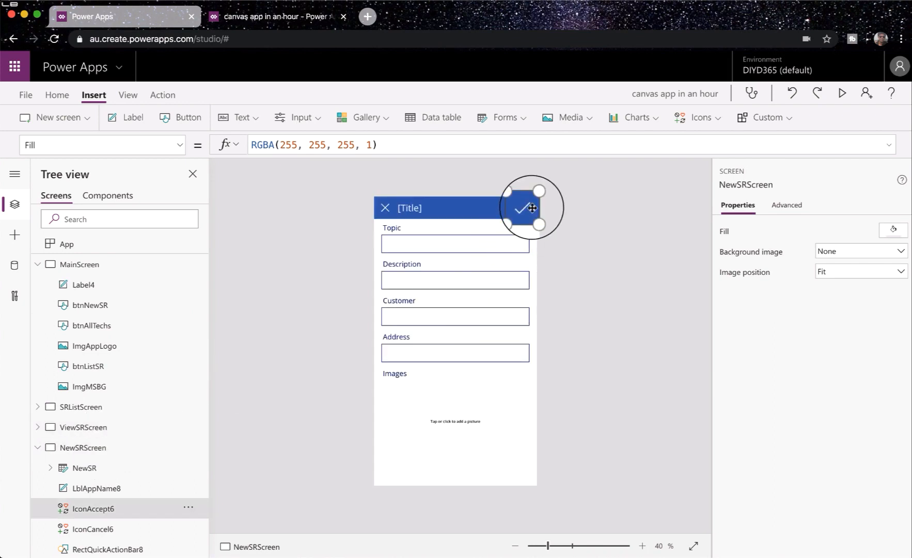
left_click(388, 145)
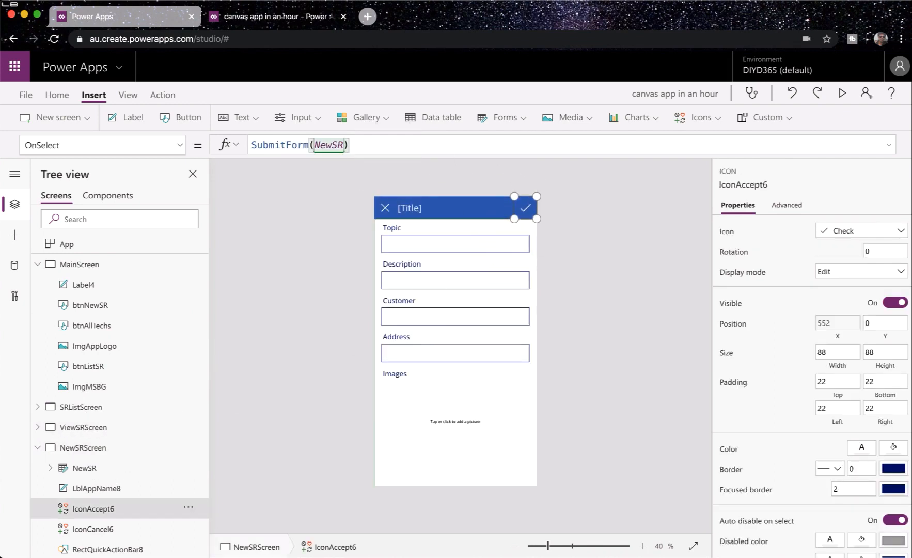
type(";Nav")
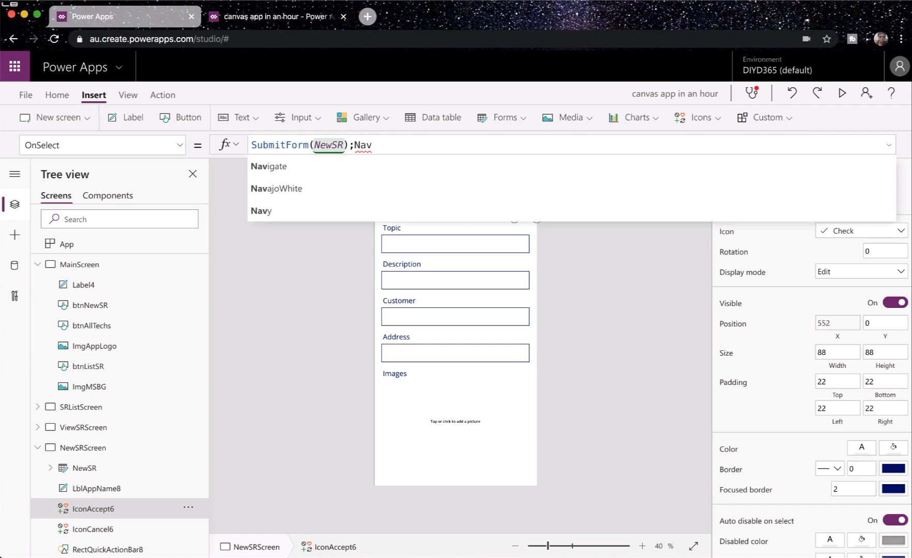
left_click(369, 163)
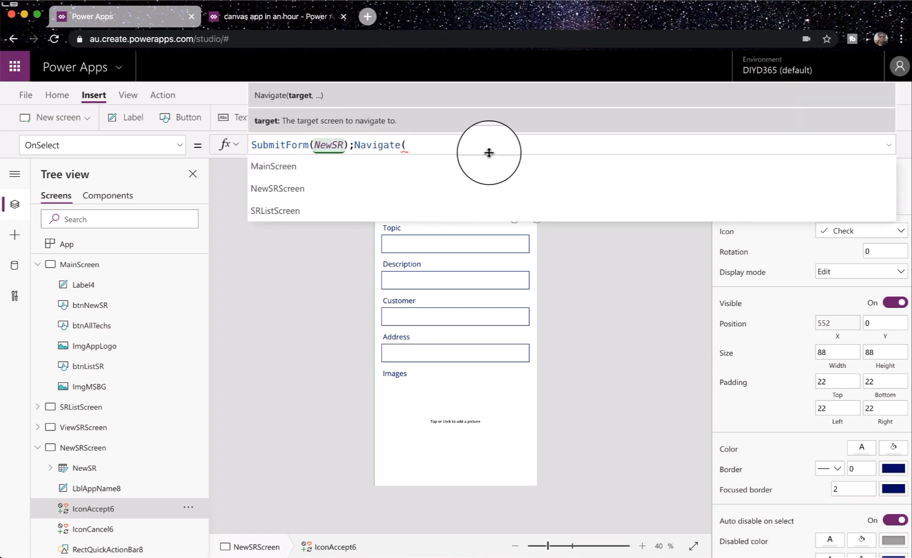
type("su")
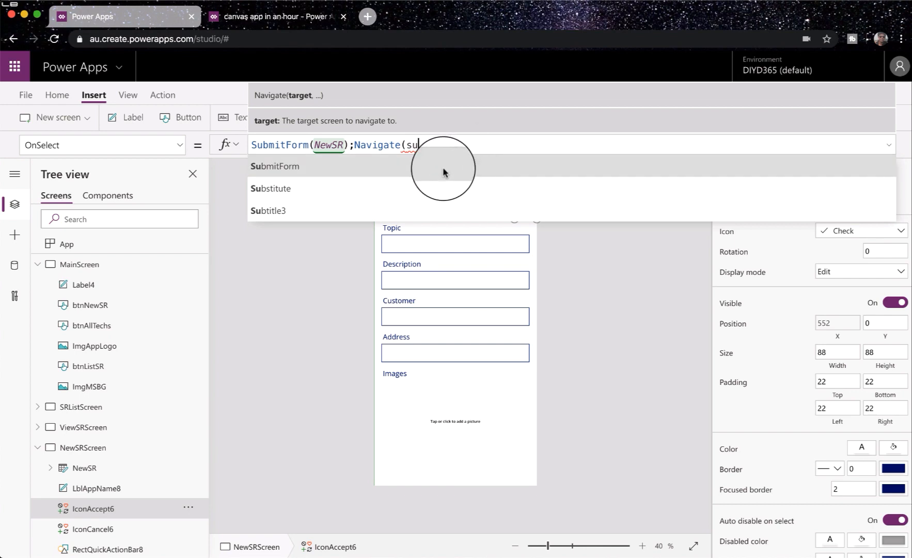
type("c")
left_click(404, 195)
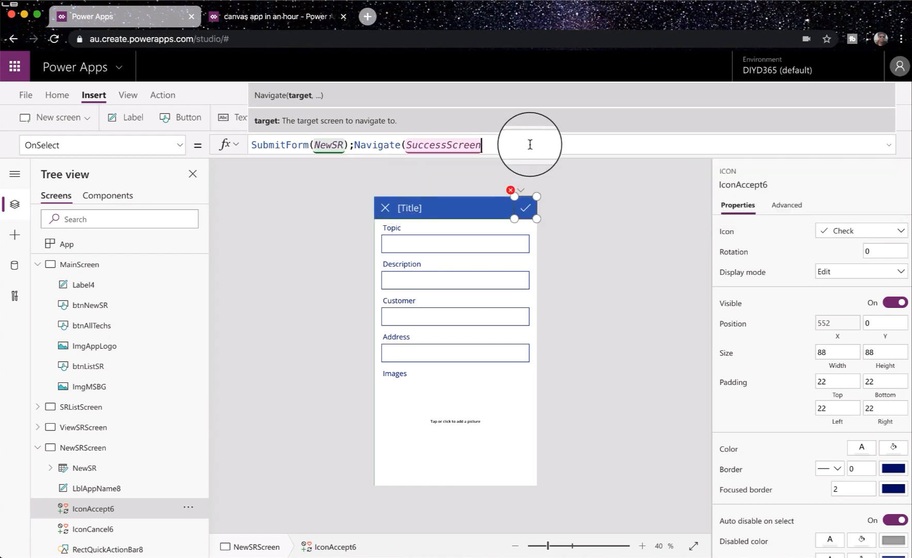
type(")")
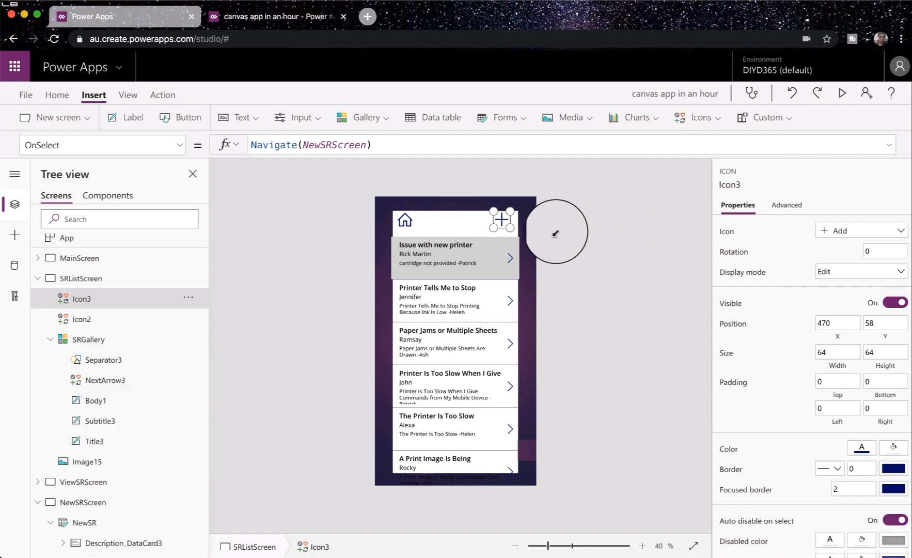
left_click(405, 220)
left_click(510, 226)
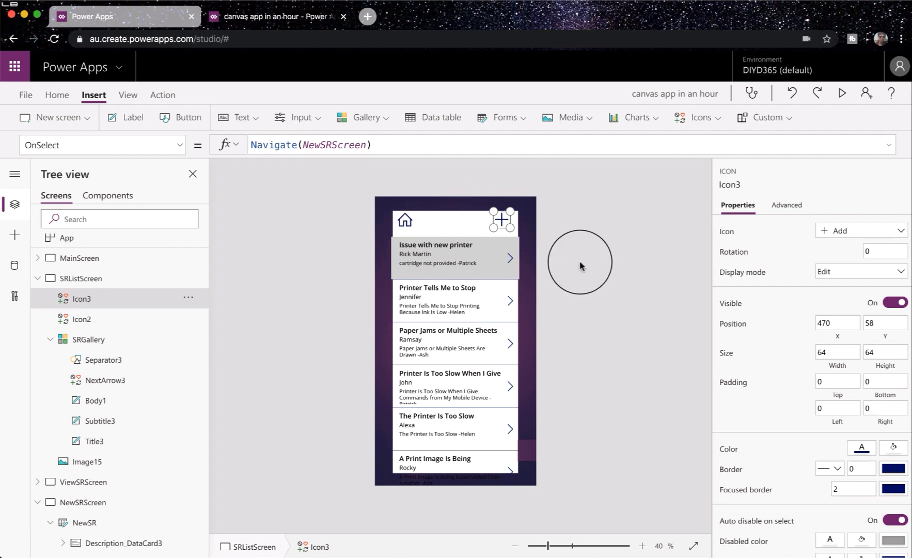
Add a Check icon to SRGallery's item template, about 49 by 40 in size, just left of the next arrow
left_click(137, 341)
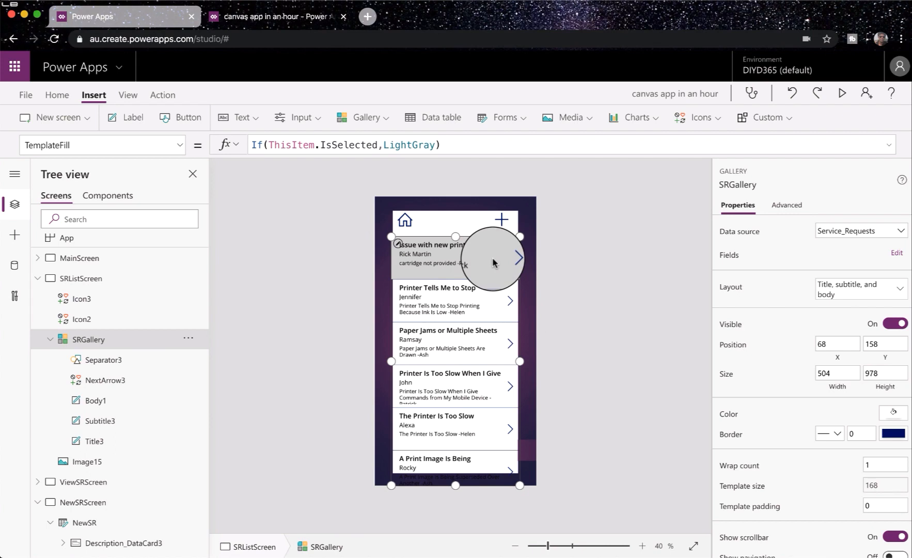
left_click(399, 249)
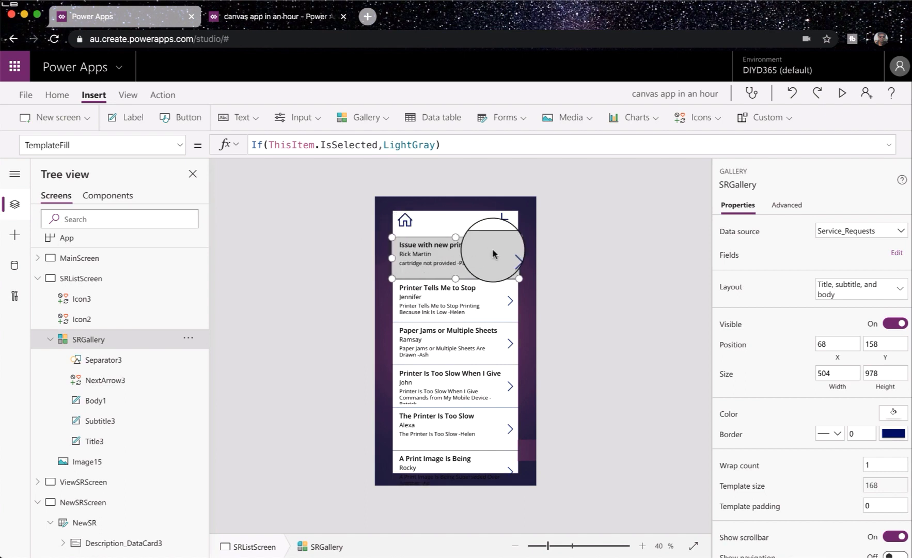
left_click(709, 123)
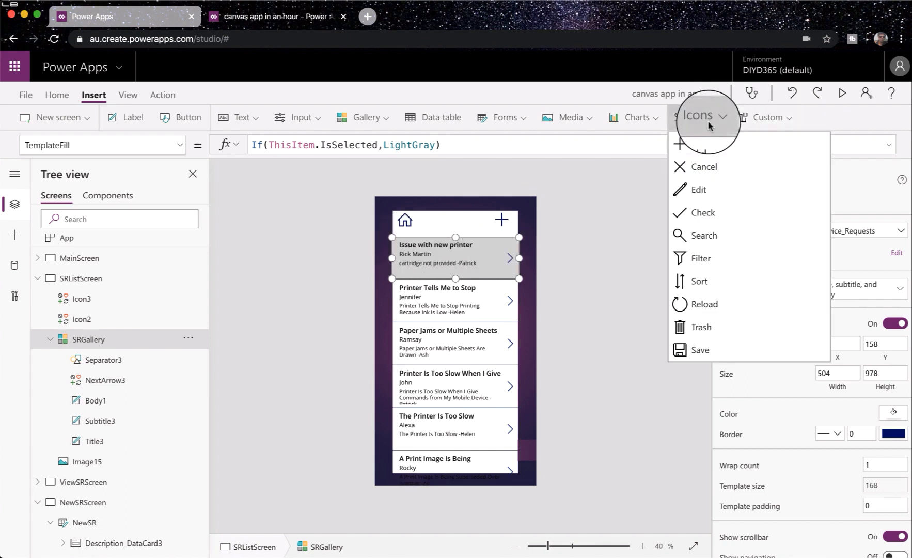
left_click(699, 213)
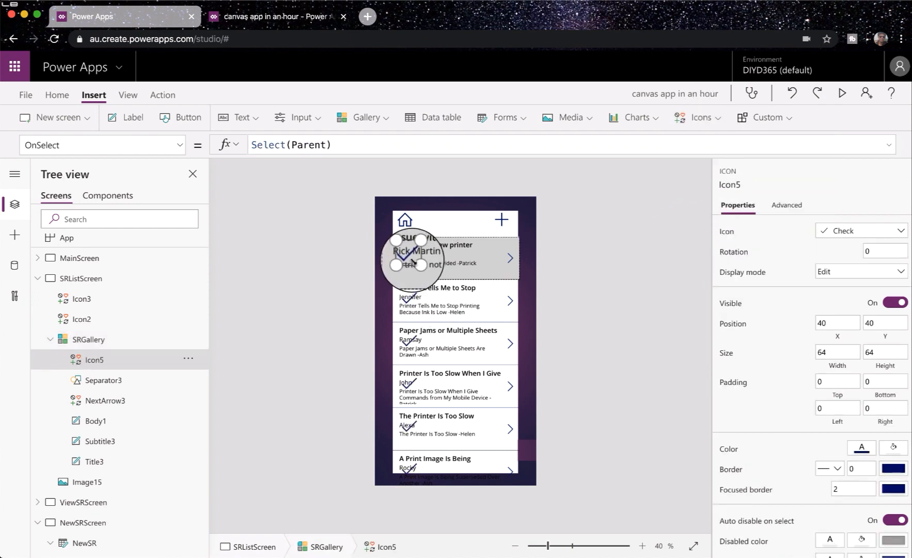
left_click_drag(412, 259, 494, 260)
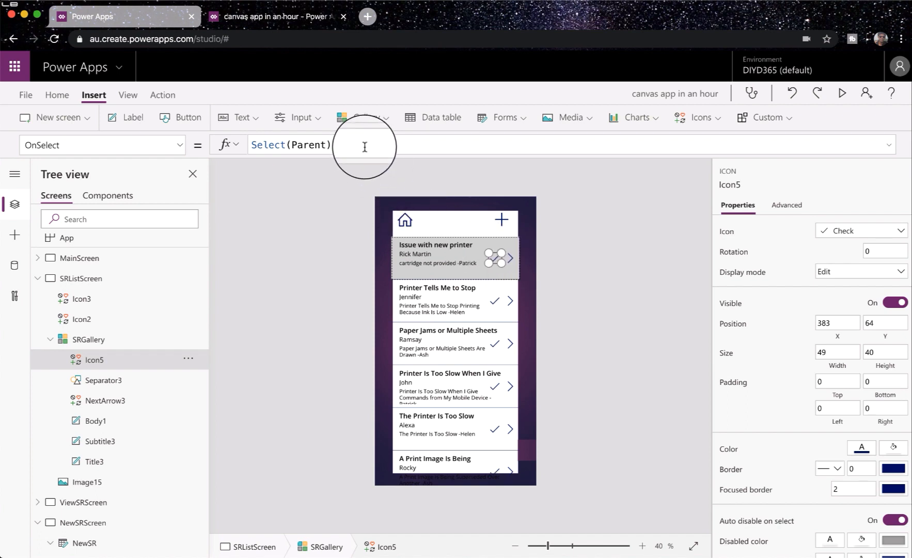
Extend the OnSelect formula of SRGallery's check icon to Select(Parent);Navigate(ViewSRScreen), and test it on the "Issue with new printer" item and back
type(";")
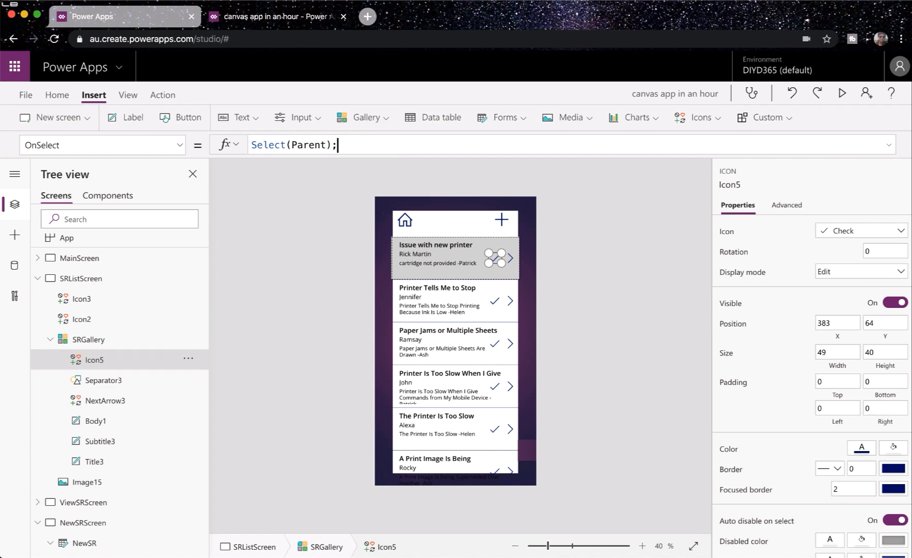
type("nav")
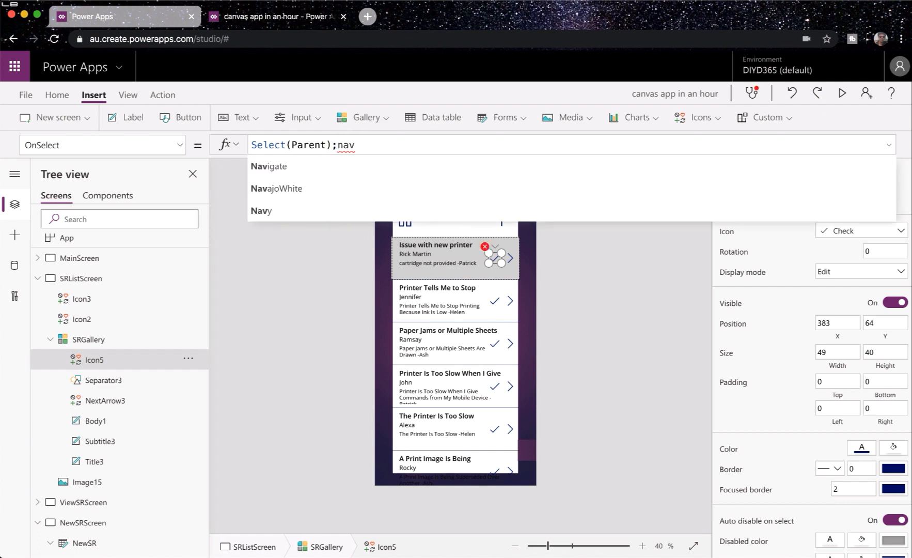
left_click(336, 163)
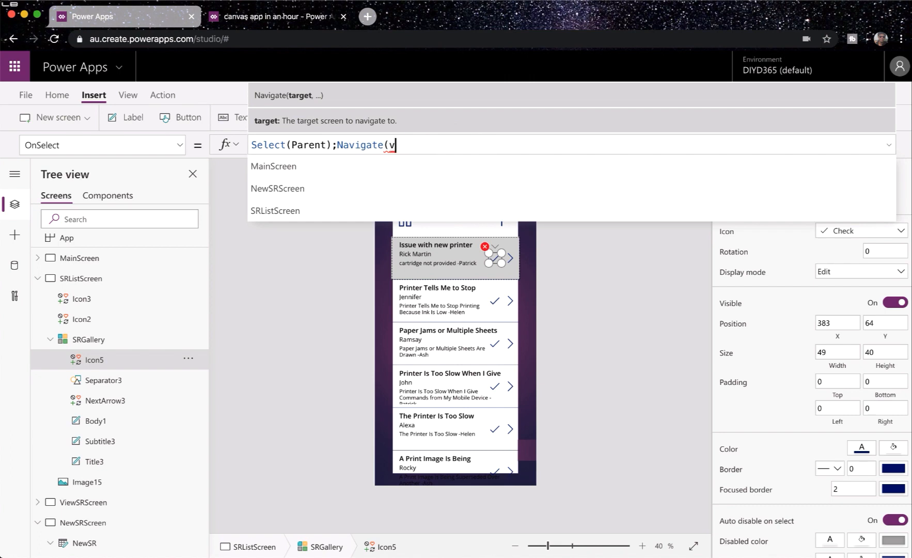
type("vi")
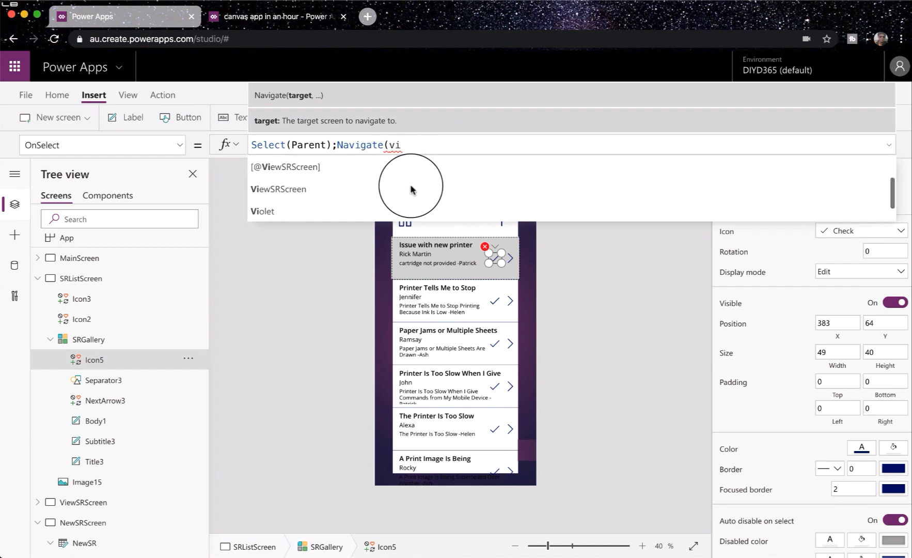
left_click(410, 186)
type(")")
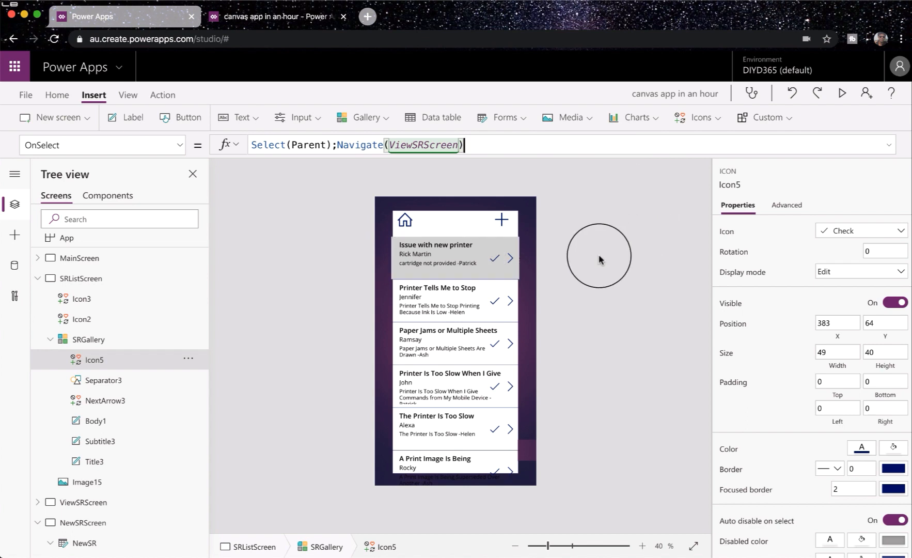
left_click(494, 265, "alt")
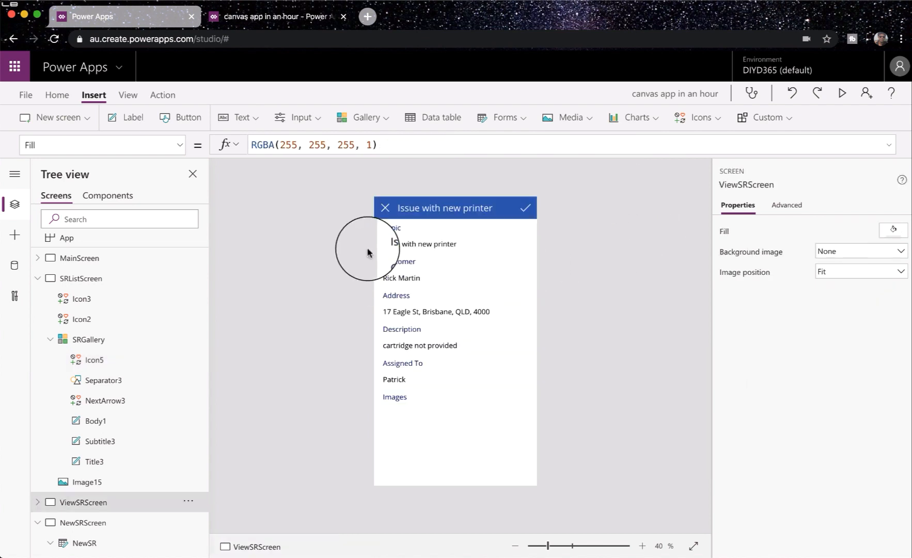
left_click(385, 208, "alt")
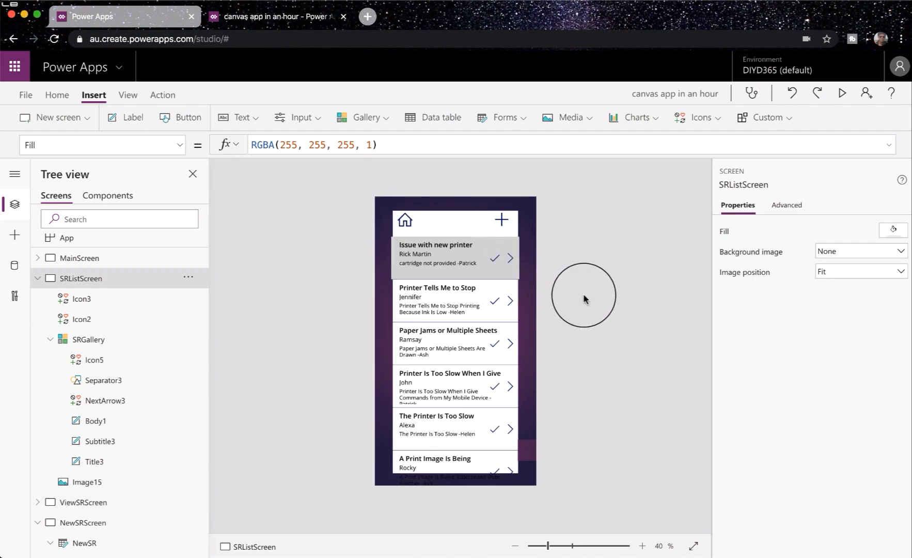